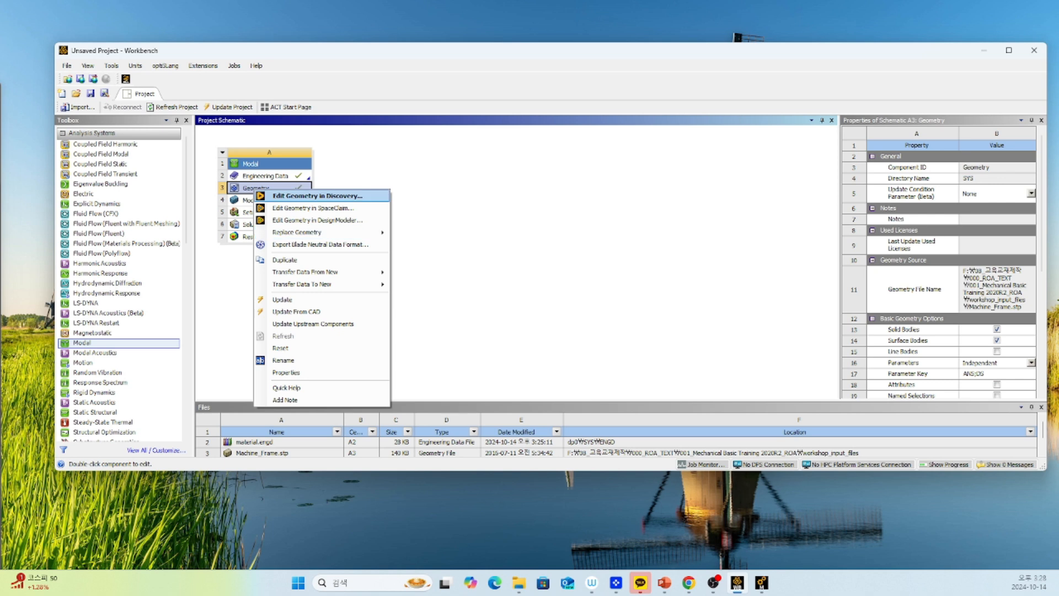
Open the Modal system's Model cell for editing in Mechanical.
click(318, 196)
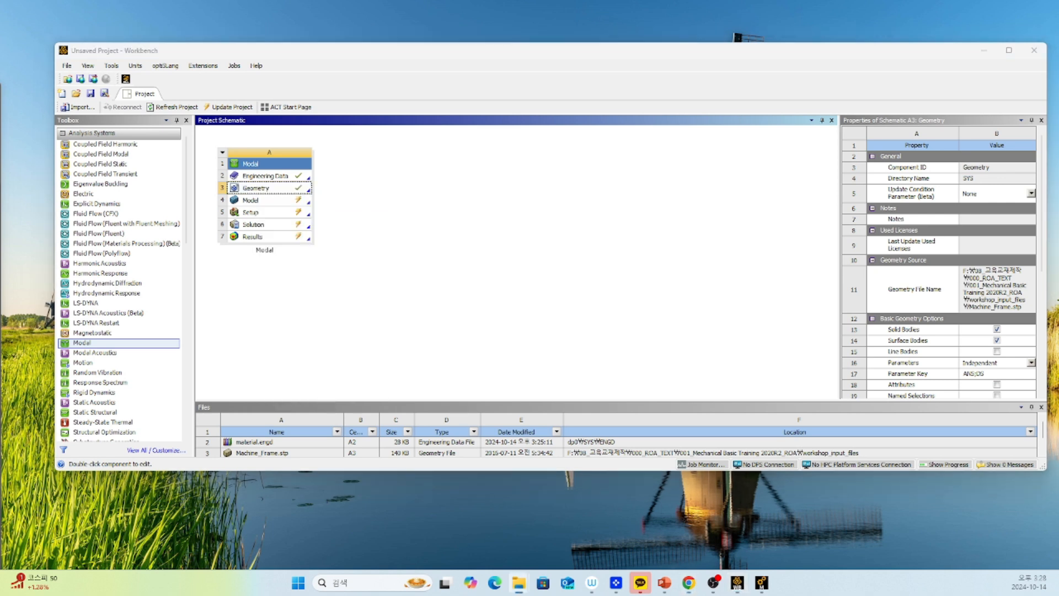
click(263, 203)
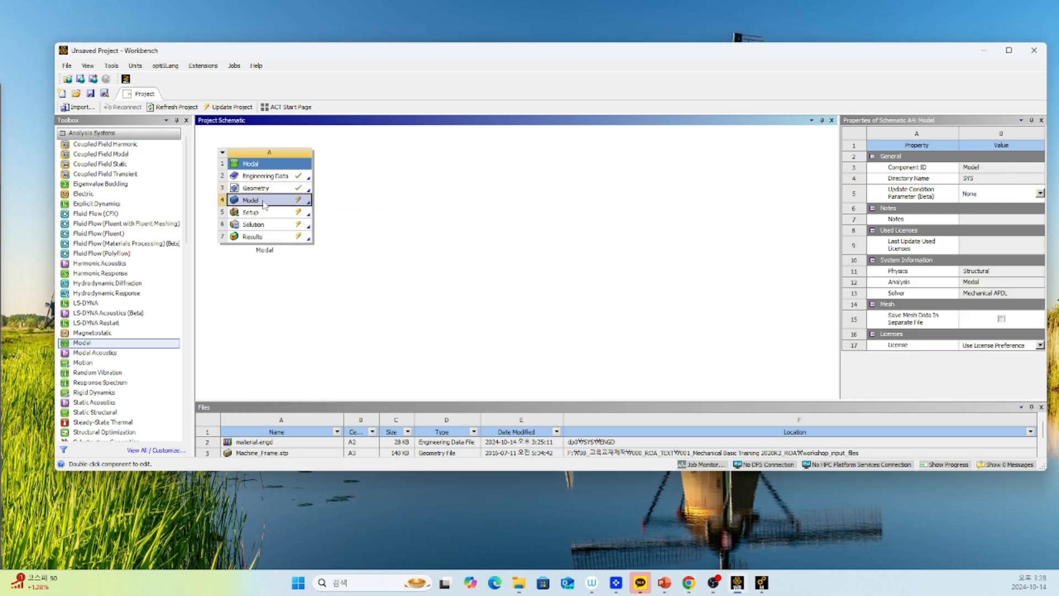
right_click(265, 205)
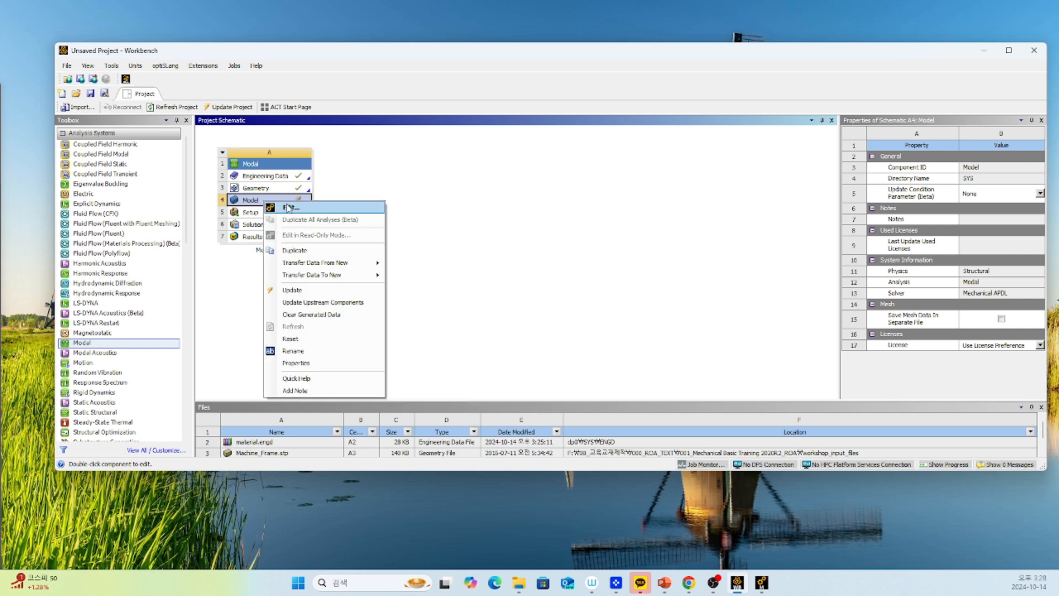
right_click(265, 201)
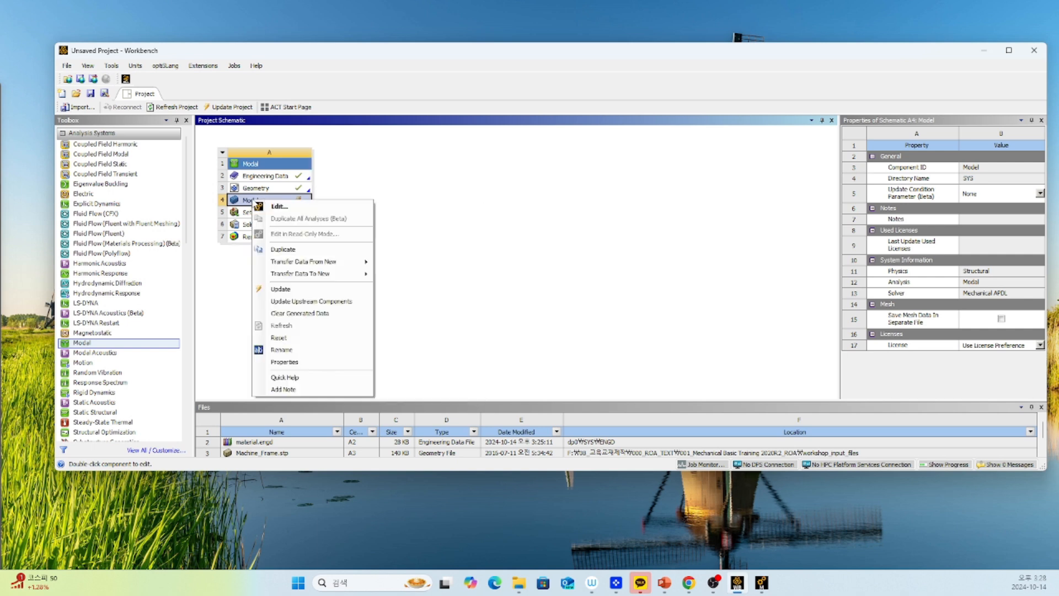
click(278, 206)
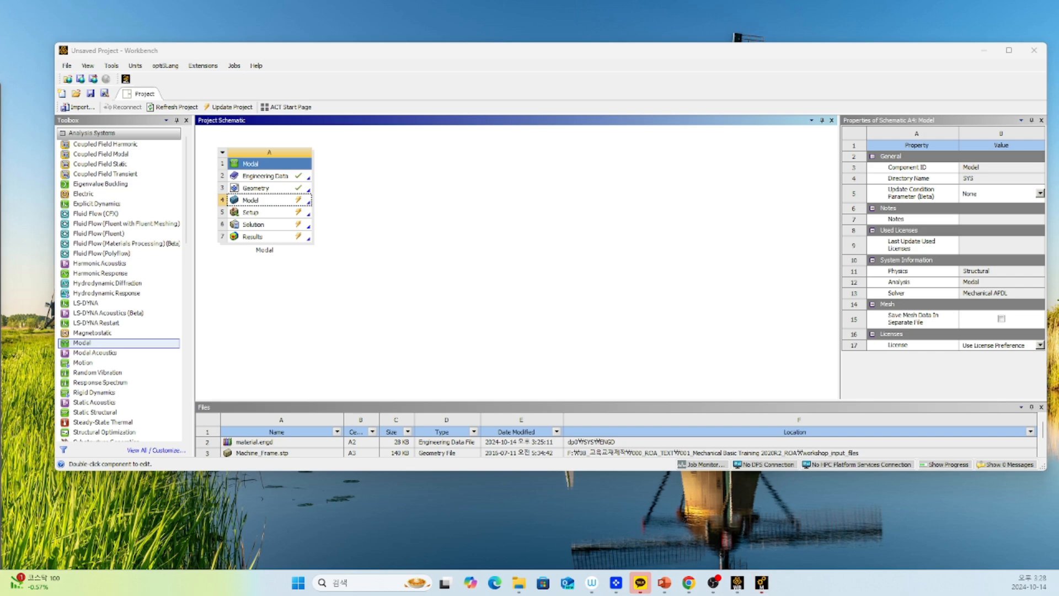
drag(0, 191, 528, 49)
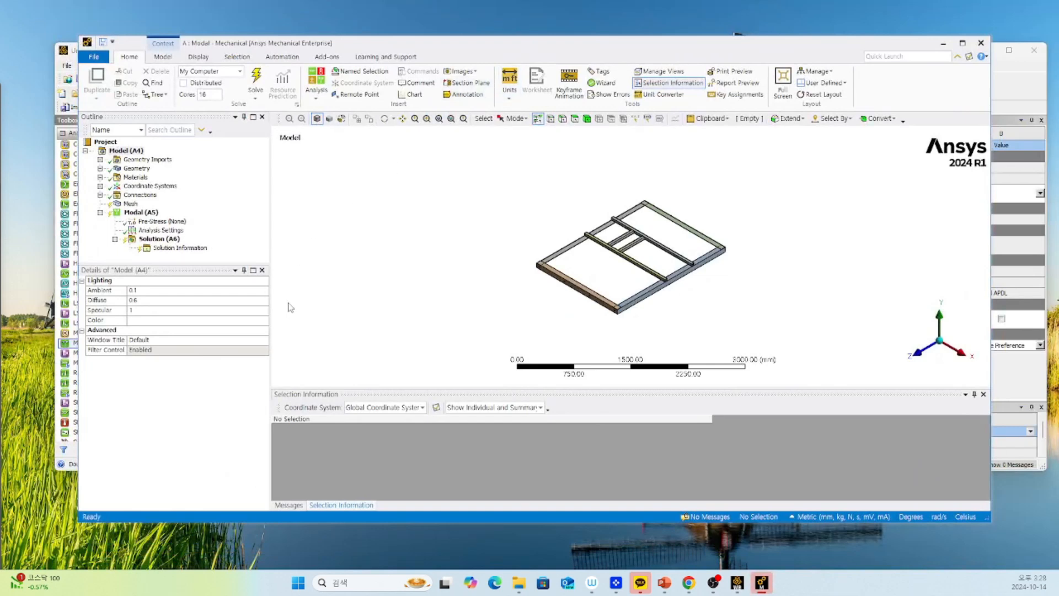
Inspect the open end of the yellow support tube, picking a corner vertex and an end edge with Smart Select.
scroll(535, 252, up, 3)
scroll(534, 252, up, 2)
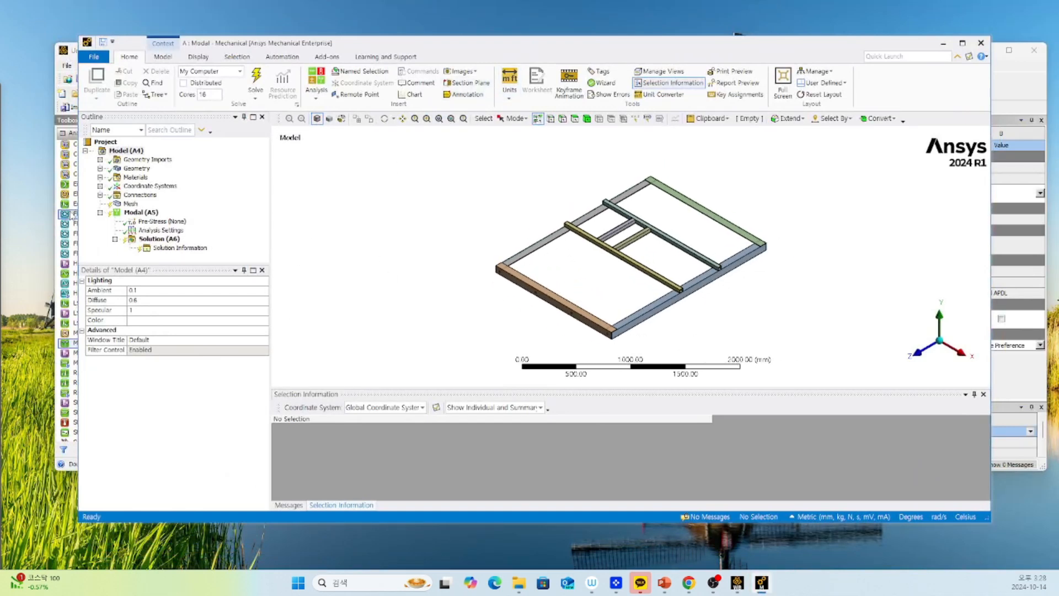
mouse_move(656, 305)
middle_down()
mouse_move(639, 291)
mouse_move(646, 297)
middle_up()
mouse_move(645, 297)
ctrl+middle_down()
mouse_move(593, 264)
mouse_move(605, 295)
ctrl+middle_up()
right_drag(592, 227, 674, 260)
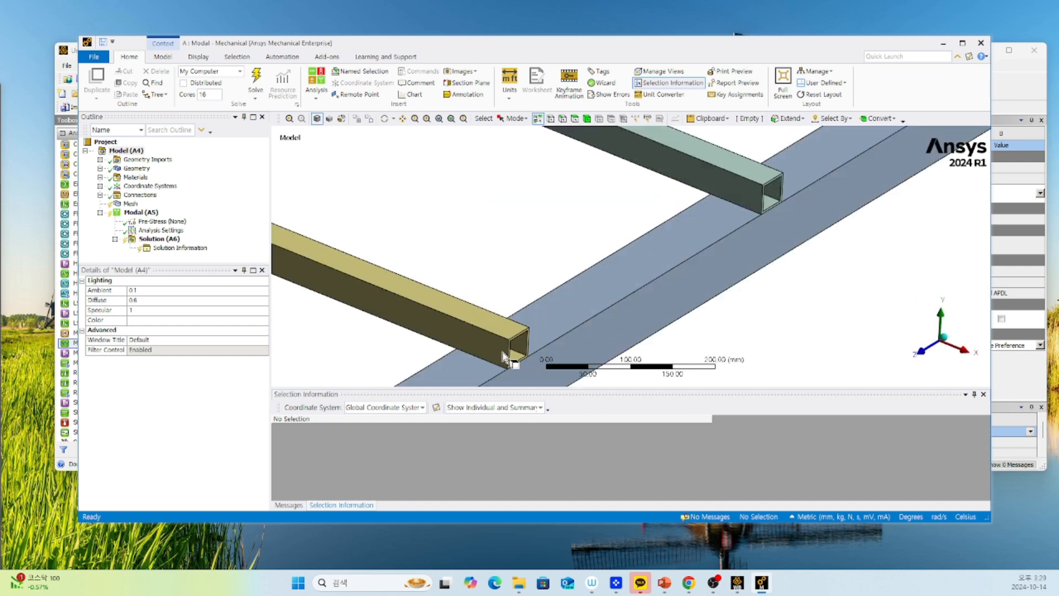
scroll(555, 295, down, 3)
scroll(553, 320, up, 8)
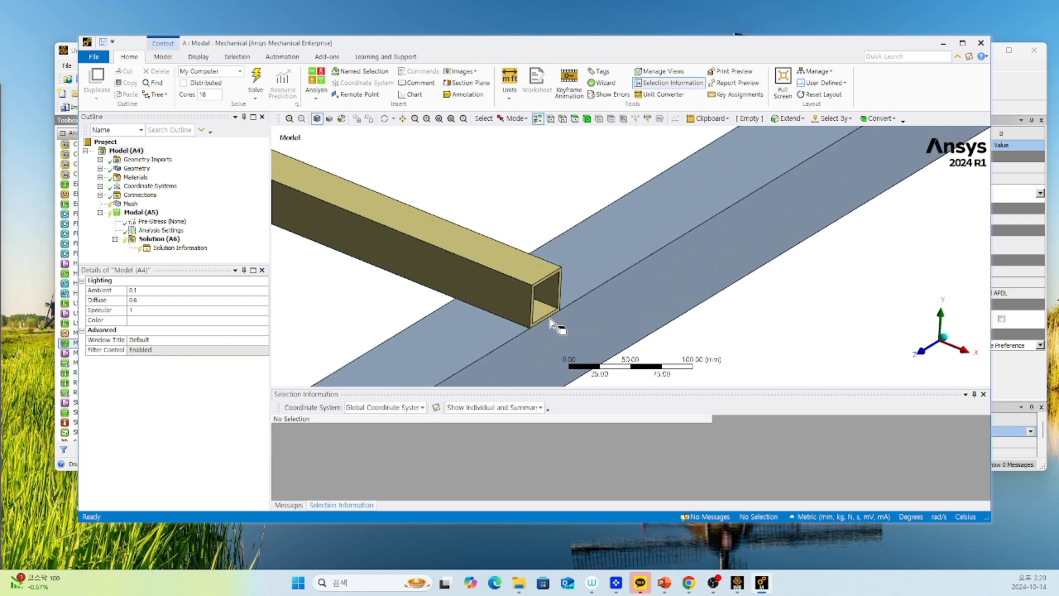
scroll(510, 281, down, 3)
ctrl+middle_drag(520, 251, 544, 228)
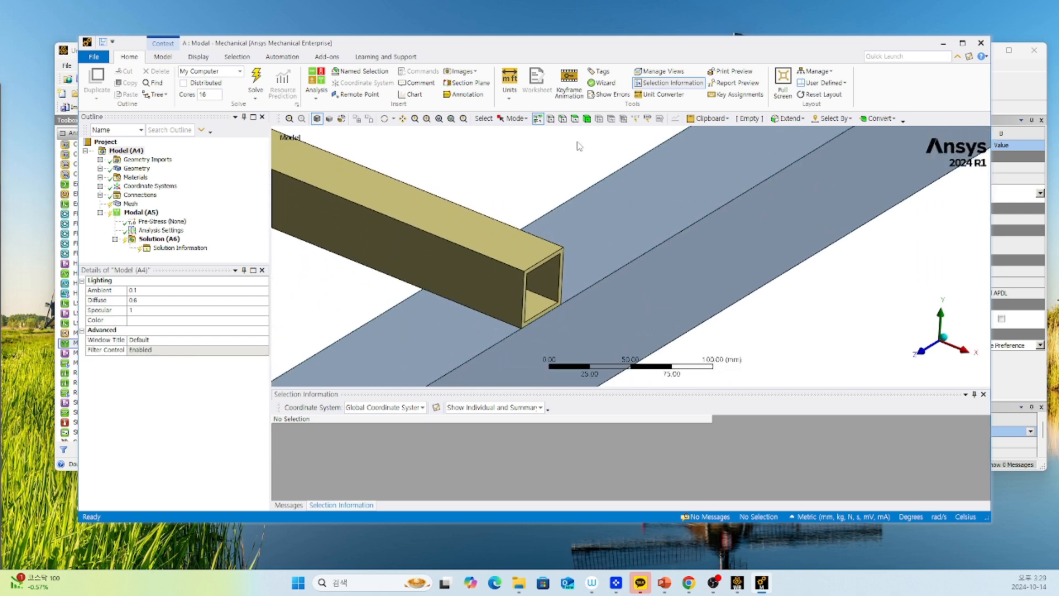
click(536, 120)
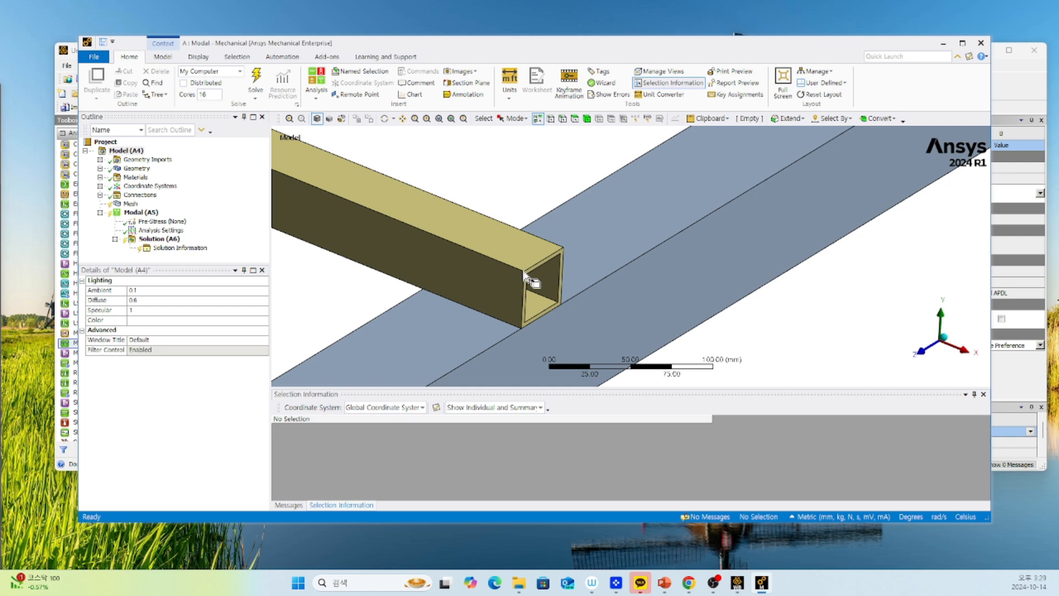
click(533, 259)
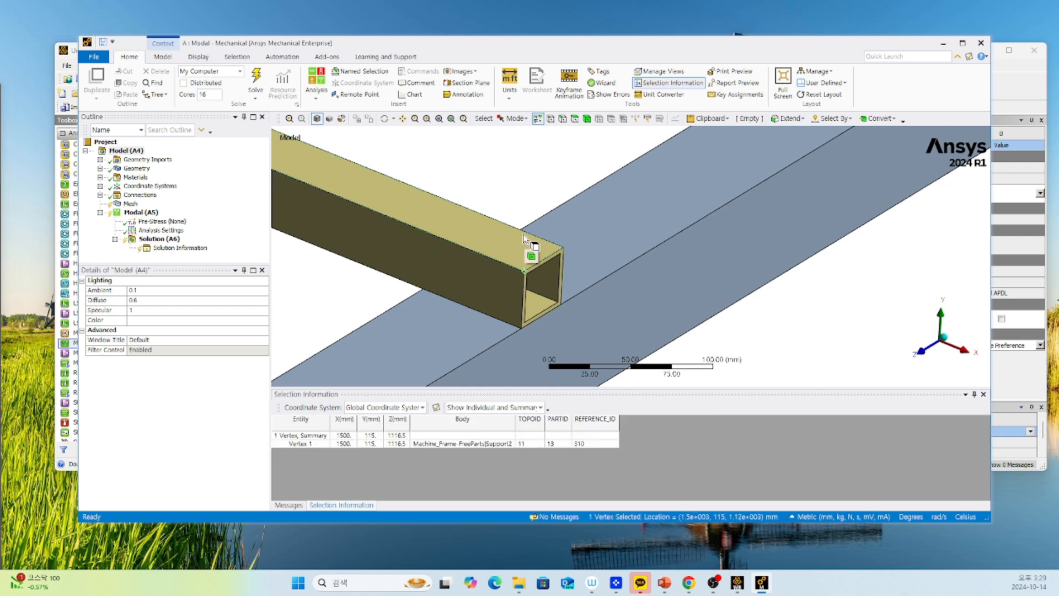
click(543, 260)
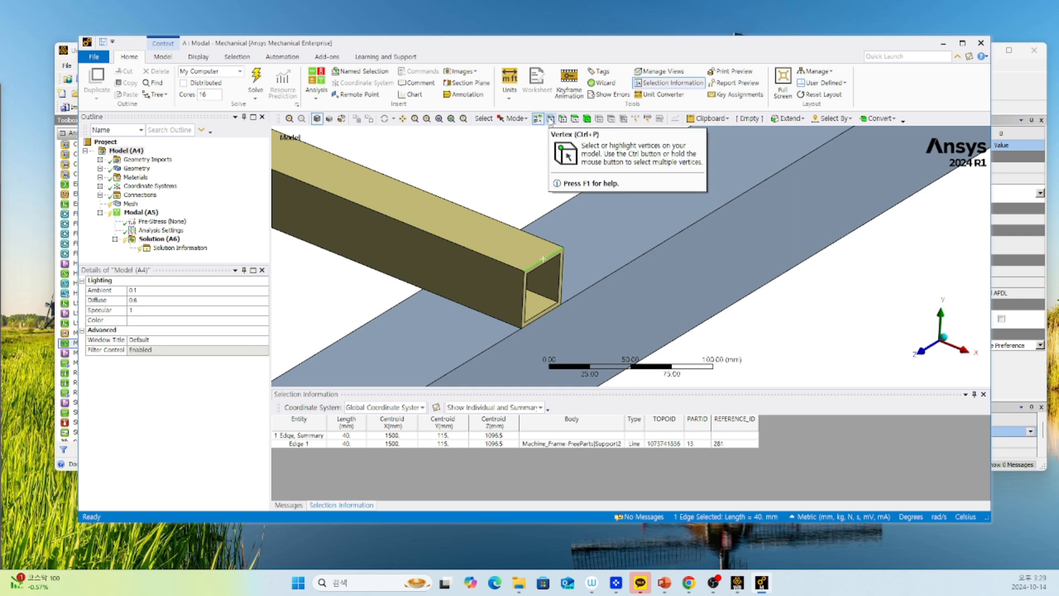
Create a named selection "egdes" from the tube end's vertical outer edge, applied to geometry items of the same size.
click(551, 119)
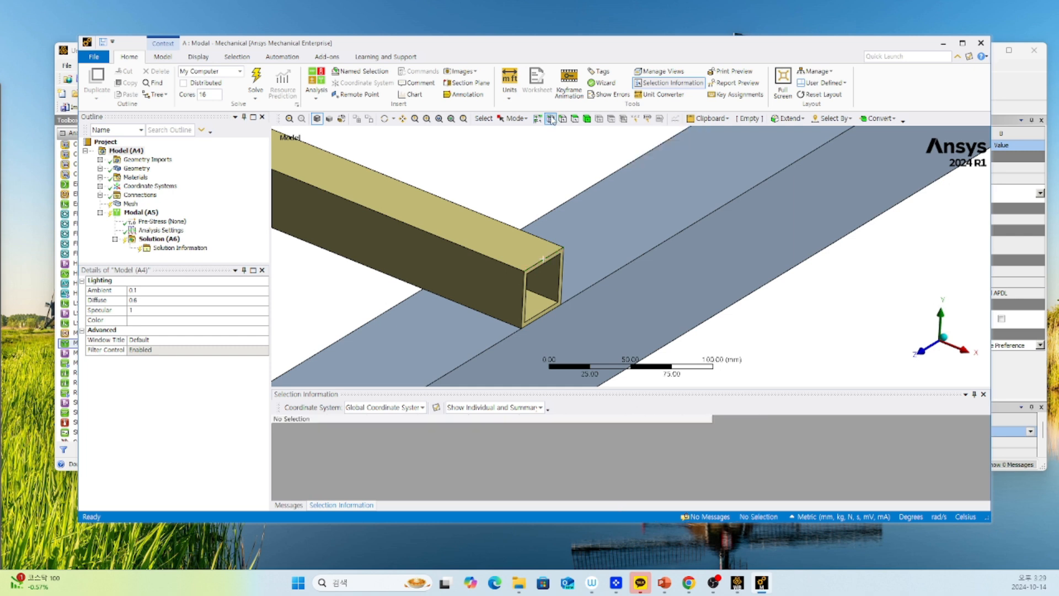
click(562, 119)
click(587, 119)
click(562, 119)
click(524, 304)
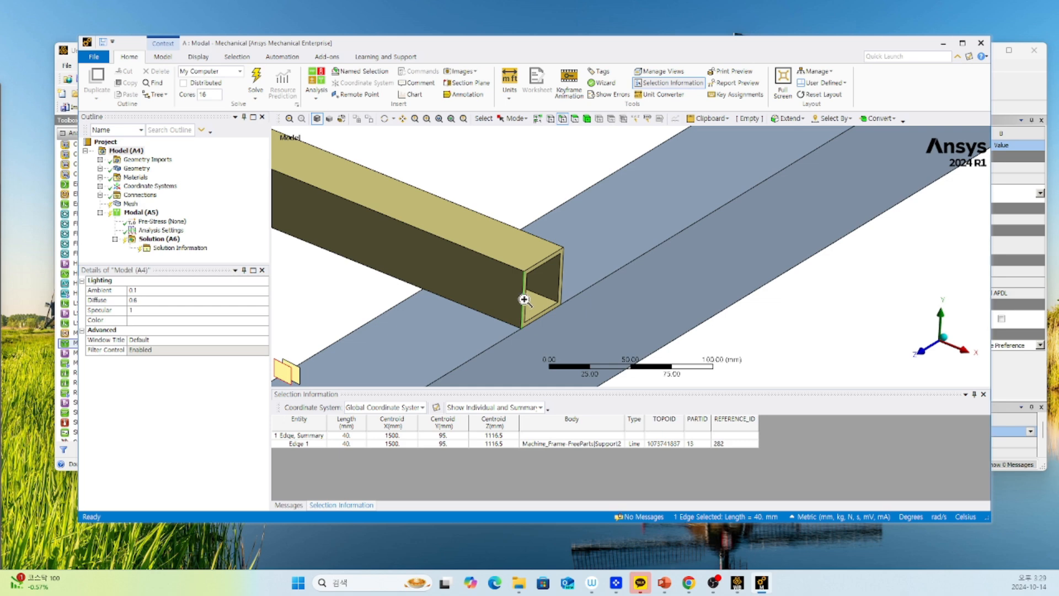
right_click(522, 299)
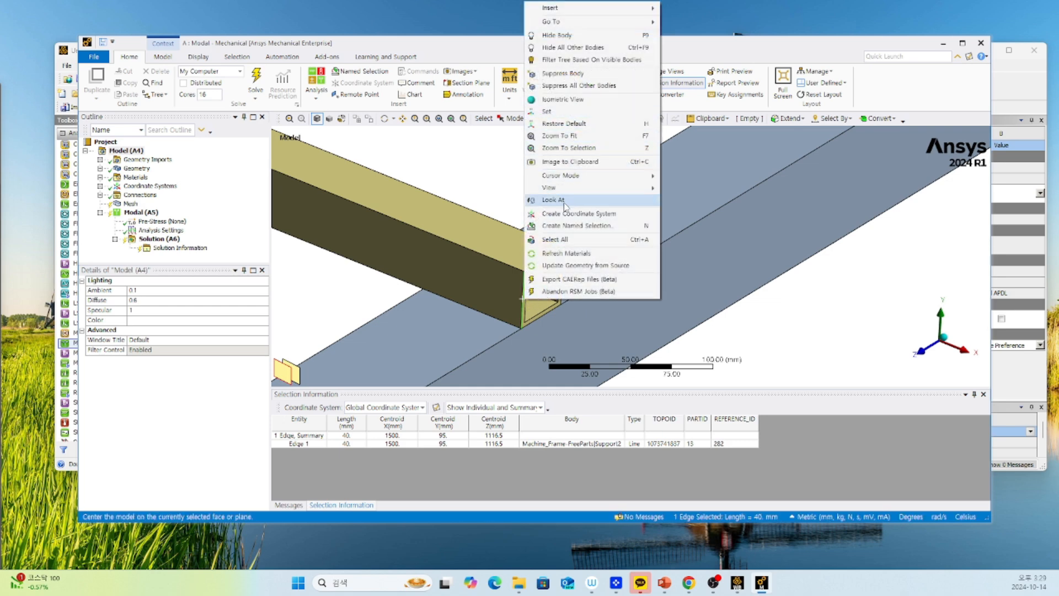
click(570, 226)
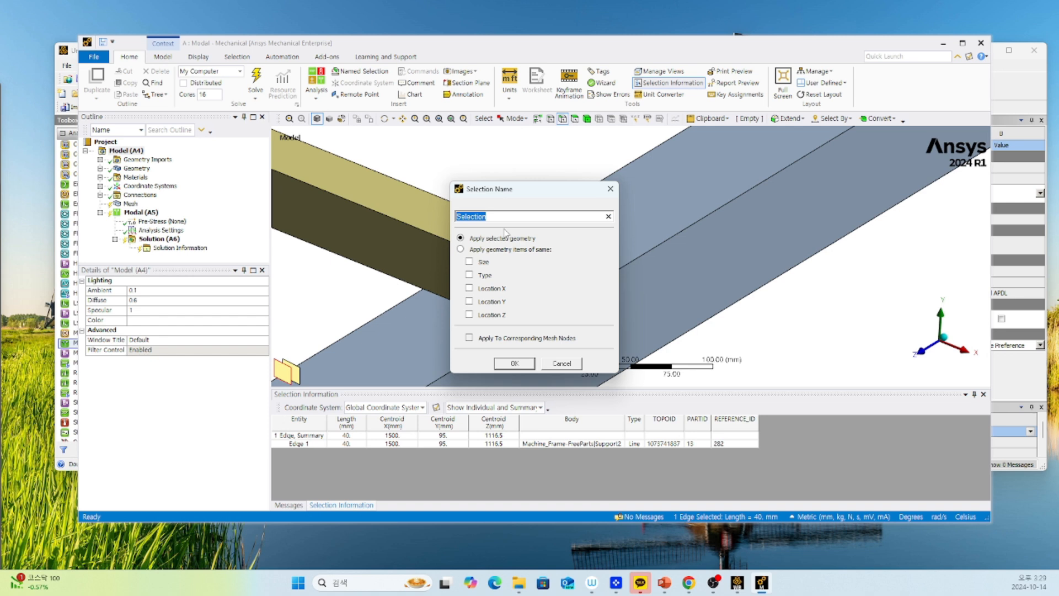
text(egdes)
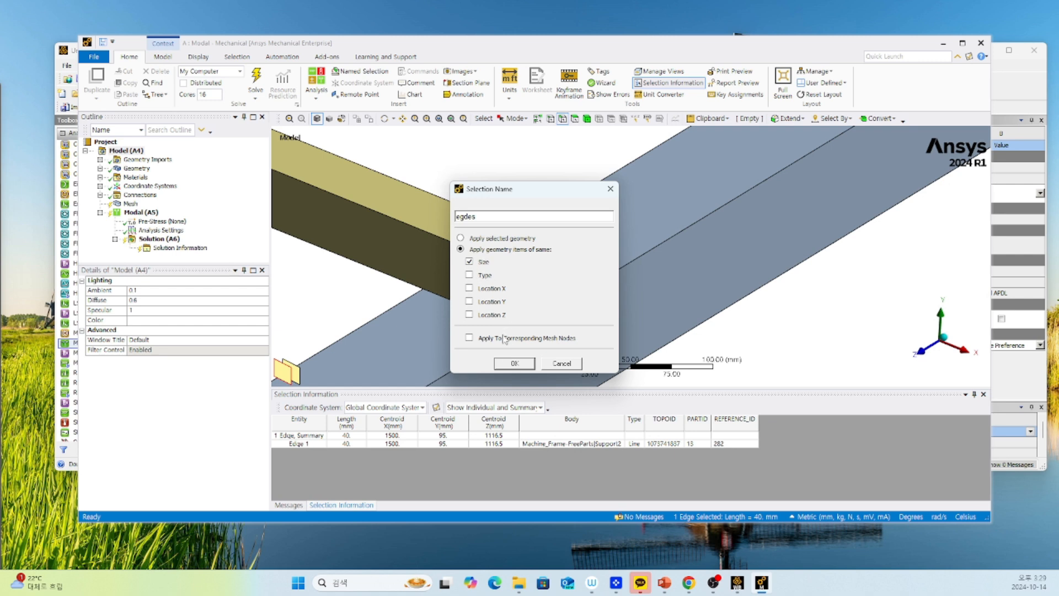
click(514, 364)
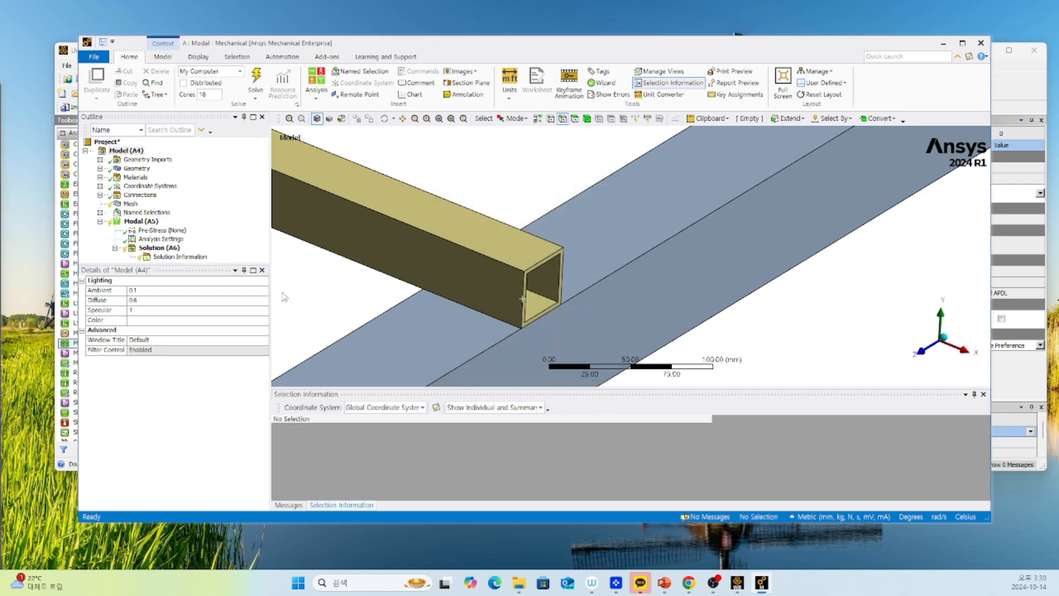
Examine the geometry captured by the "egdes" named selection.
click(100, 212)
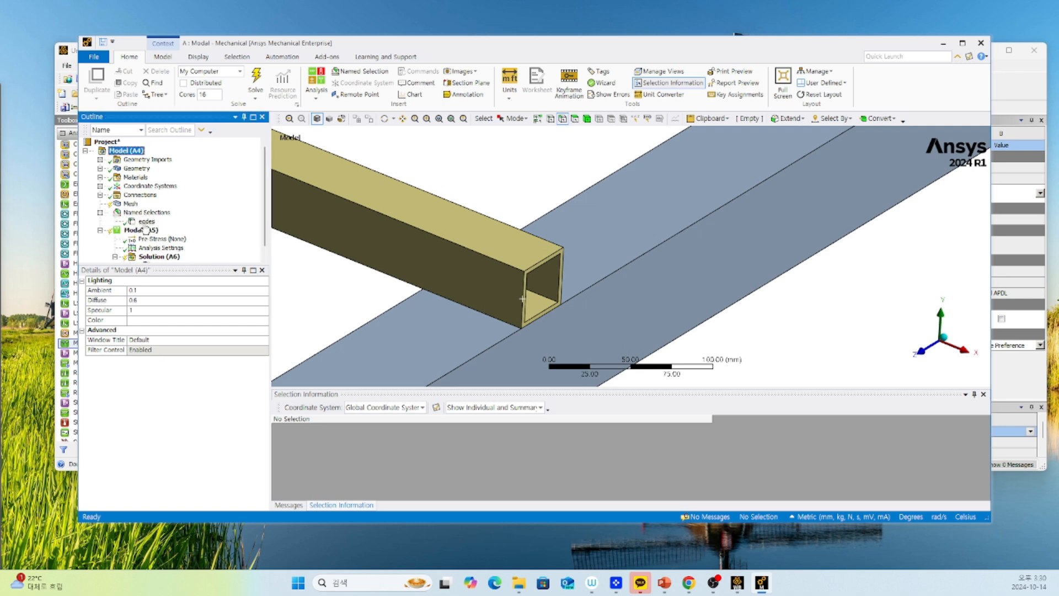
click(146, 221)
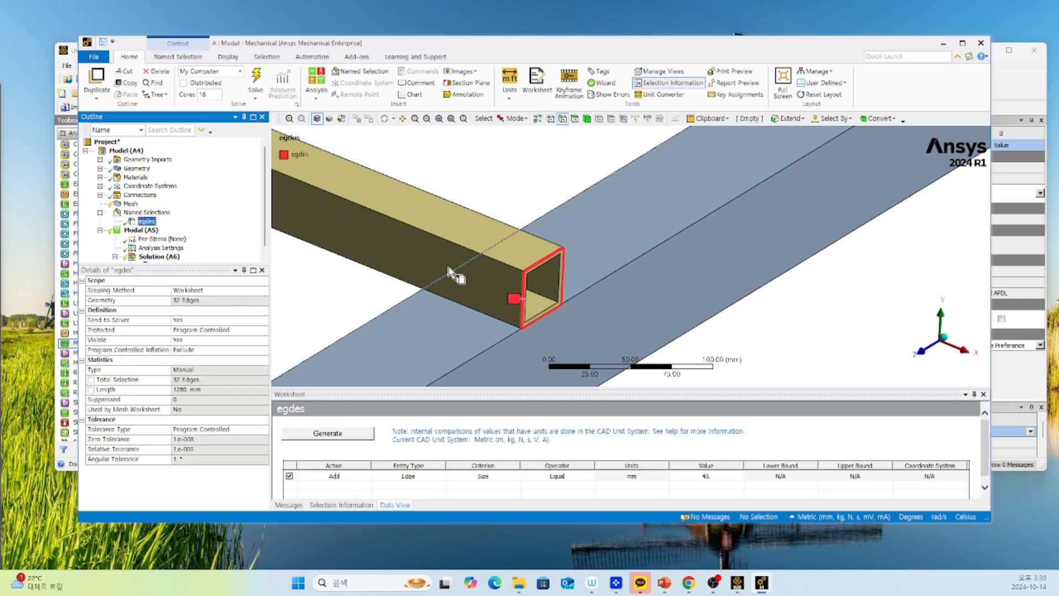
click(146, 213)
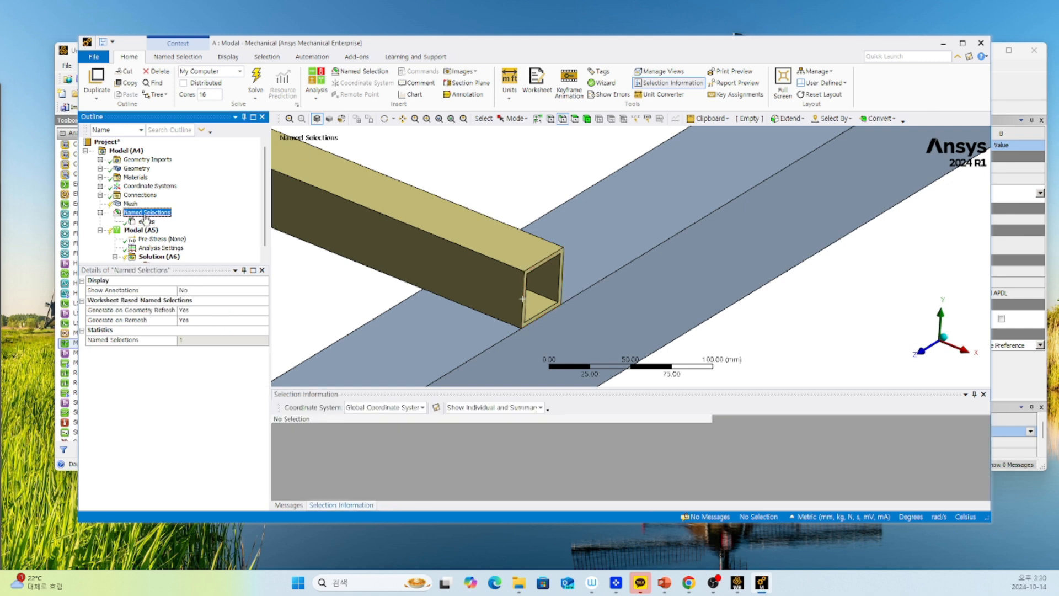
Create a named selection "faces" from the yellow tube's end face, applied to geometry items of the same size.
scroll(530, 282, up, 3)
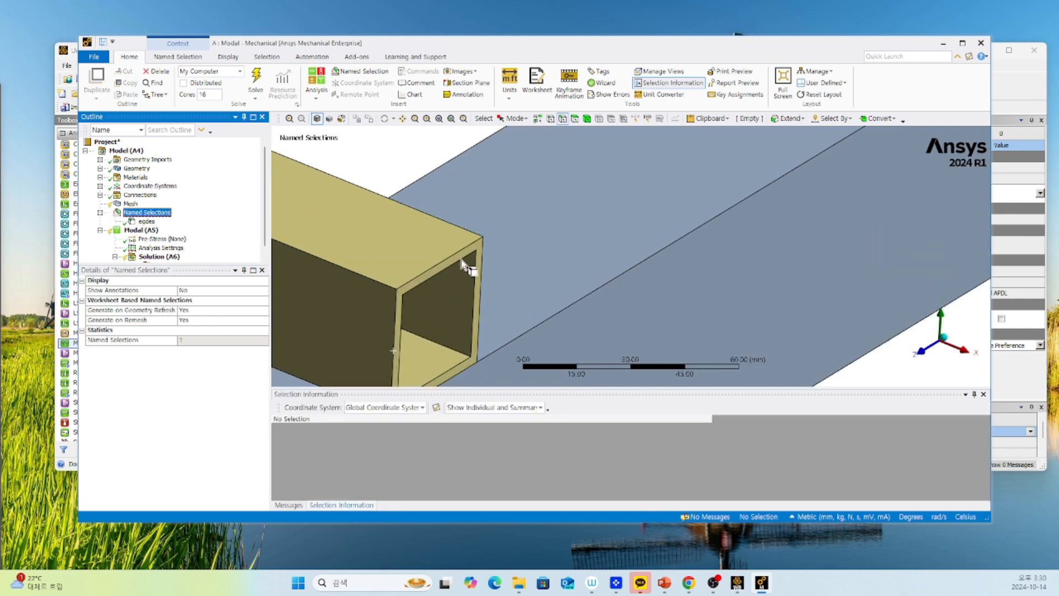
click(574, 118)
click(467, 255)
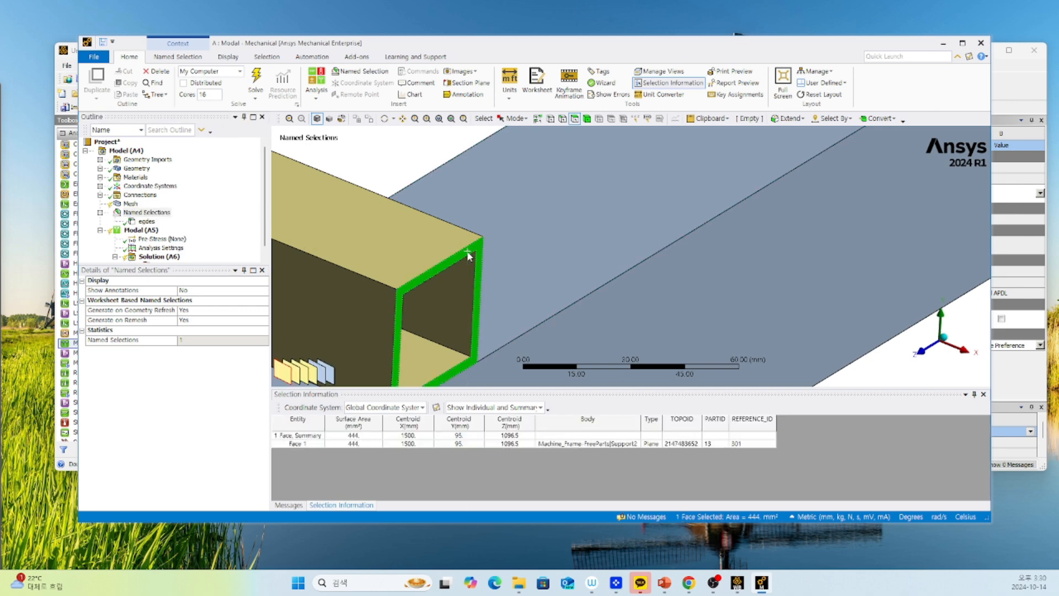
right_click(468, 256)
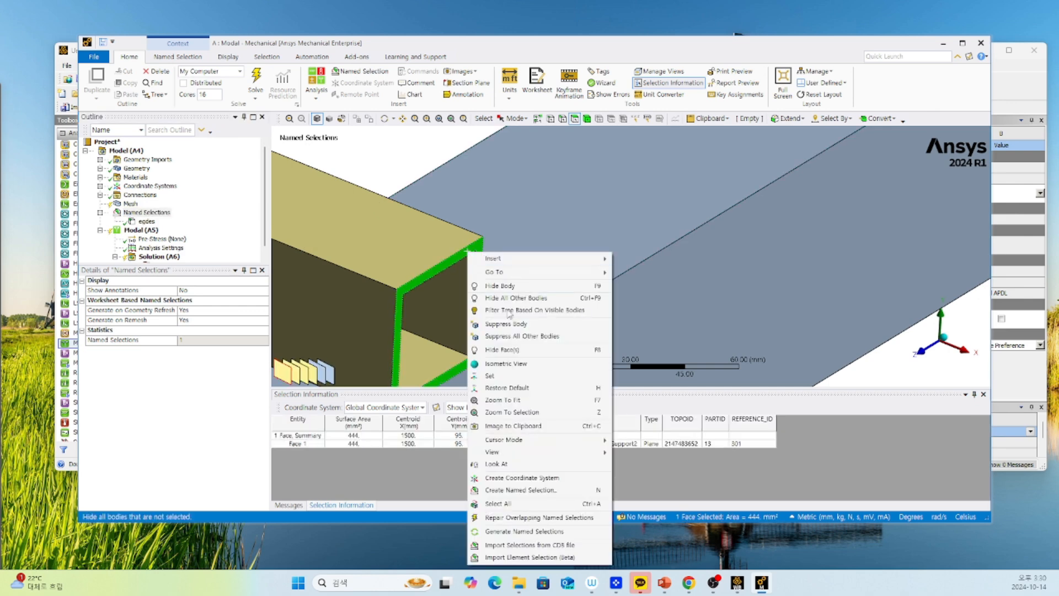
click(510, 489)
text(face)
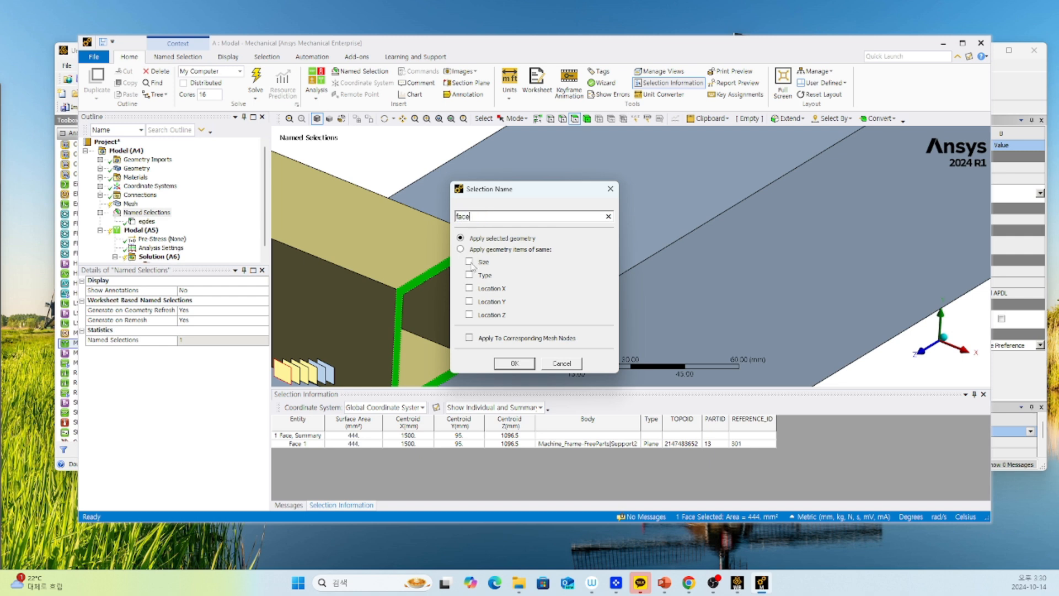
click(469, 262)
click(514, 363)
Examine which tube end faces the "faces" named selection includes.
scroll(348, 276, down, 3)
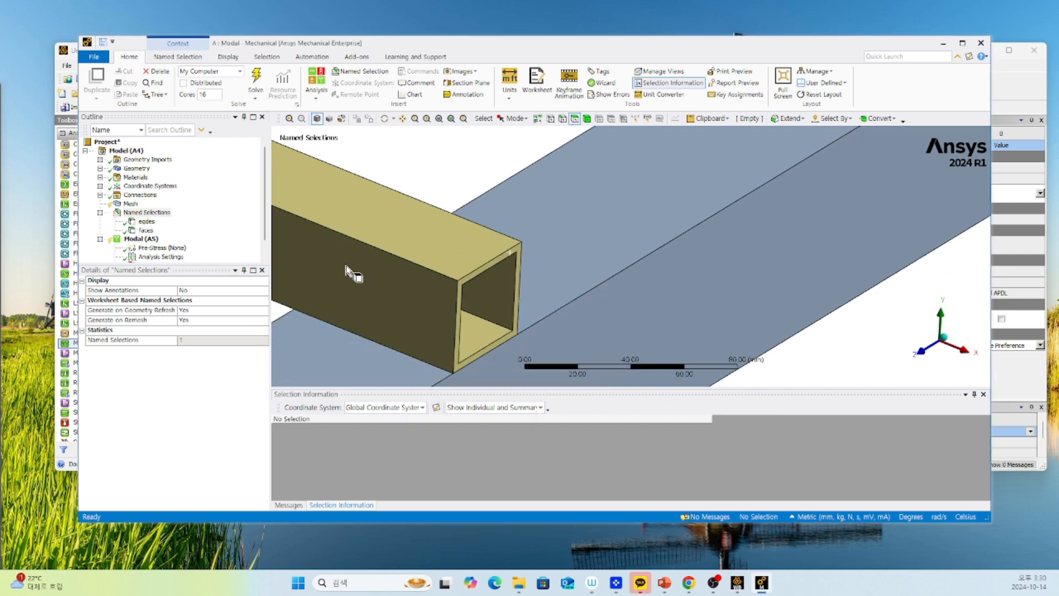
click(152, 231)
scroll(496, 248, down, 5)
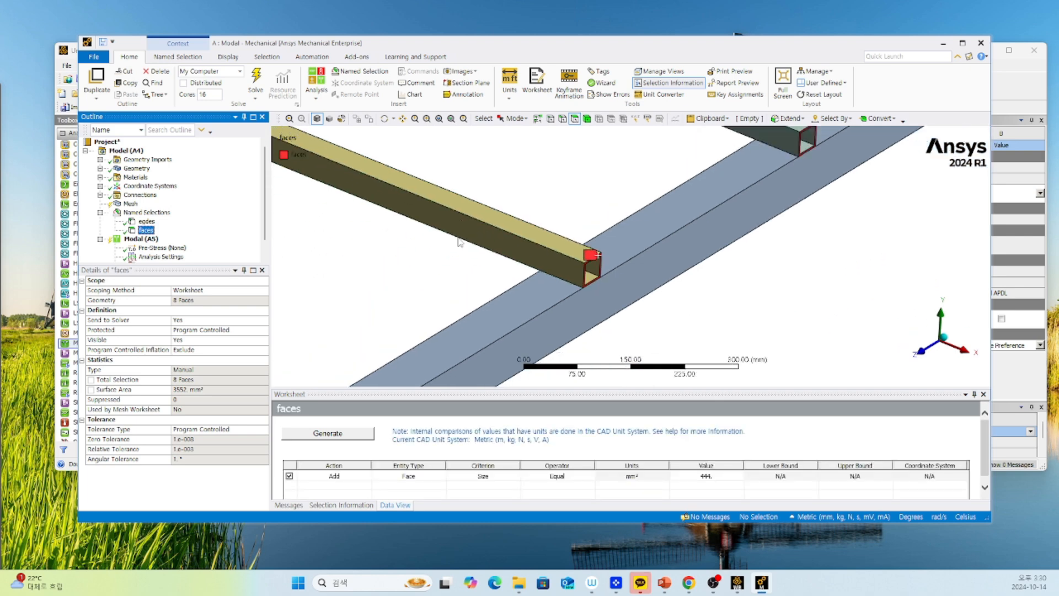
scroll(473, 267, down, 3)
Select the circular edge of the hole at the brown crossbar's end and show its selection information.
scroll(397, 265, up, 8)
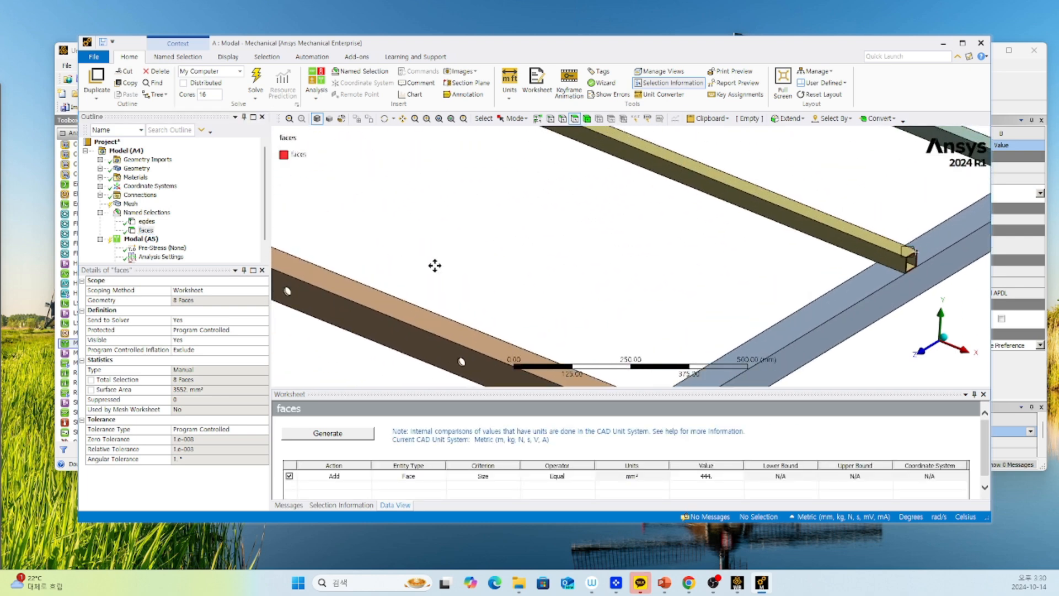
scroll(593, 306, up, 6)
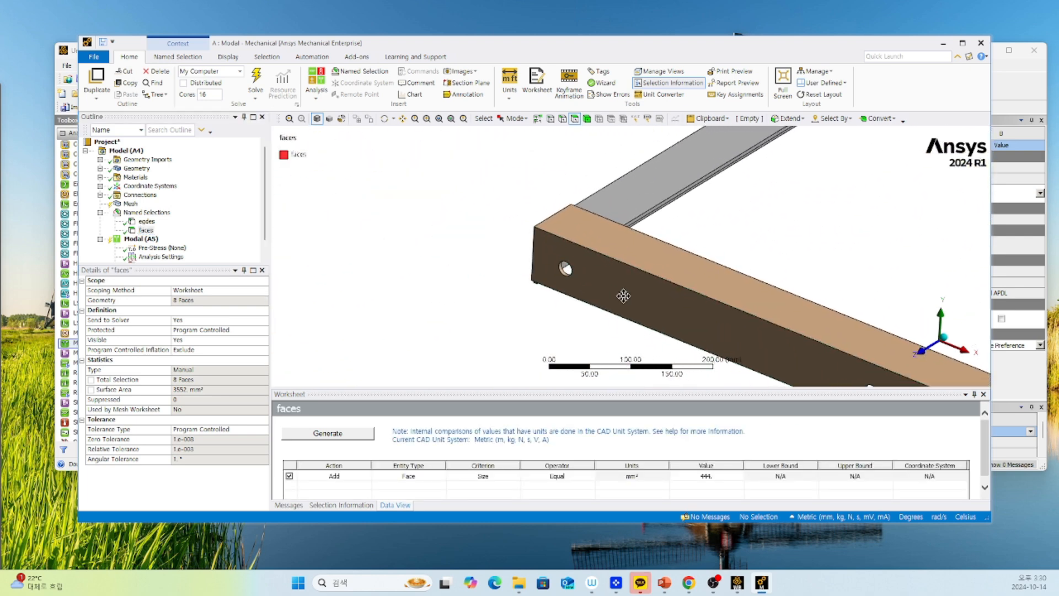
scroll(593, 306, up, 2)
click(423, 324)
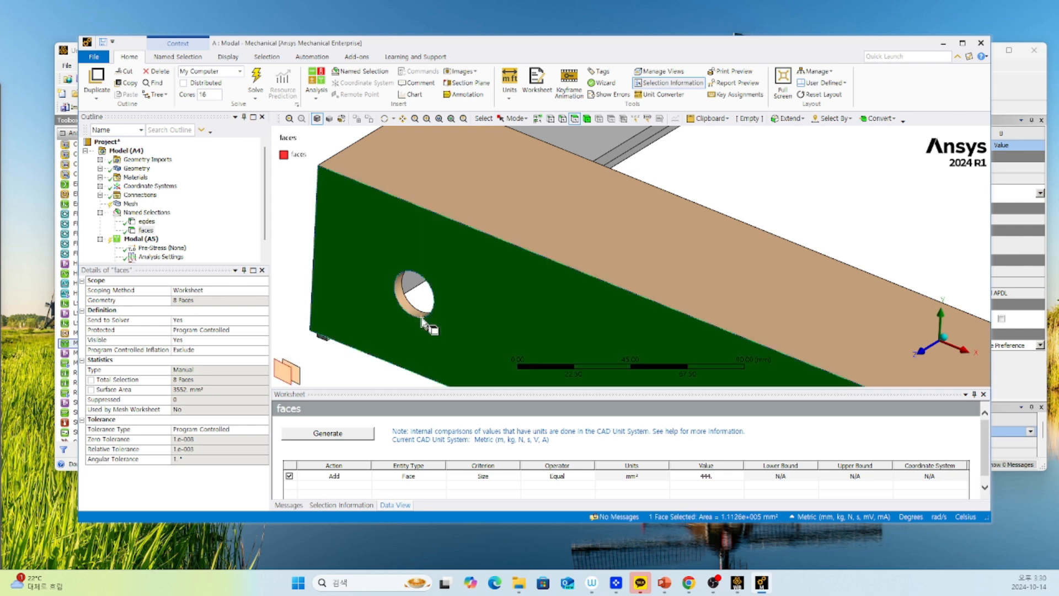
click(562, 119)
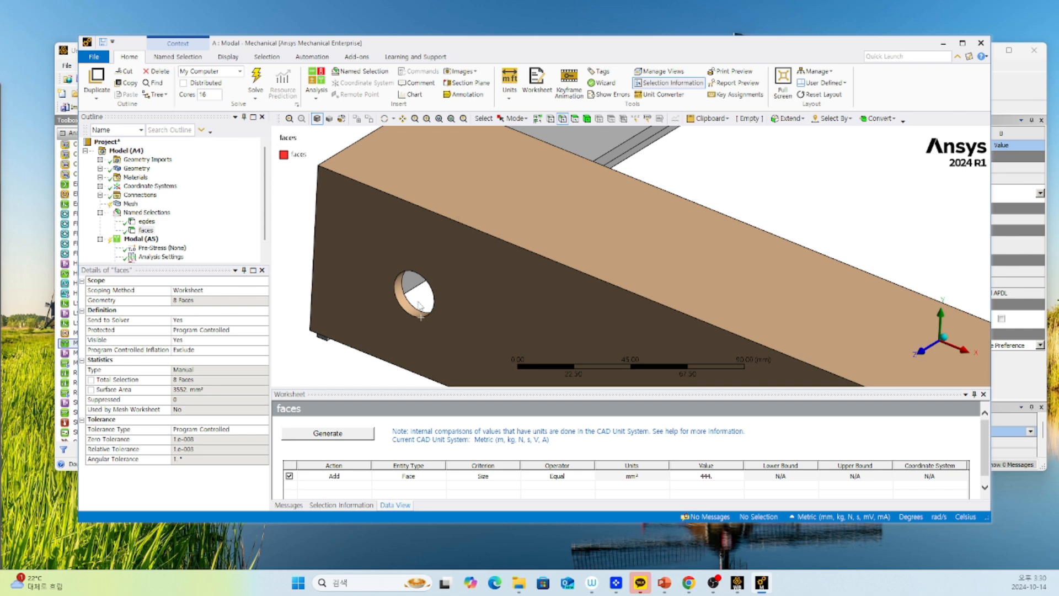
click(427, 318)
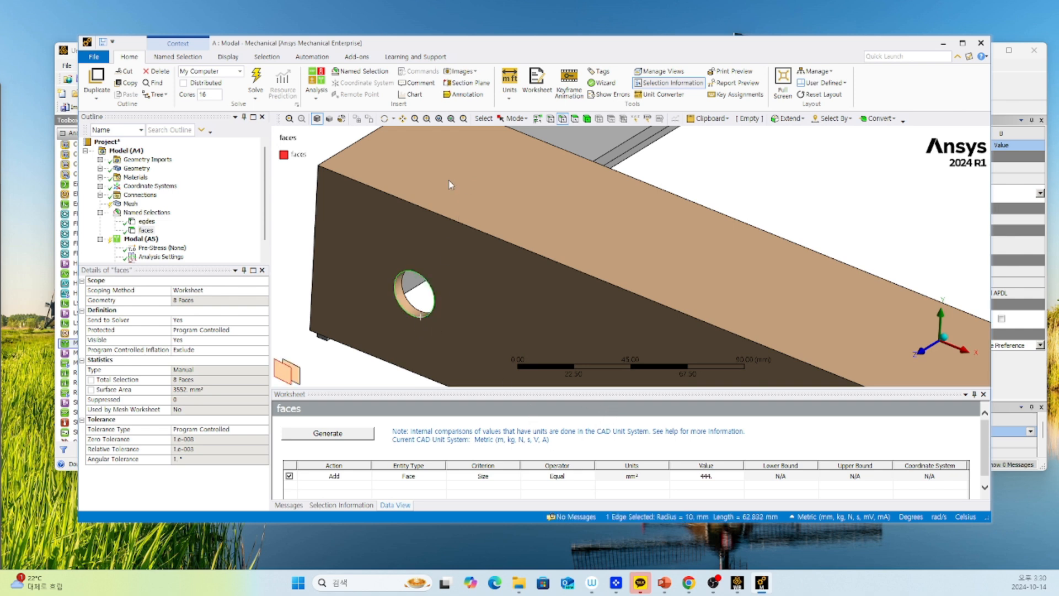
click(654, 84)
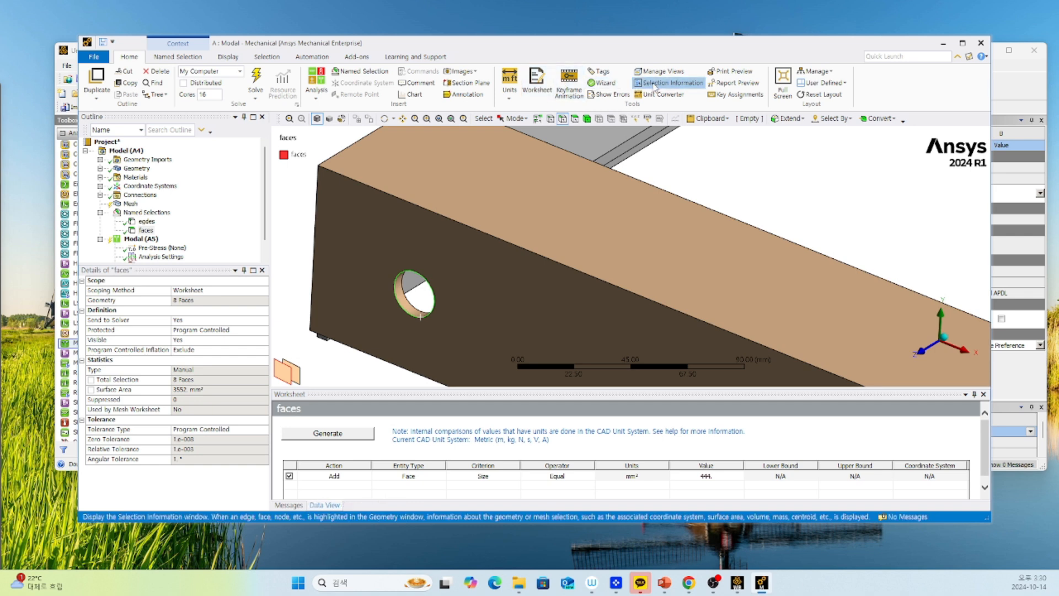
click(654, 84)
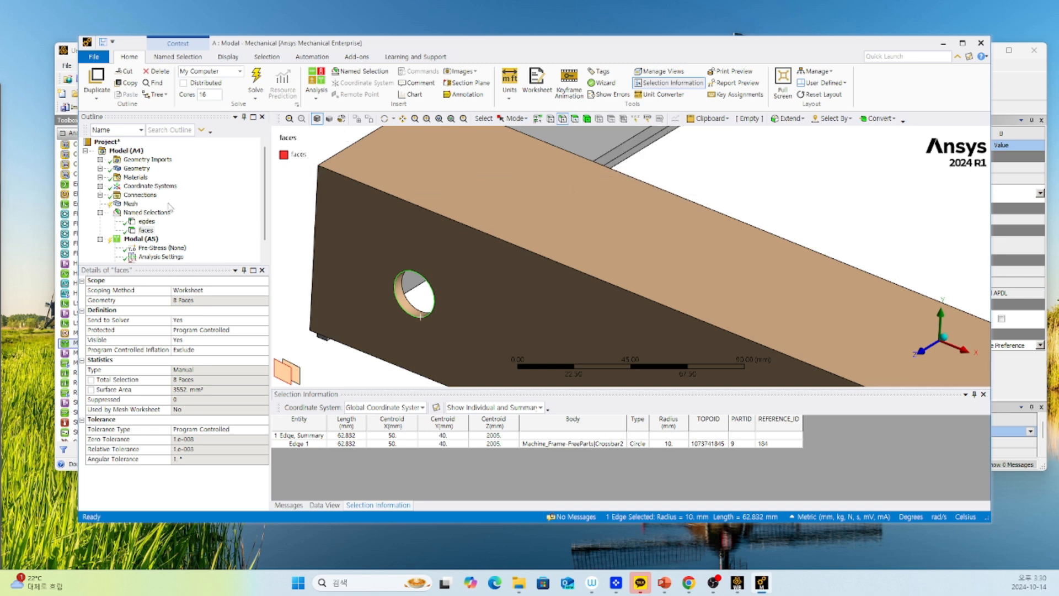
Insert a new named selection under Named Selections and set its scoping method to Worksheet.
click(147, 213)
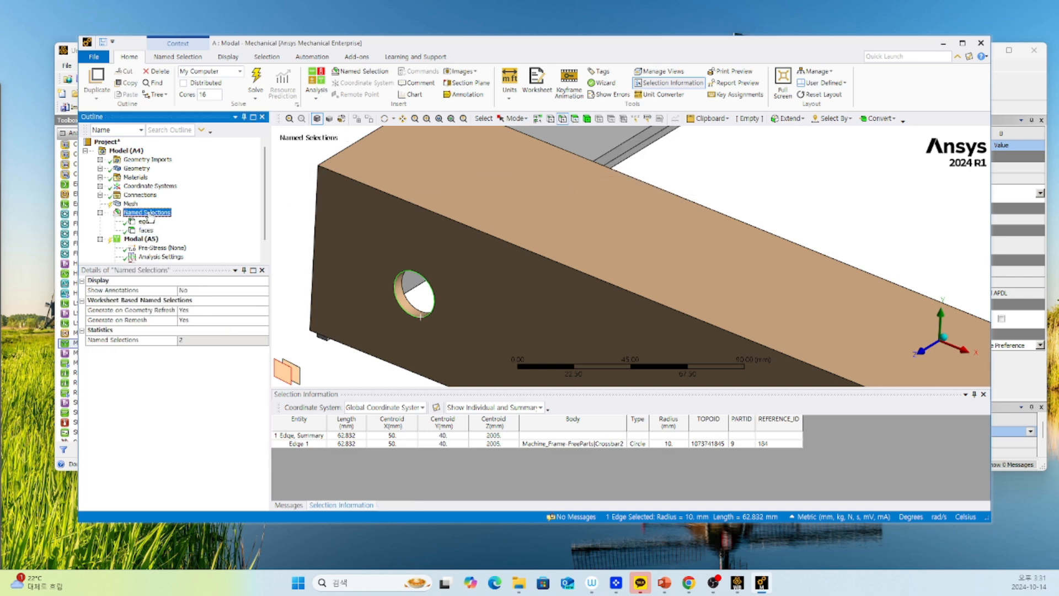
right_click(149, 214)
mouse_move(177, 219)
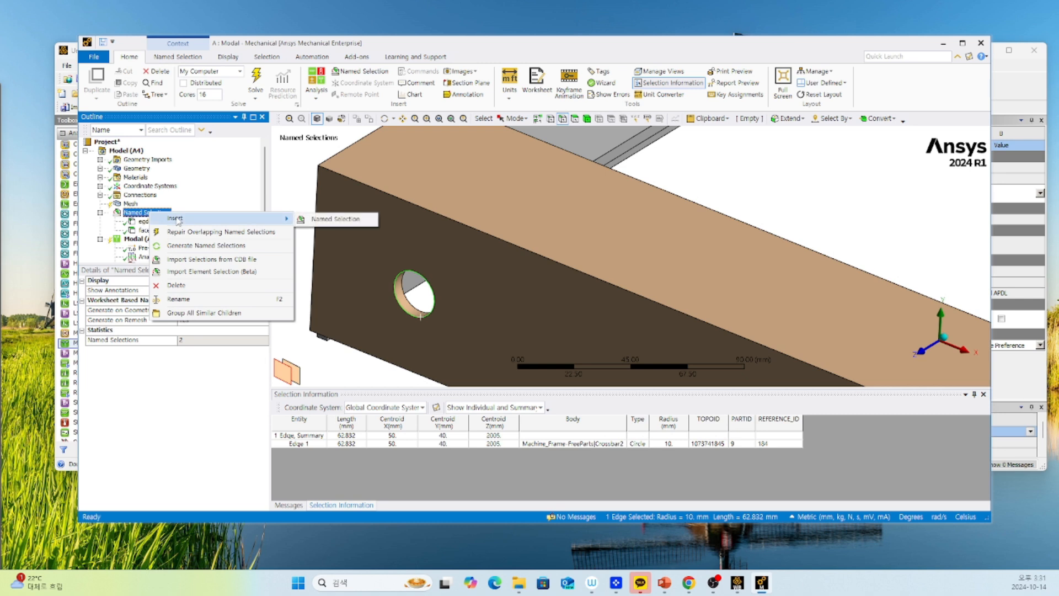
click(347, 221)
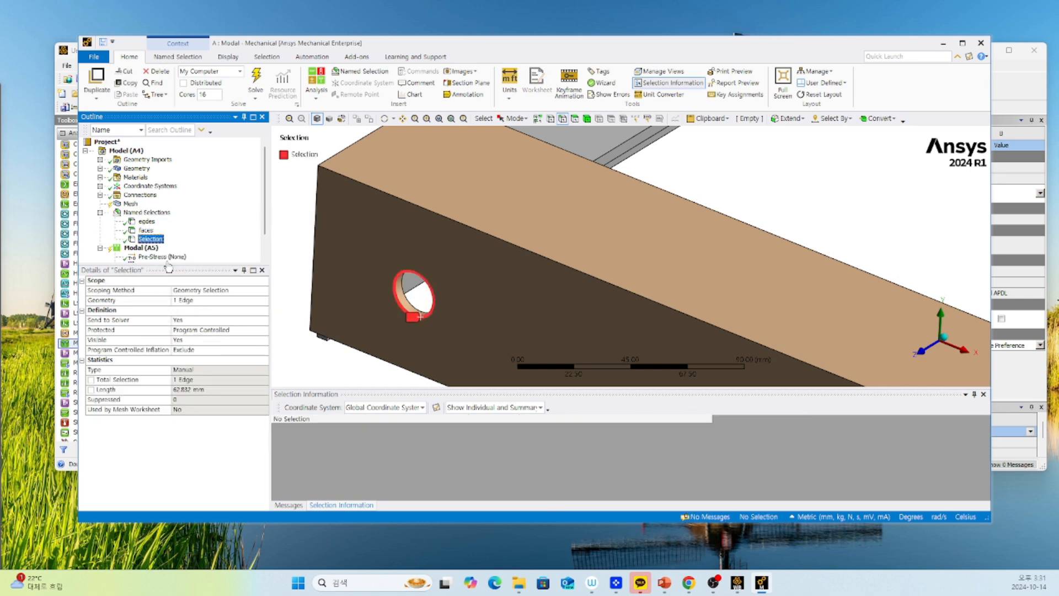
click(198, 291)
click(263, 290)
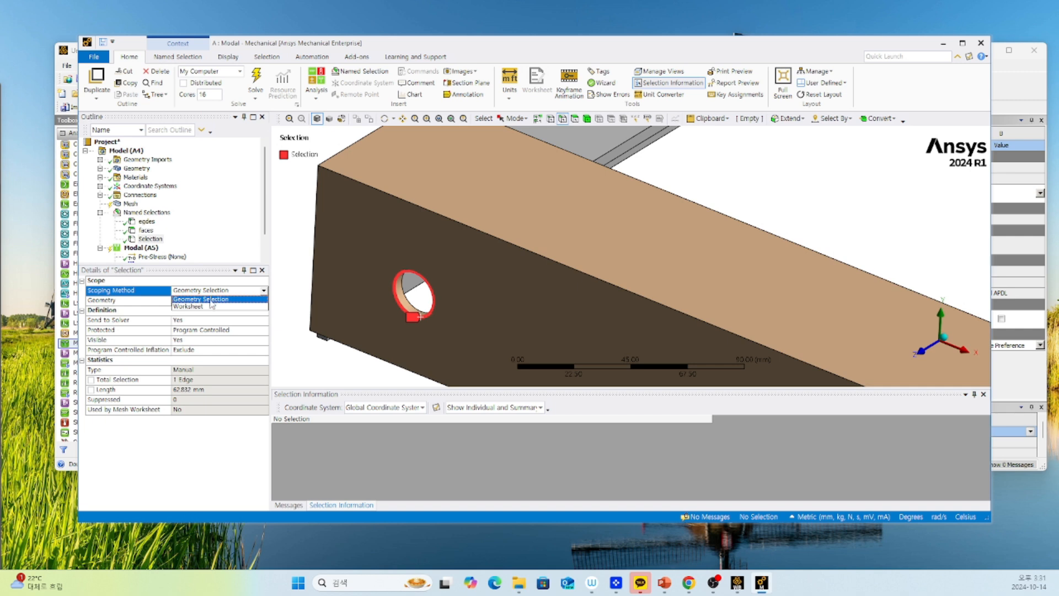
click(210, 307)
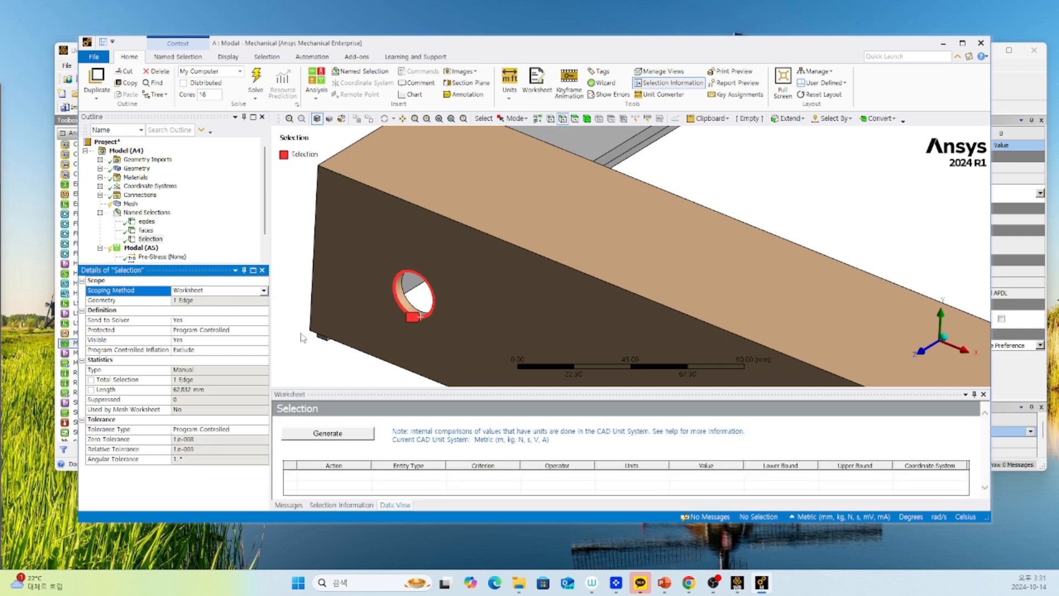
Add a first worksheet row to the new selection with the entity type Face.
drag(405, 390, 370, 322)
right_click(353, 402)
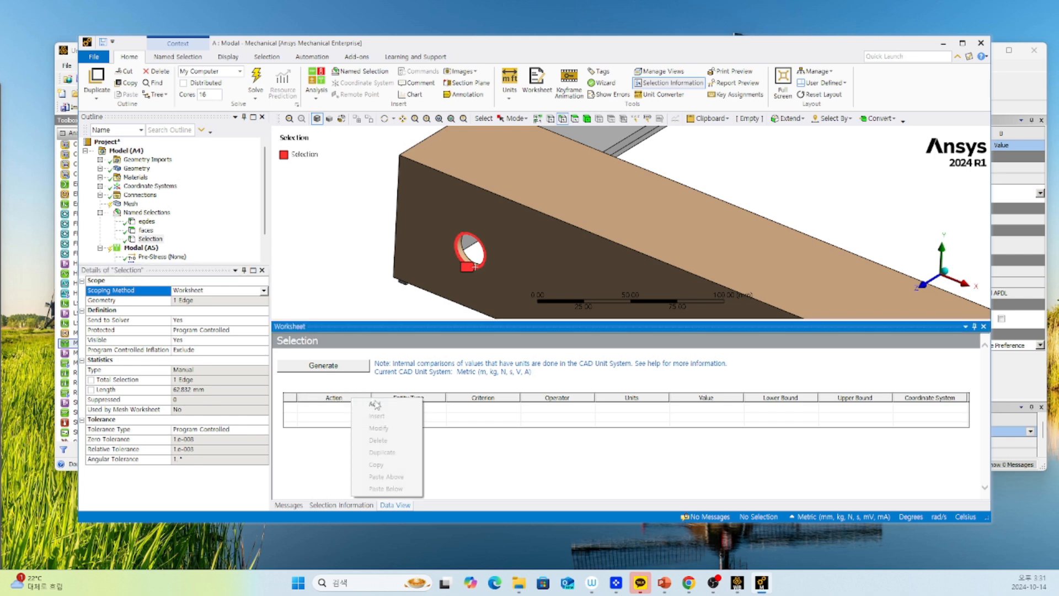
click(367, 407)
click(416, 408)
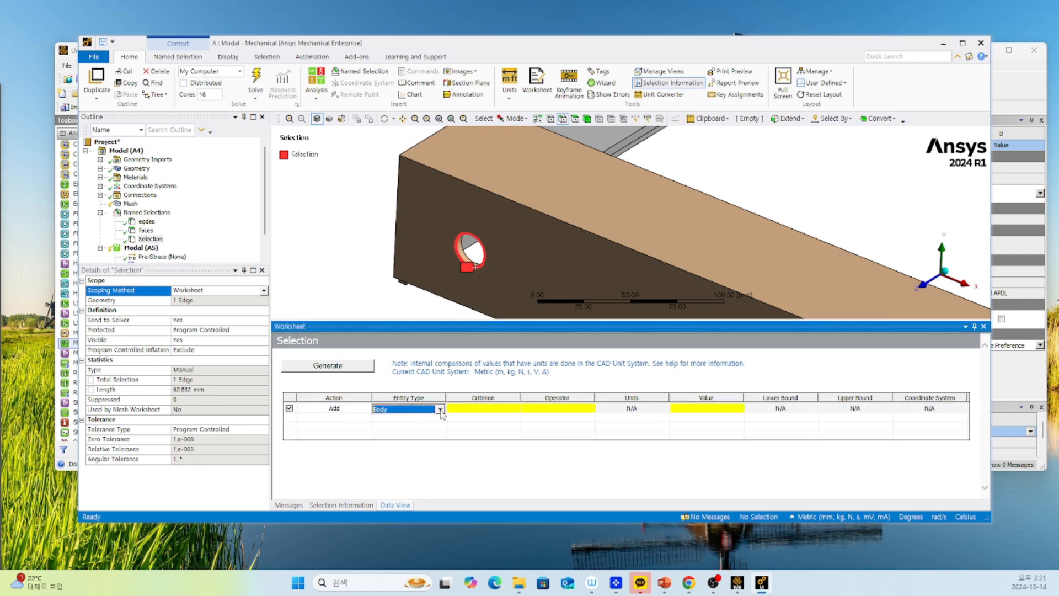
click(440, 409)
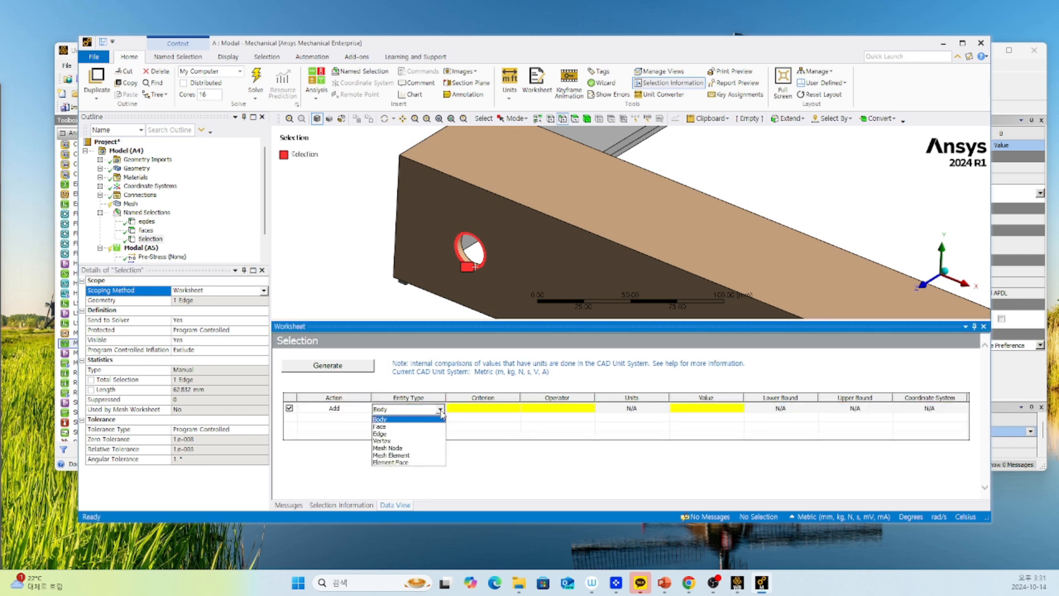
click(398, 427)
Define the Face row's criterion as Radius equal to 10 mm and generate the selection.
click(475, 408)
click(514, 409)
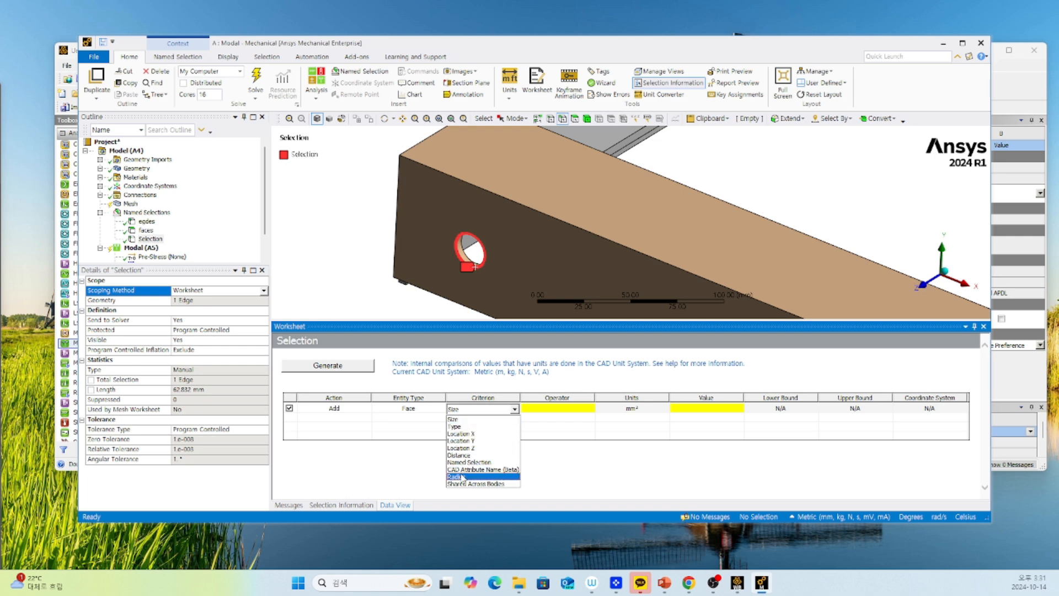
click(480, 477)
click(557, 412)
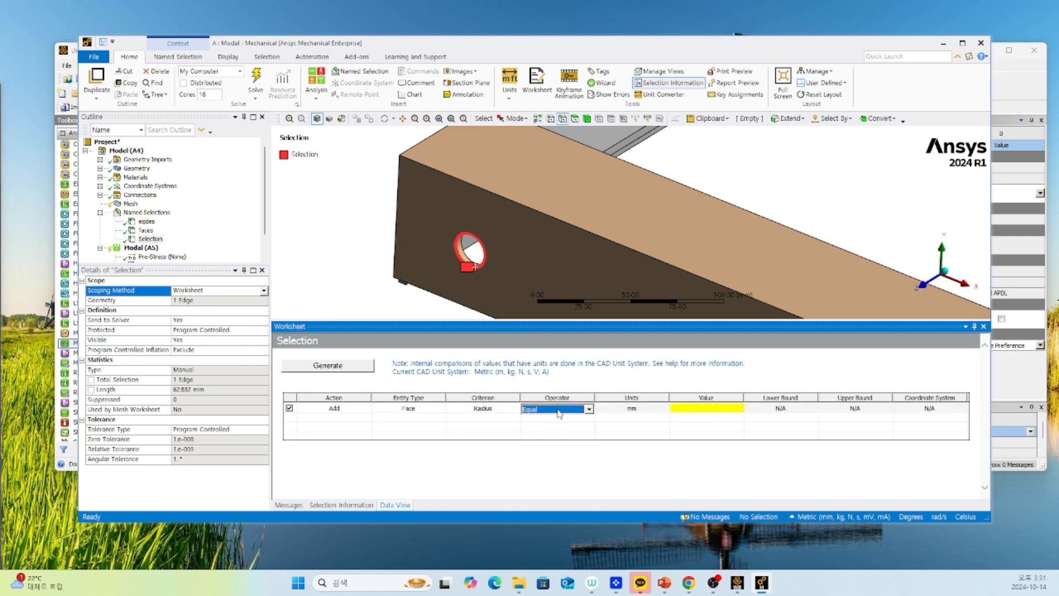
click(588, 409)
click(555, 417)
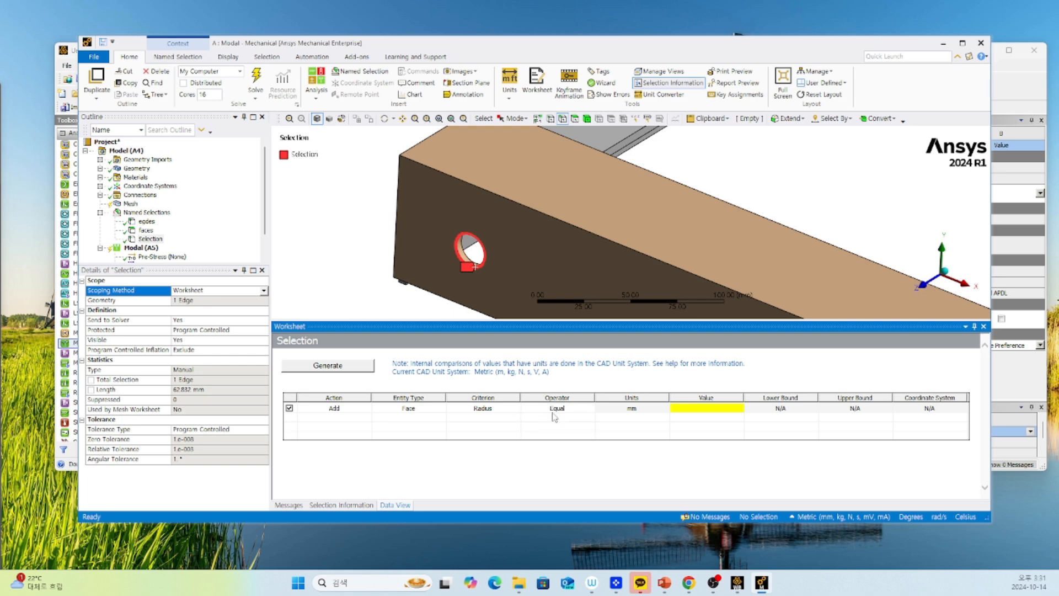
click(709, 411)
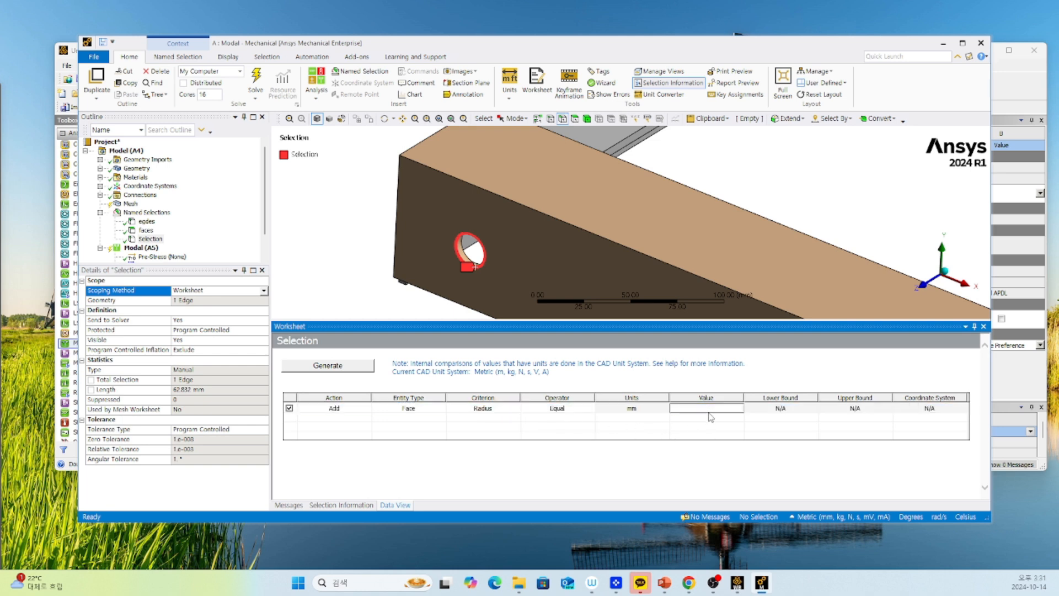
key(Return)
click(329, 366)
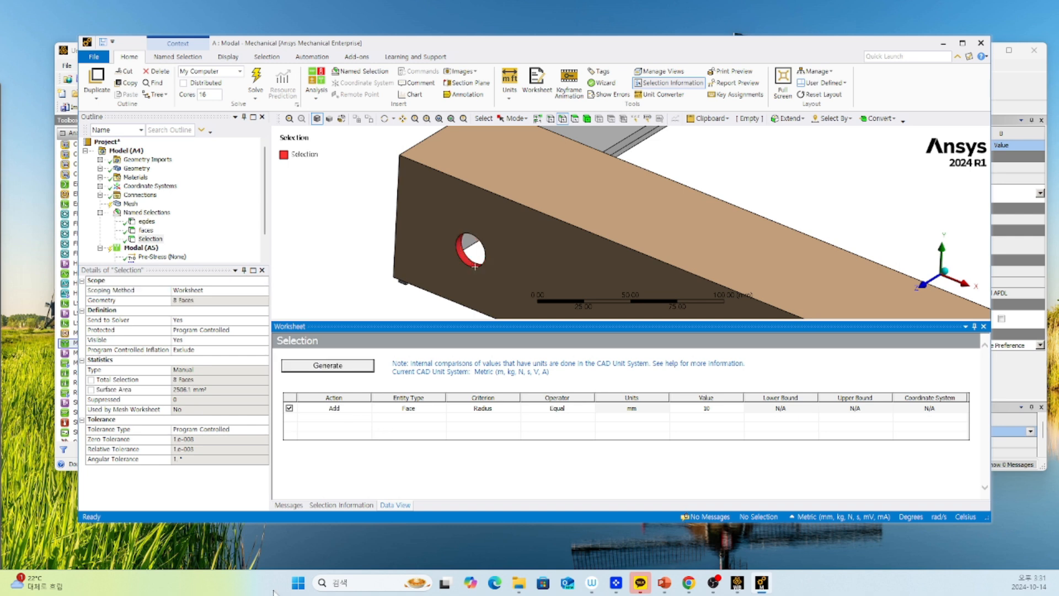
Rename the worksheet-based named selection as "8holes".
click(150, 239)
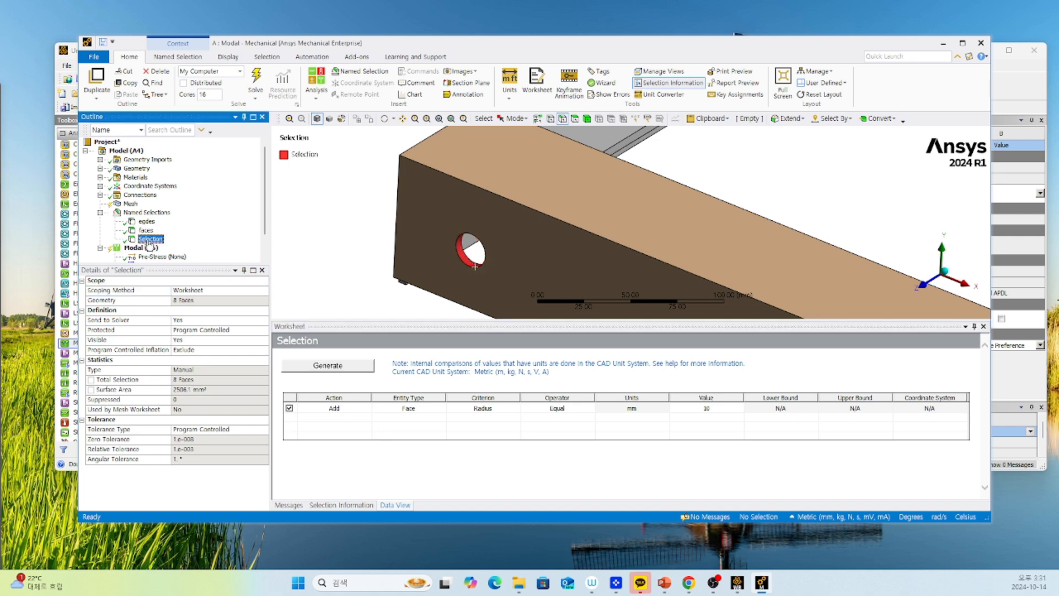
right_click(158, 243)
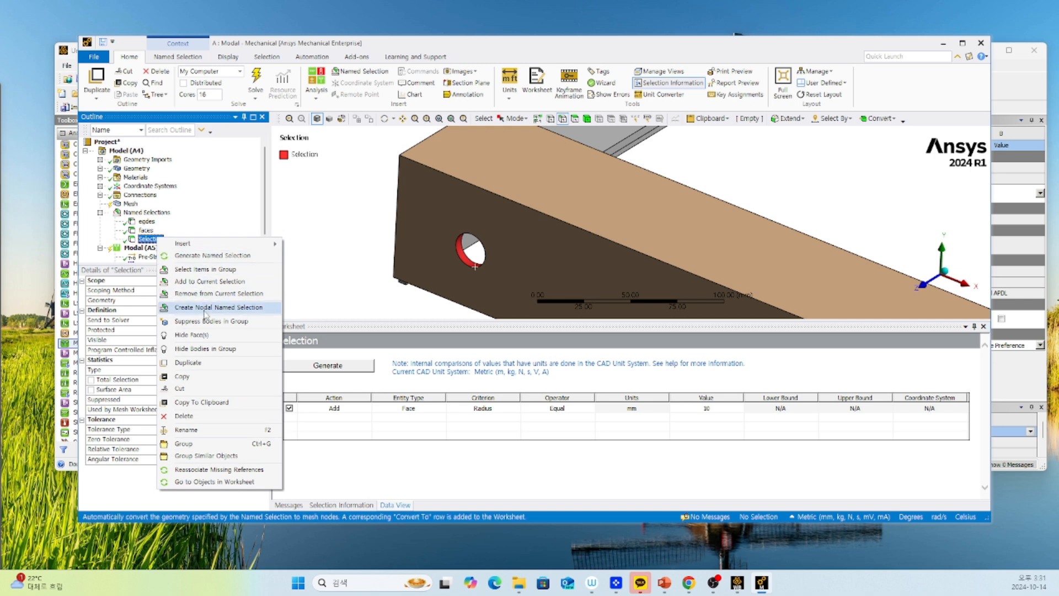
click(200, 432)
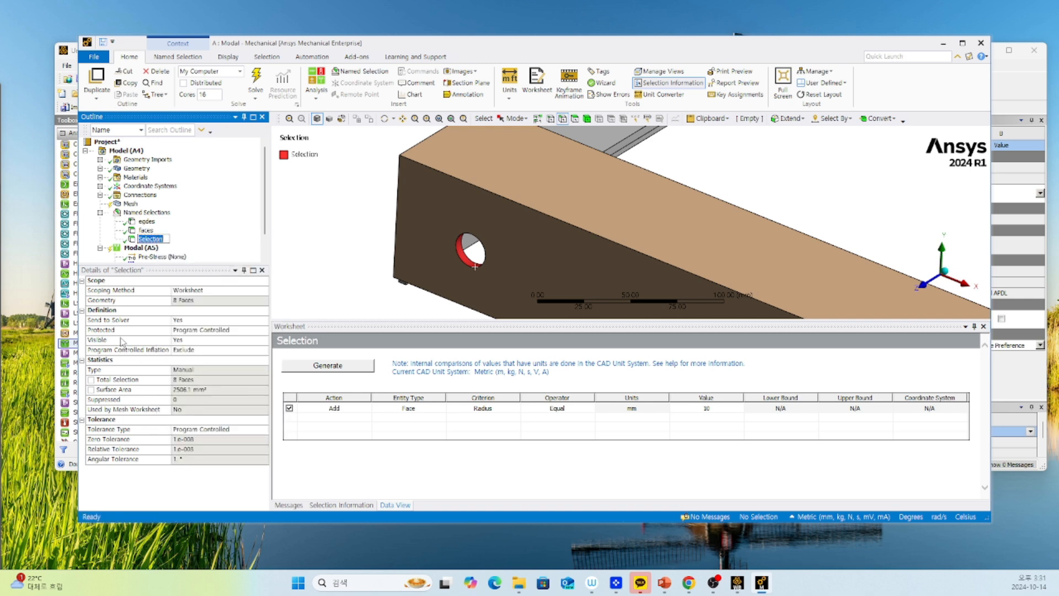
text(8holes)
key(Return)
Duplicate the "8holes" named selection and rename the copy as "4holes".
right_click(151, 241)
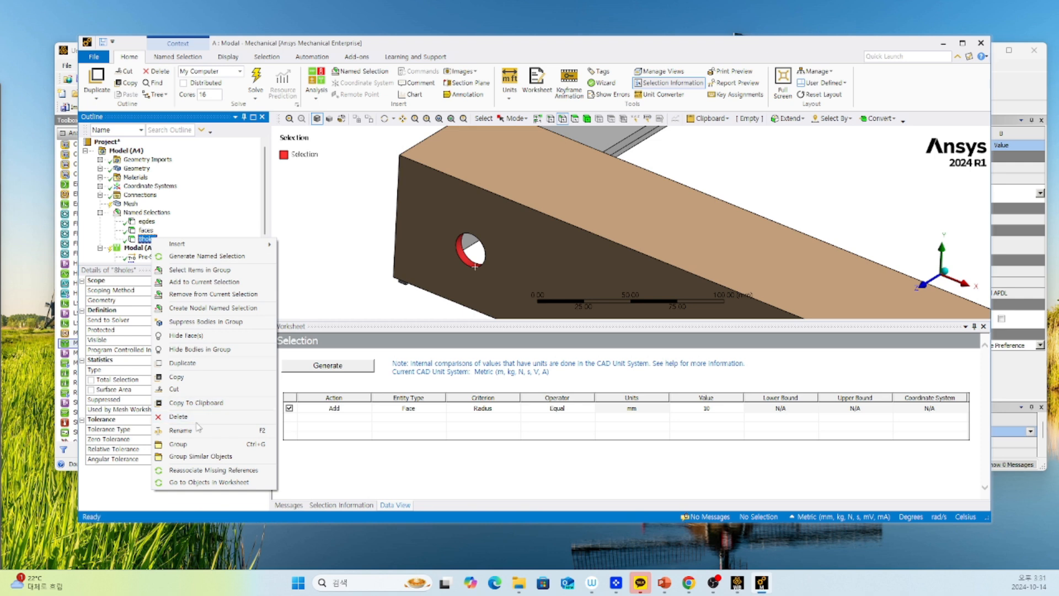
click(199, 365)
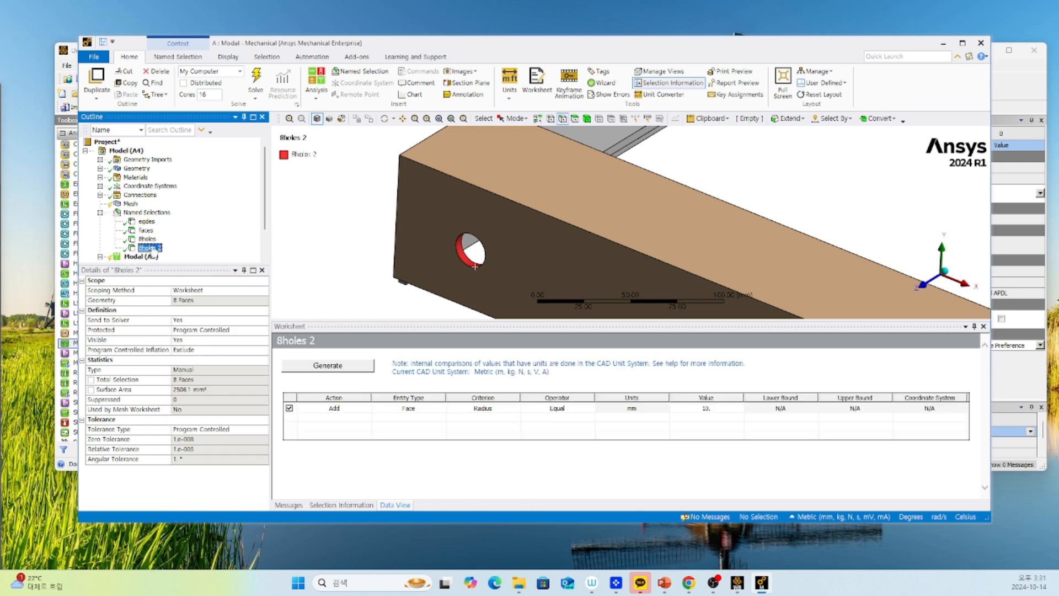
right_click(150, 248)
click(182, 437)
text(4)
key(Return)
Add a second Face row to the "4holes" worksheet and set its action to Remove.
right_click(343, 415)
click(356, 423)
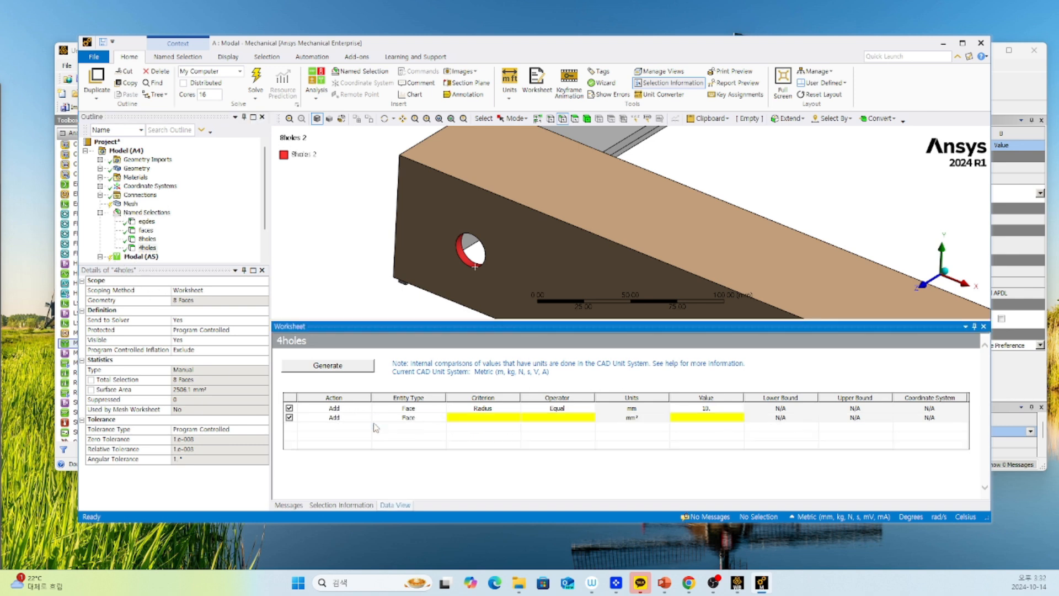
click(354, 419)
click(375, 419)
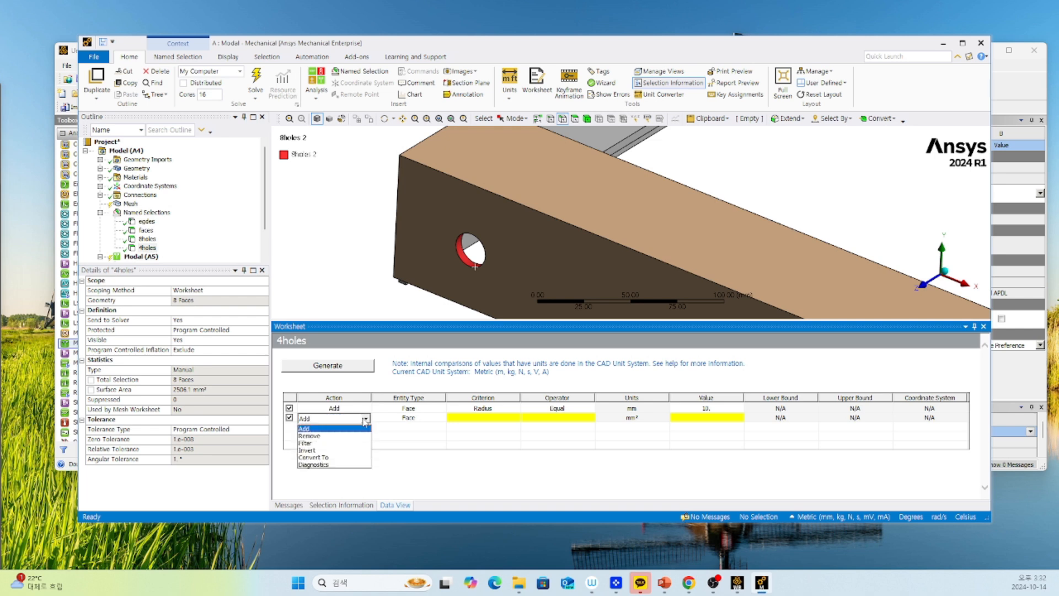
click(334, 435)
Examine the Global Coordinate System's origin and axes in relation to the frame's holes.
scroll(565, 288, down, 10)
mouse_move(564, 288)
ctrl+middle_down()
mouse_move(513, 310)
mouse_move(557, 298)
ctrl+middle_up()
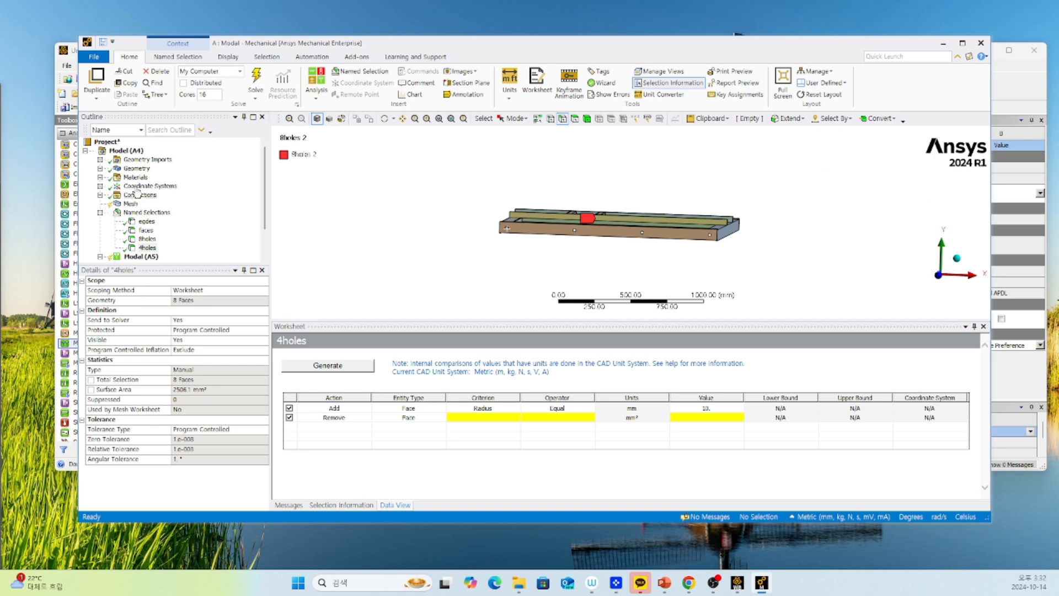
click(104, 188)
click(101, 186)
click(171, 194)
middle_drag(397, 230, 508, 226)
scroll(566, 265, up, 5)
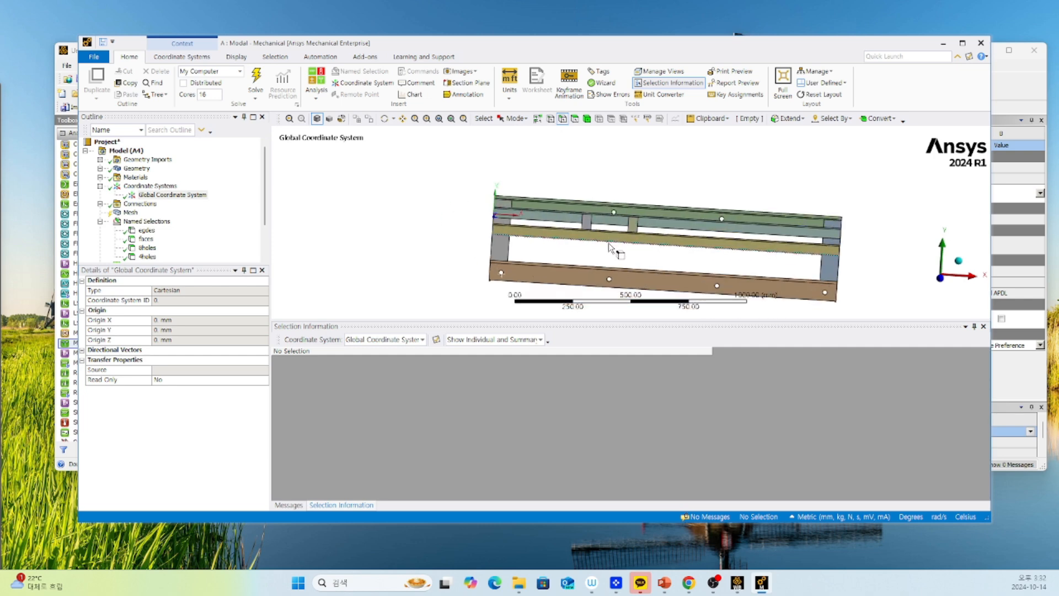
scroll(608, 243, down, 6)
ctrl+middle_drag(610, 242, 566, 294)
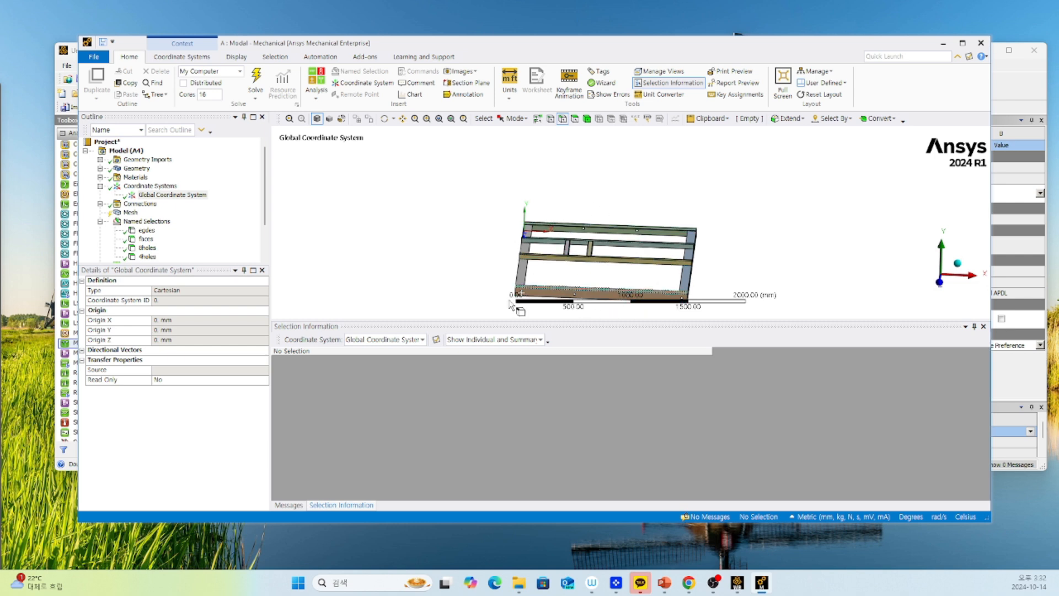
Set the Remove row of the "4holes" worksheet to the Location X criterion with the Range operator.
click(145, 221)
click(148, 257)
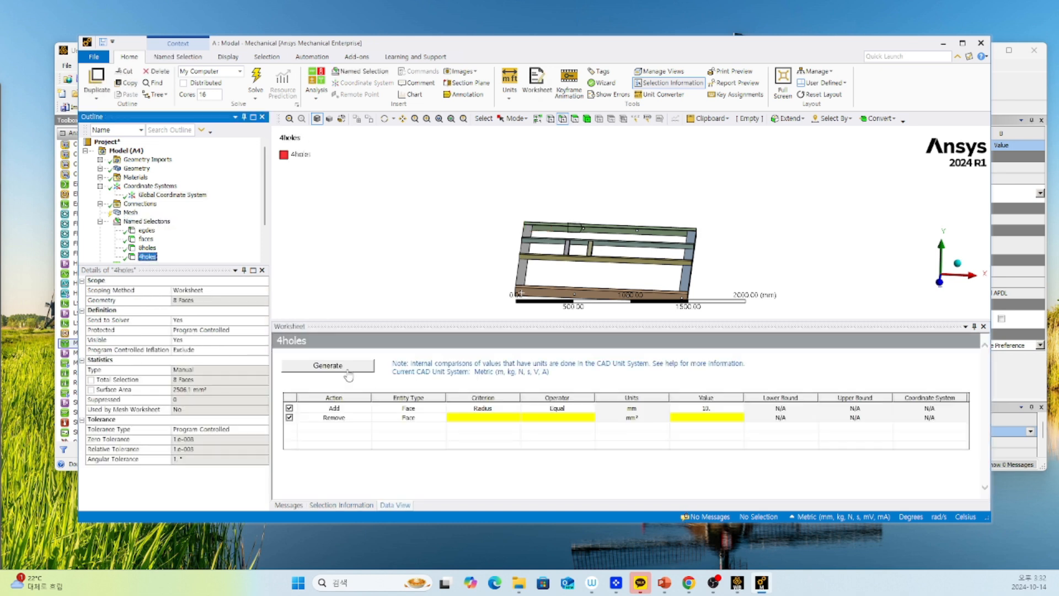
click(501, 419)
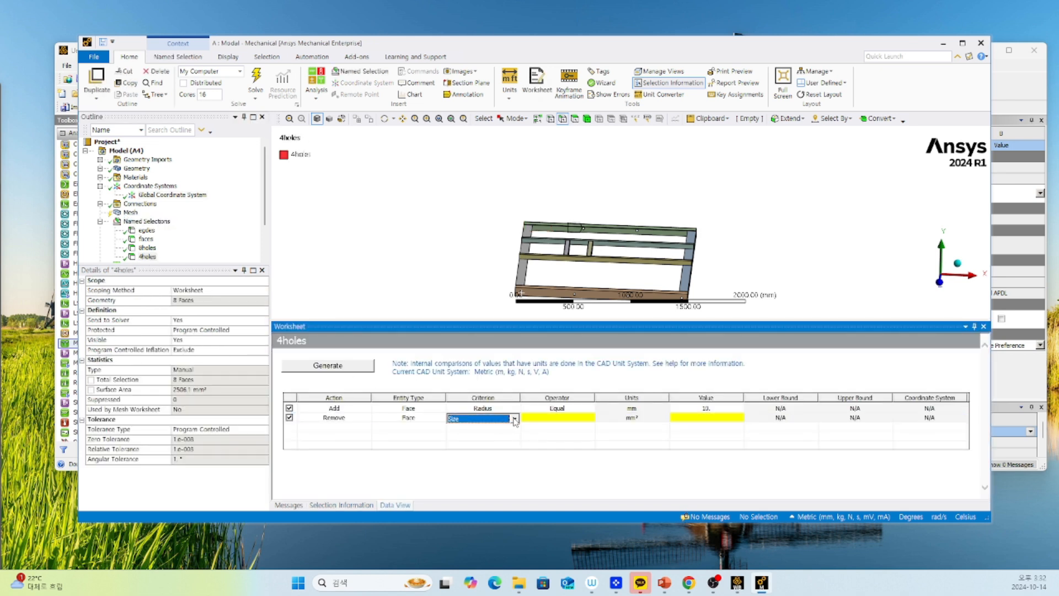
click(513, 419)
click(481, 448)
click(553, 420)
click(553, 419)
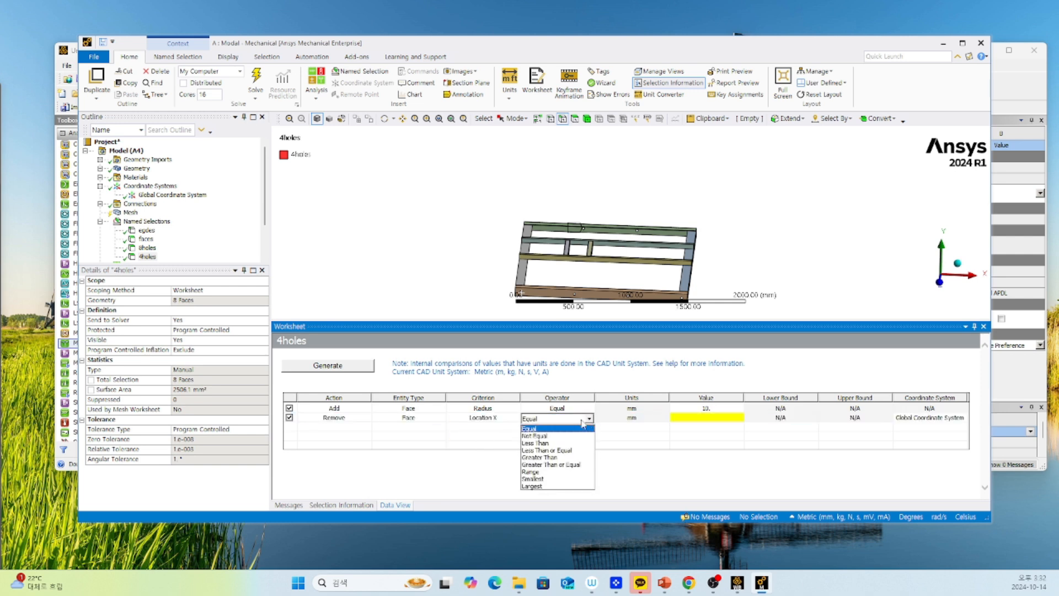
click(554, 473)
Set the Remove row's lower bound to 400 mm and upper bound to 1200 mm, and generate "4holes".
click(771, 419)
click(770, 419)
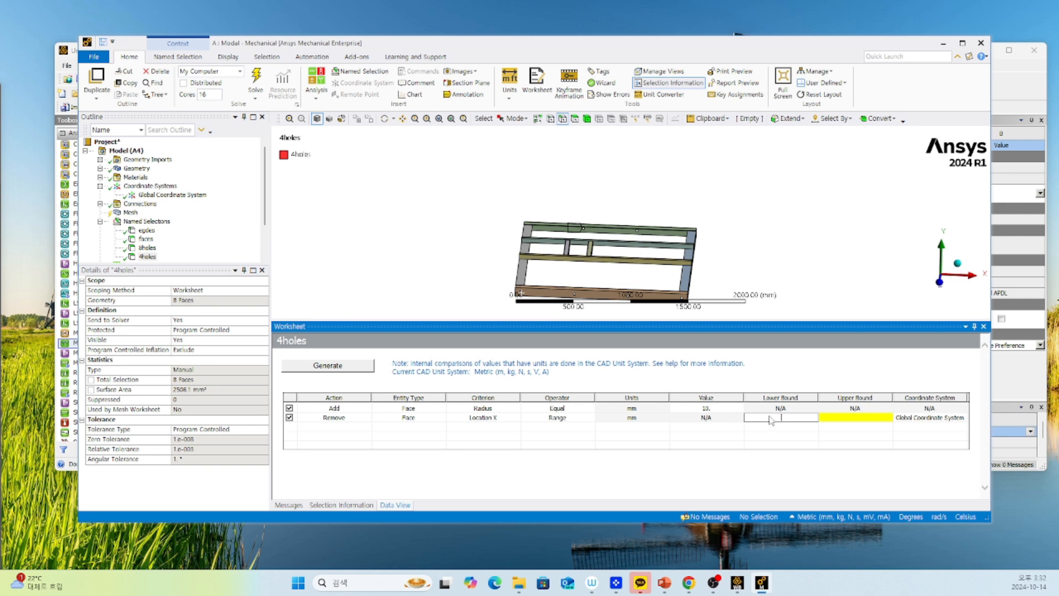
click(839, 418)
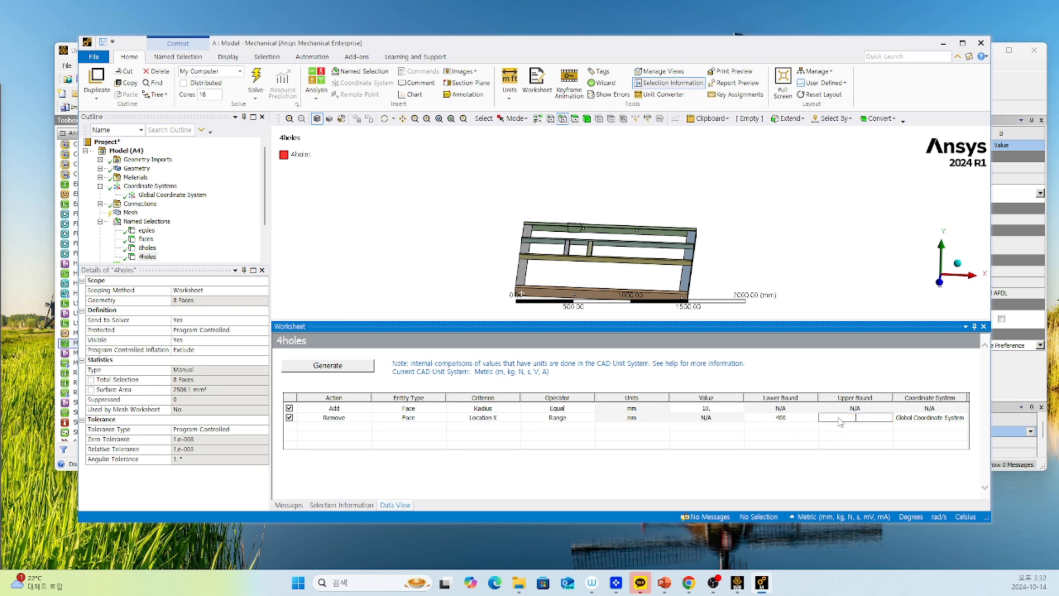
key(Return)
click(348, 367)
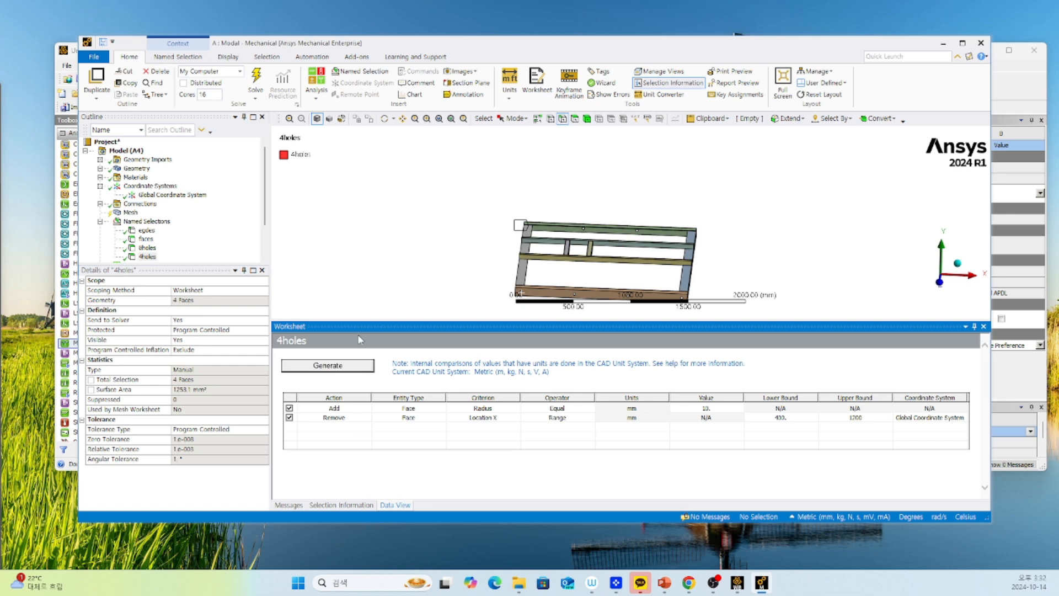
Examine which hole faces on the frame the "4holes" named selection includes.
scroll(193, 263, down, 2)
click(147, 212)
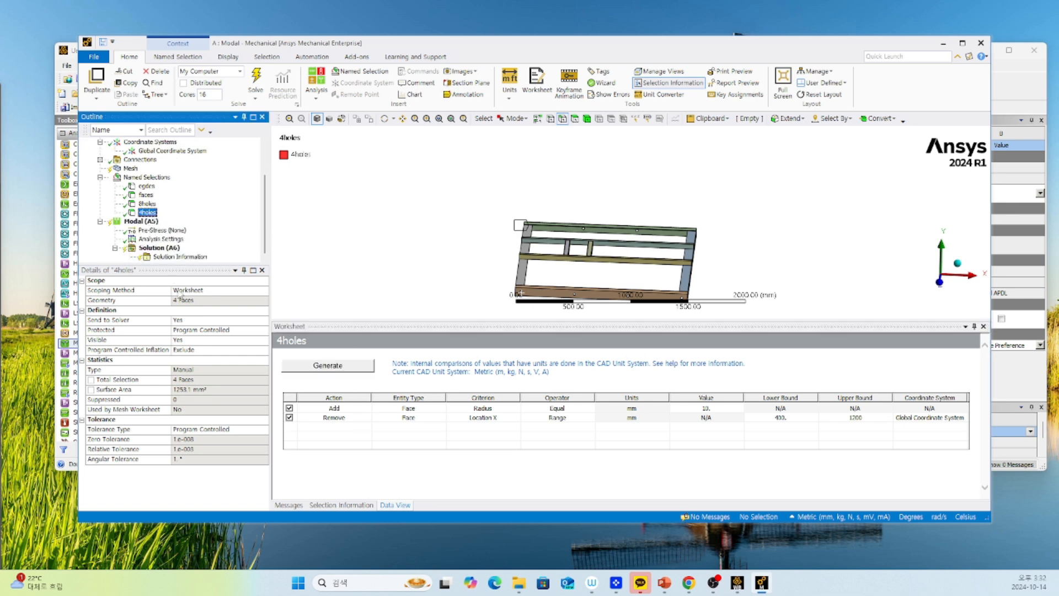
scroll(608, 274, down, 2)
middle_drag(609, 274, 604, 276)
right_drag(543, 253, 580, 293)
scroll(552, 215, up, 3)
scroll(598, 186, down, 3)
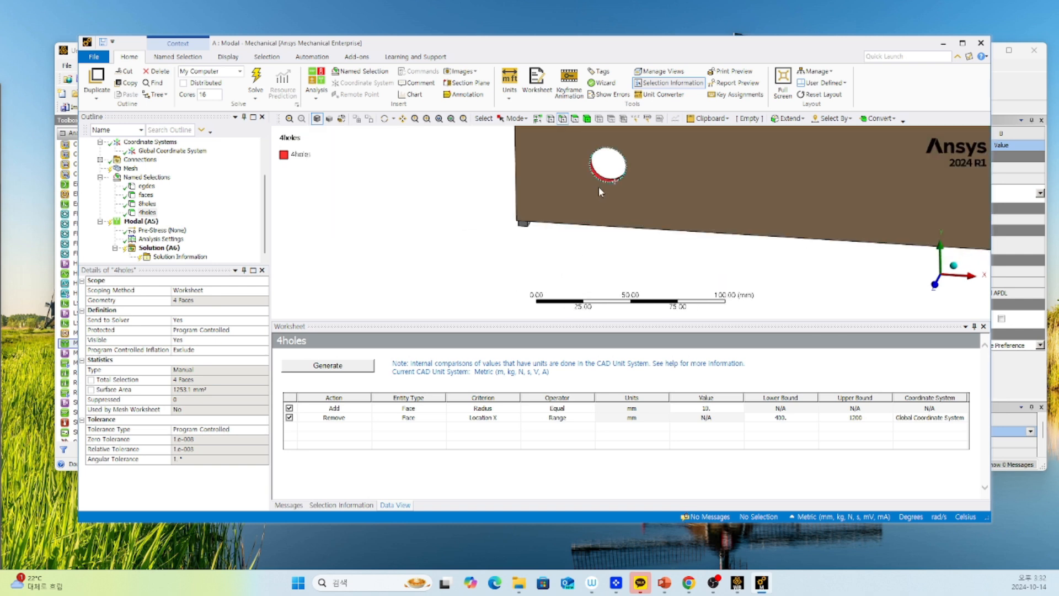
scroll(755, 242, down, 5)
right_drag(816, 220, 844, 252)
scroll(648, 236, down, 6)
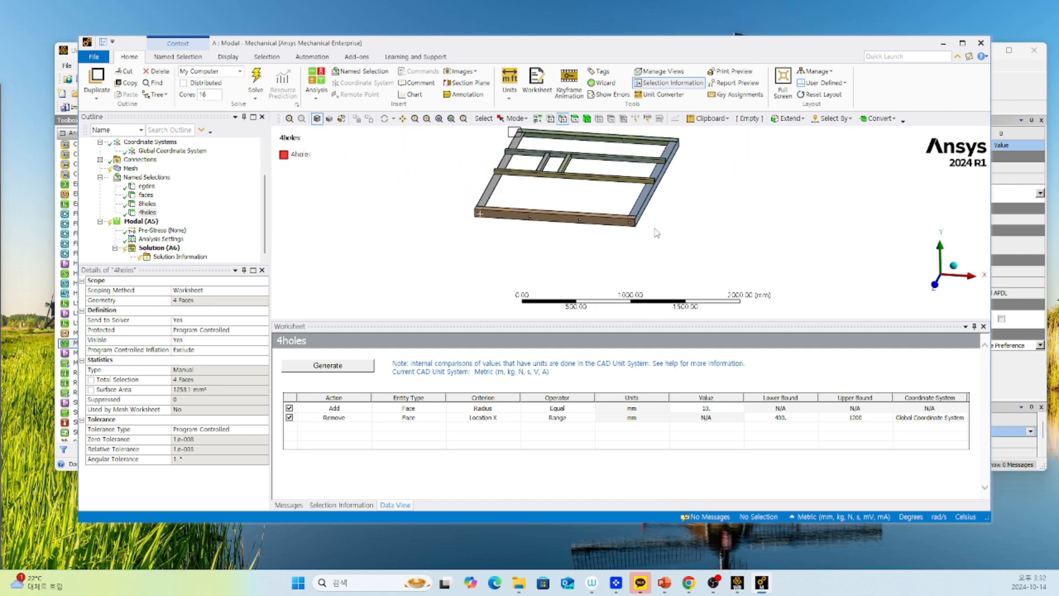
scroll(467, 247, up, 2)
Review the "4holes", "8holes" and other named selections one by one, and enlarge the graphics area.
click(146, 213)
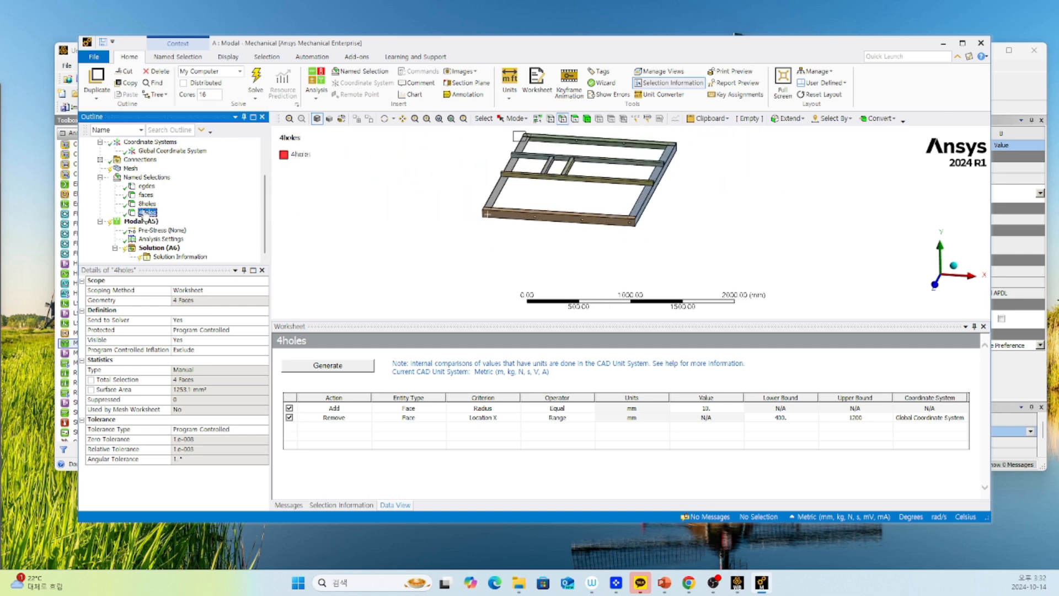
click(146, 204)
click(145, 195)
click(145, 187)
click(145, 178)
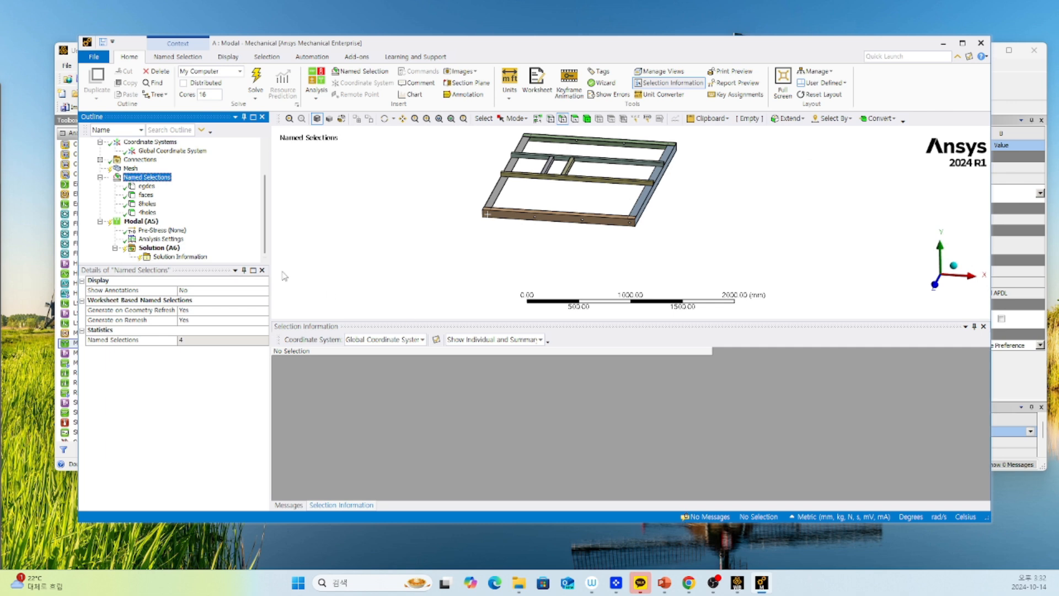
drag(407, 319, 406, 428)
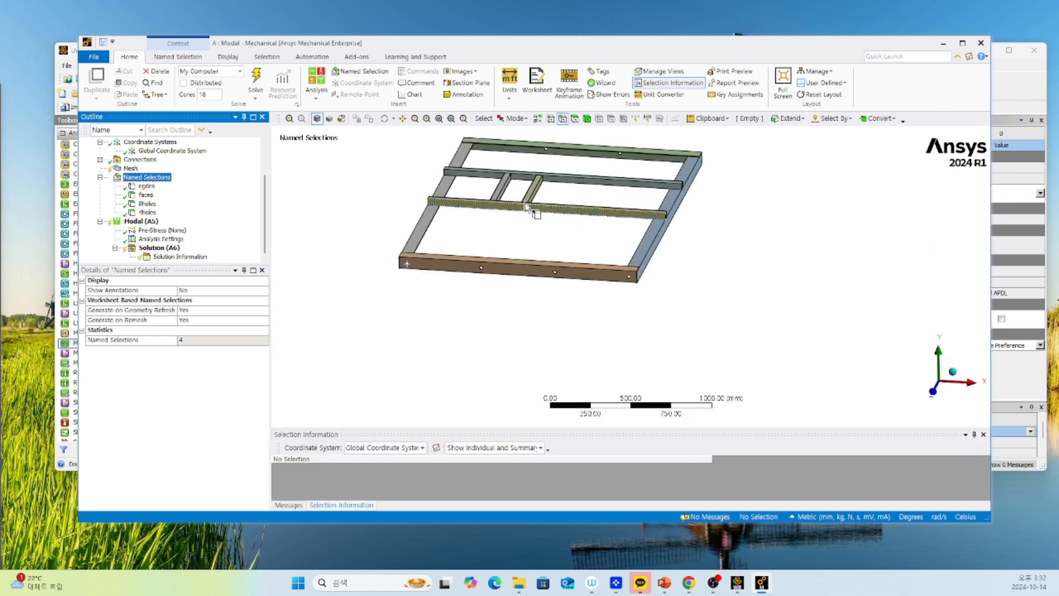
Insert a Sizing control under the mesh of the frame model.
scroll(525, 232, up, 3)
ctrl+middle_drag(371, 280, 417, 274)
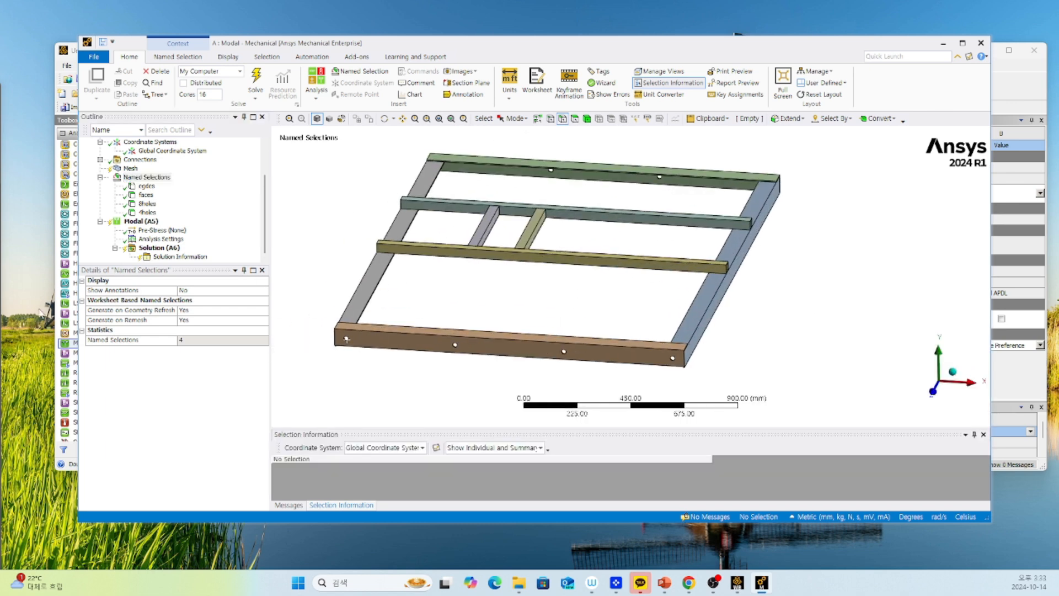
click(131, 168)
right_click(131, 168)
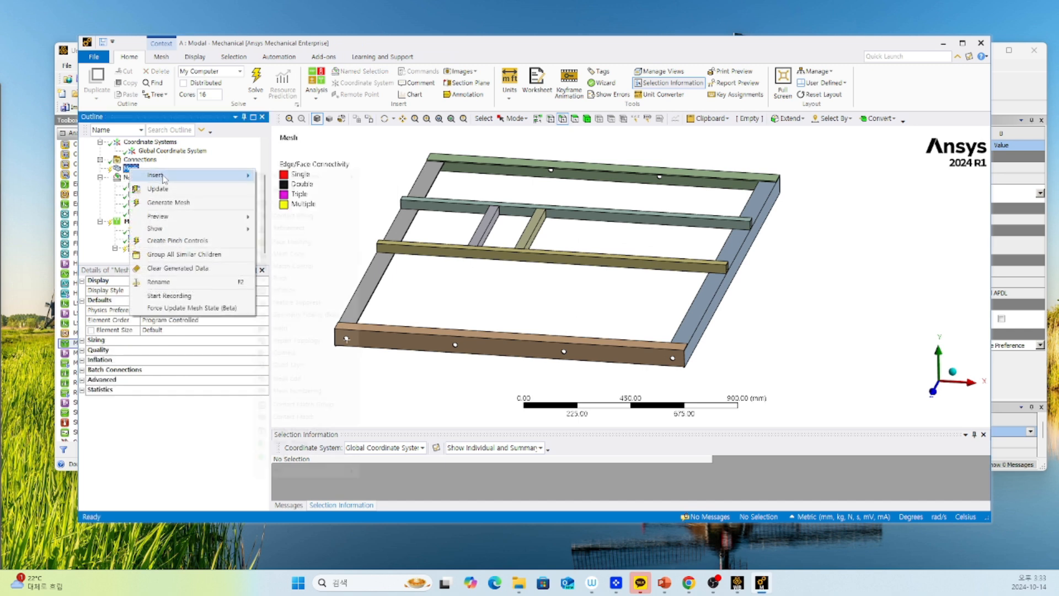
mouse_move(193, 175)
click(300, 207)
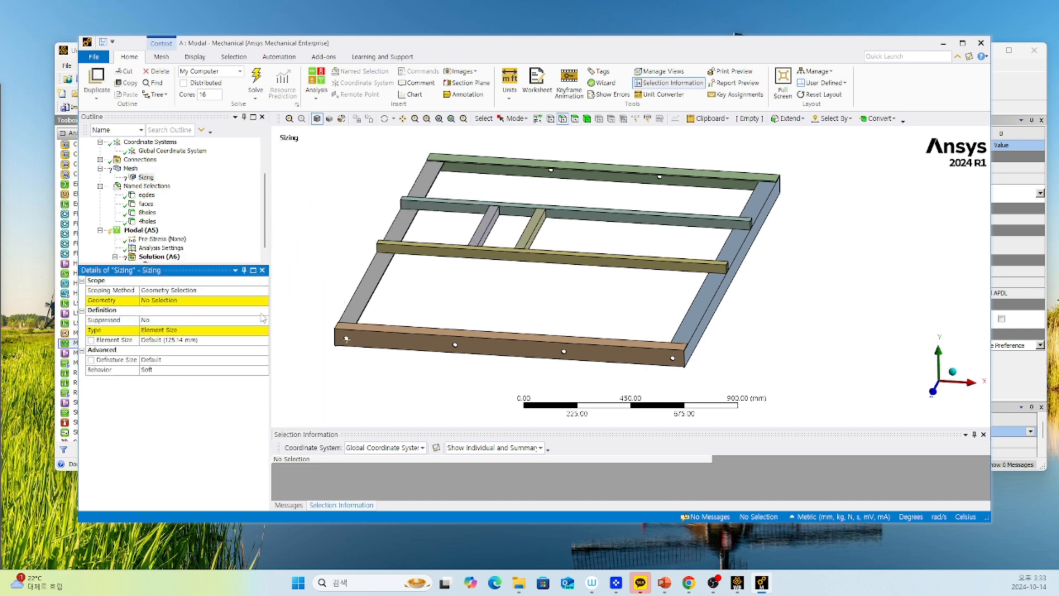
Scope the sizing control by named selection to "egdes".
click(171, 290)
click(171, 291)
click(165, 307)
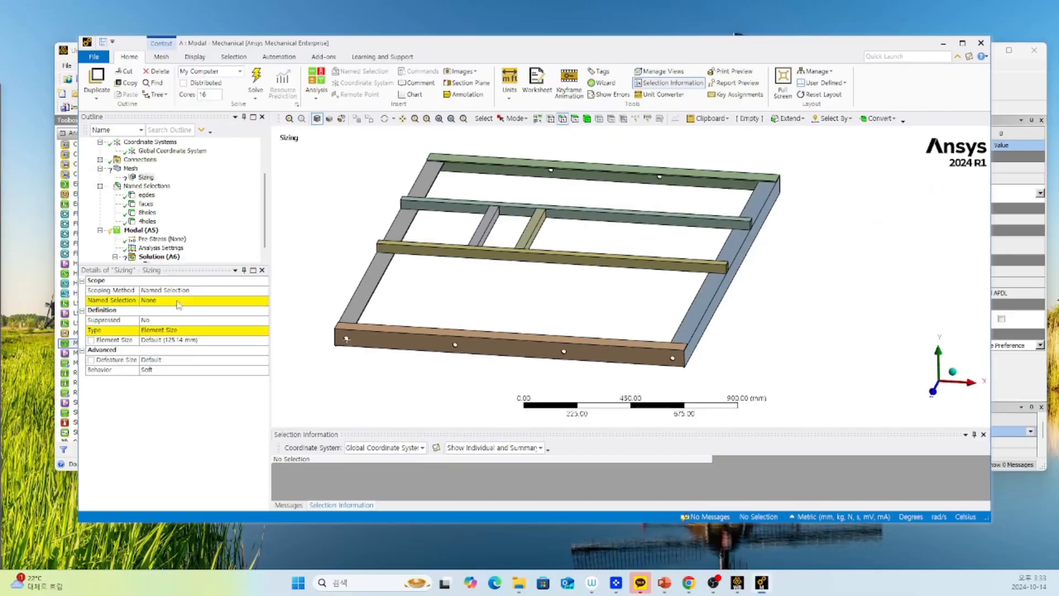
click(210, 312)
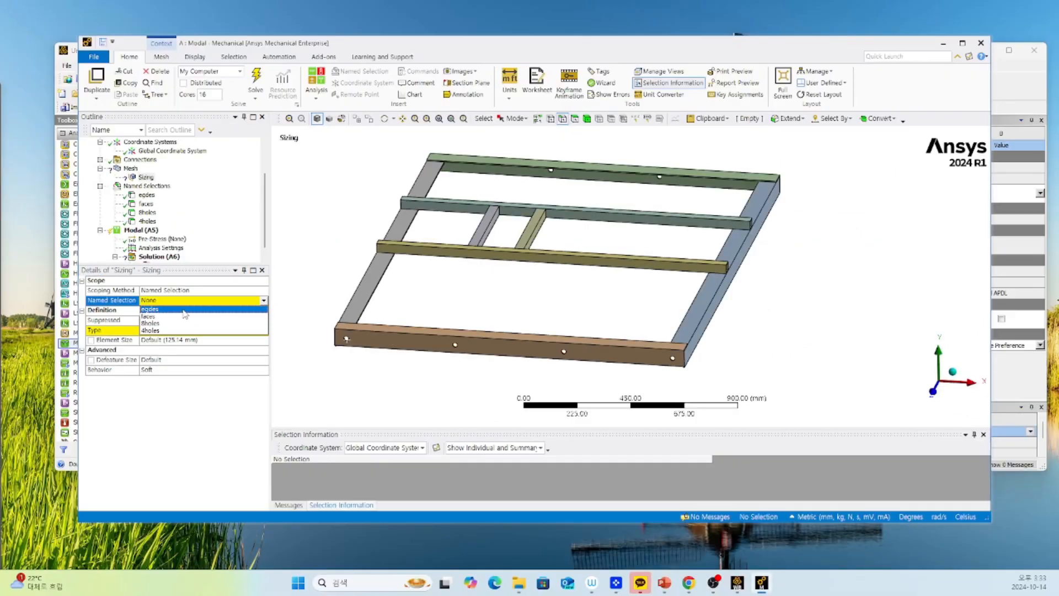
click(185, 310)
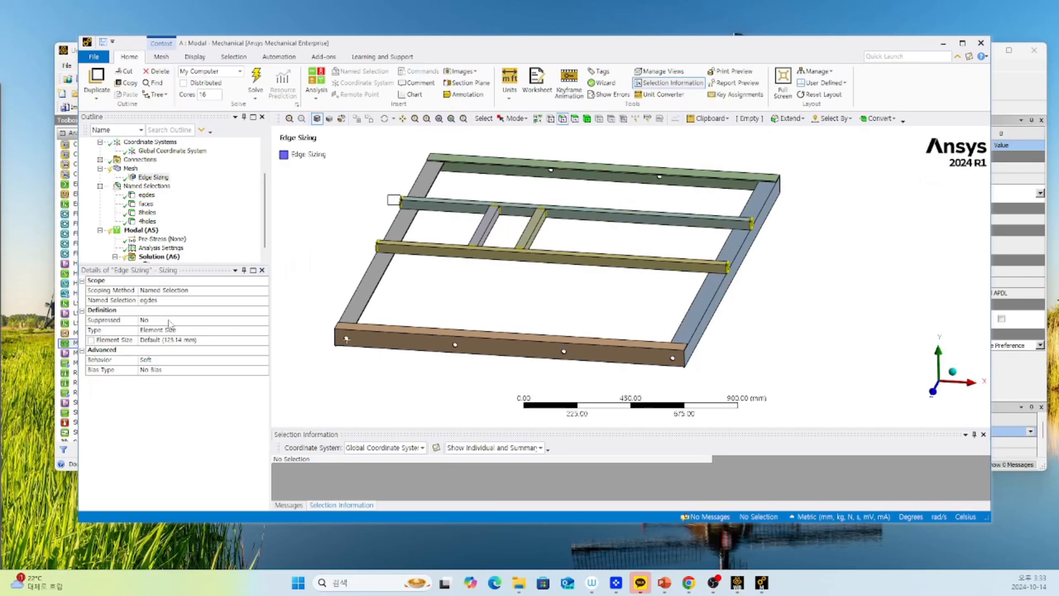
Set the edge sizing's type to Number of Divisions.
click(186, 356)
click(264, 330)
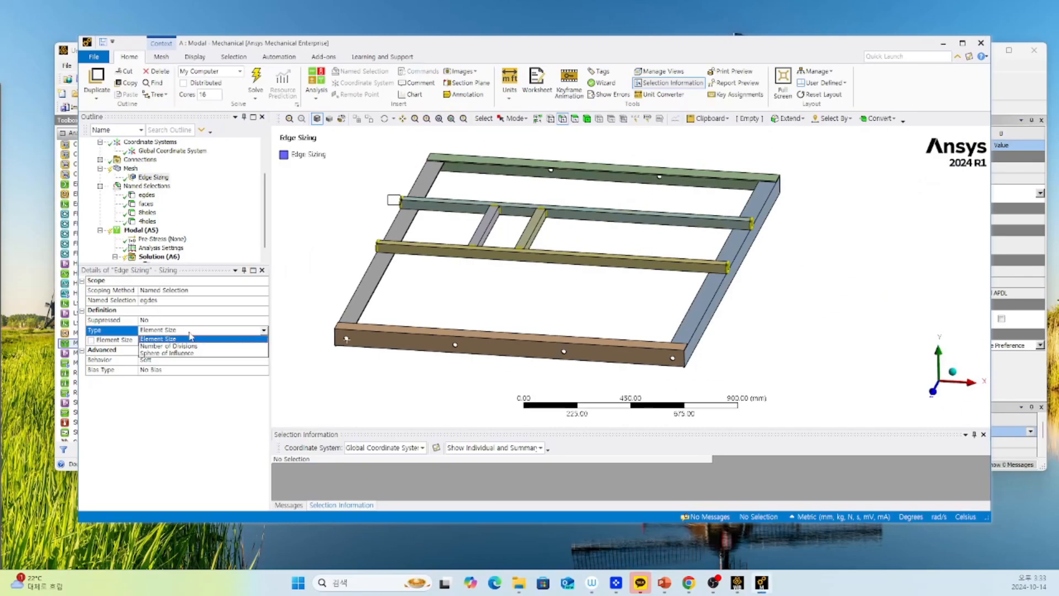
click(177, 347)
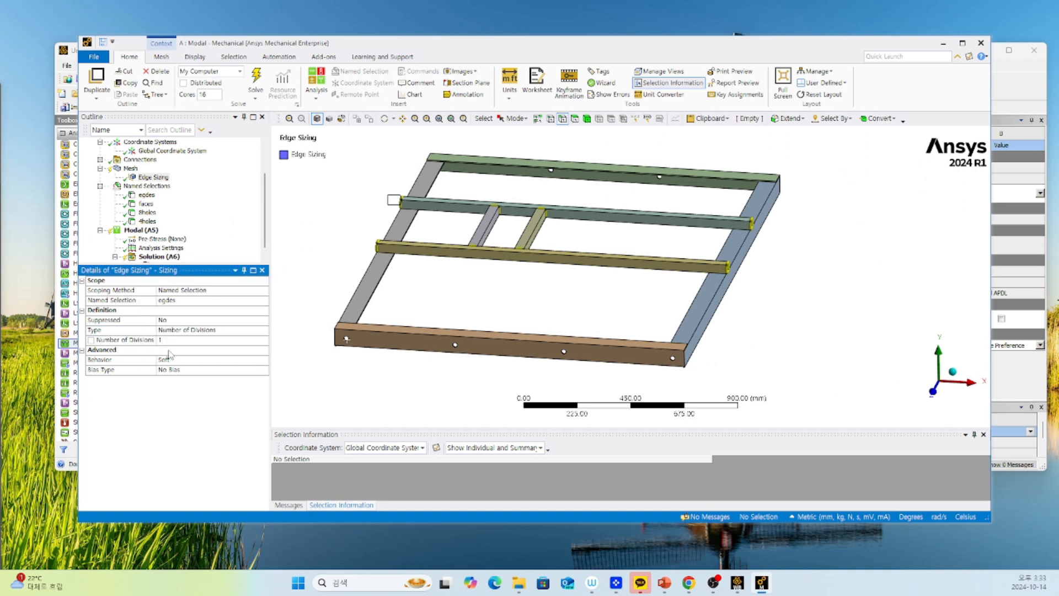
click(168, 355)
click(377, 250)
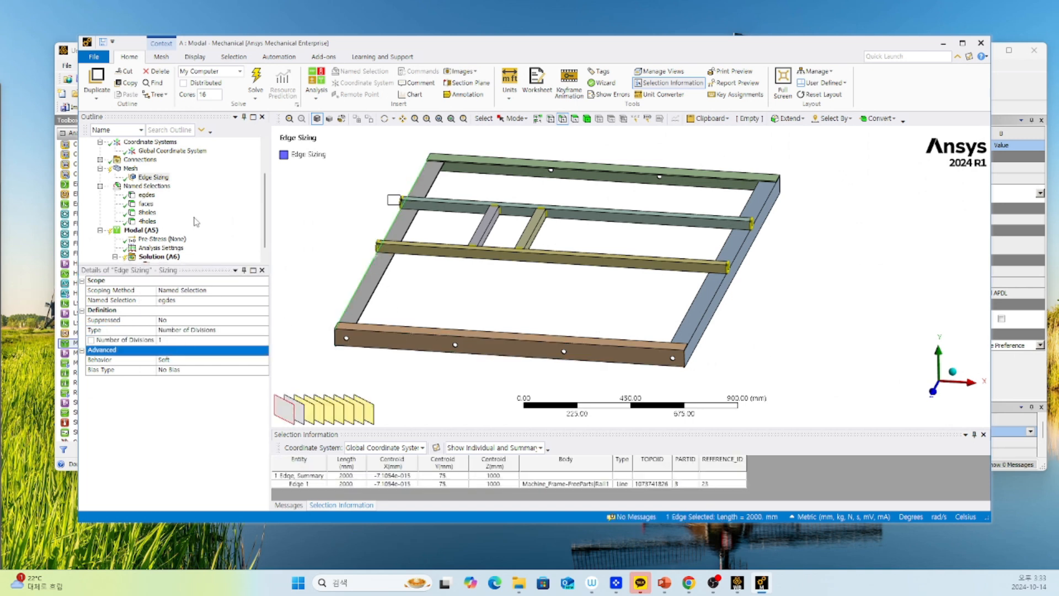
Check the "faces" named selection and insert a Face Meshing control under the mesh.
click(146, 203)
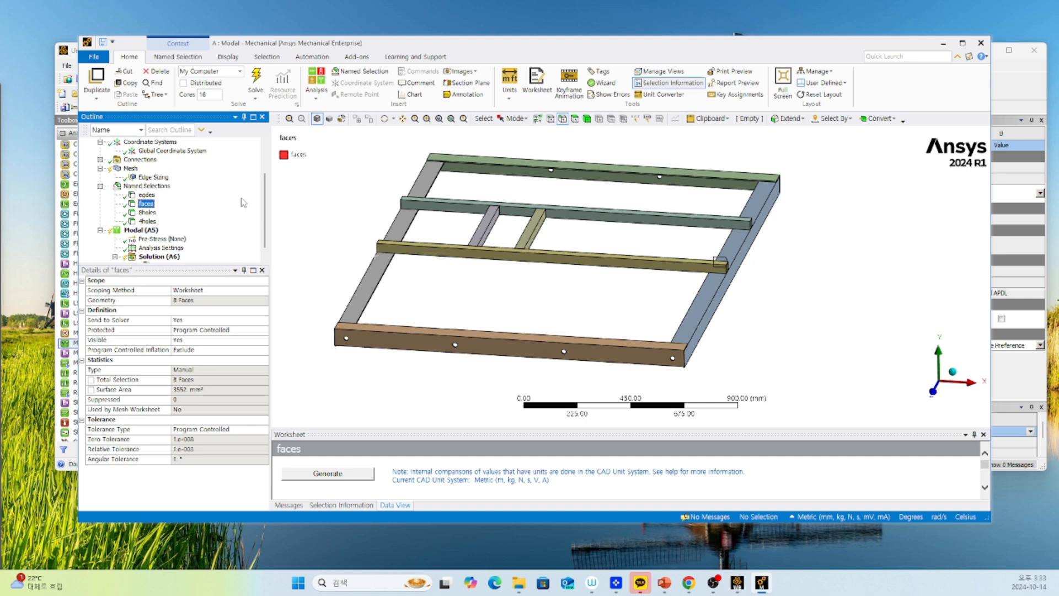
click(145, 187)
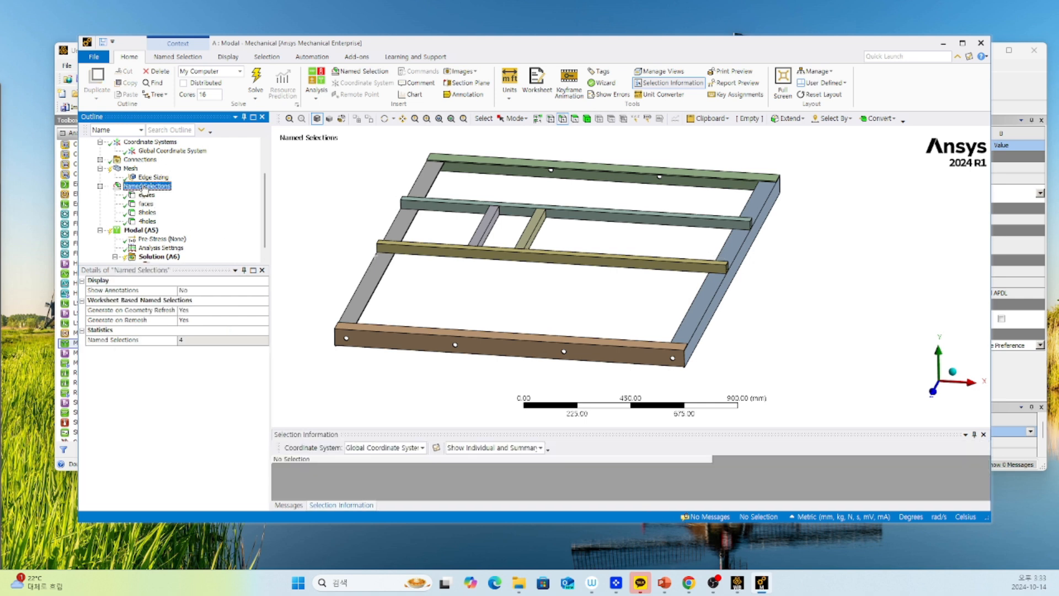
right_click(145, 187)
right_click(133, 169)
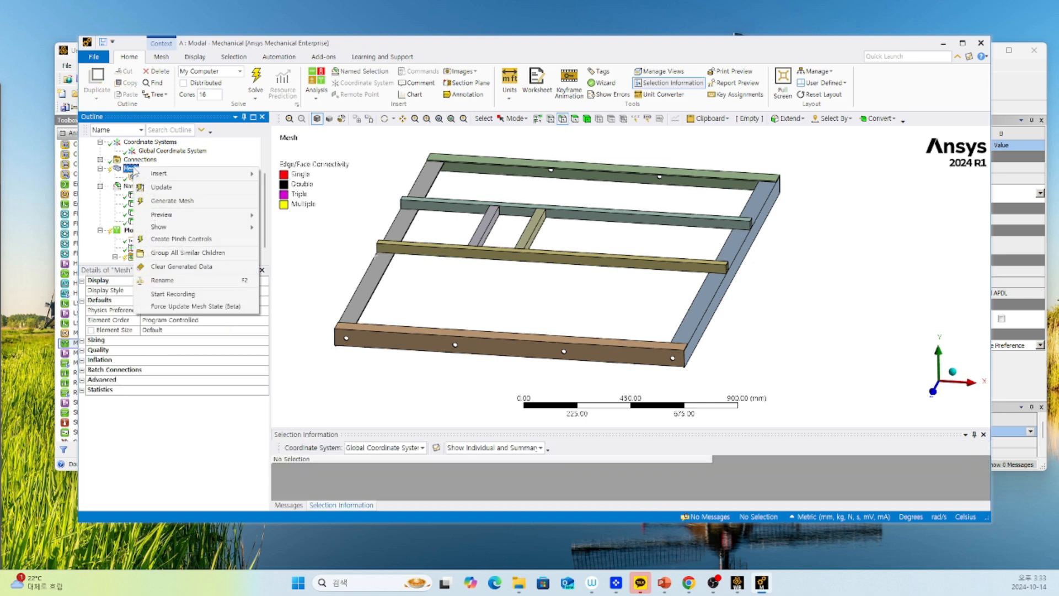
mouse_move(165, 173)
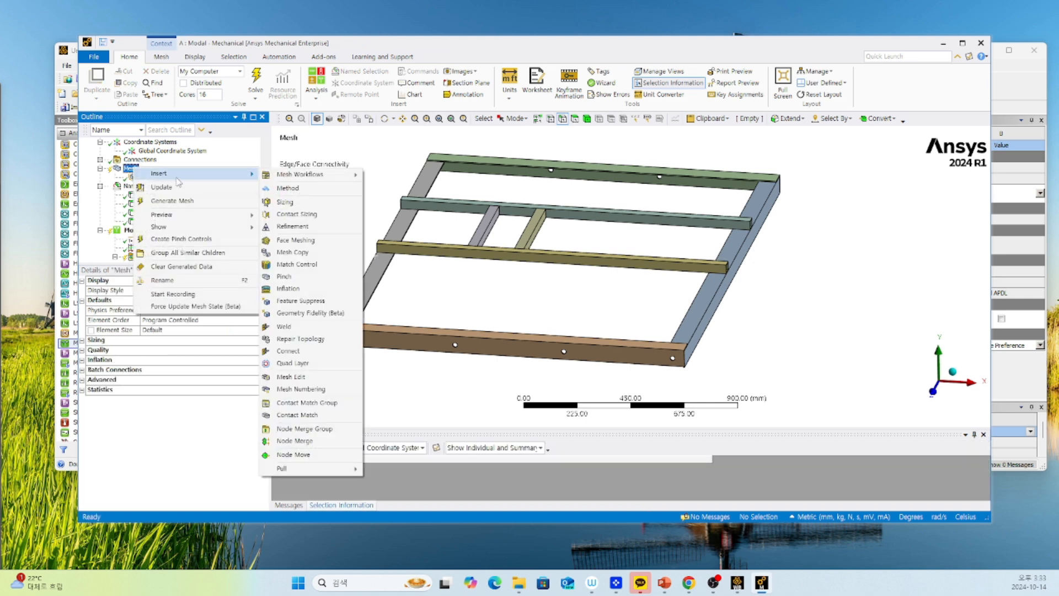
click(295, 239)
Scope the face meshing control by named selection to "faces".
click(233, 291)
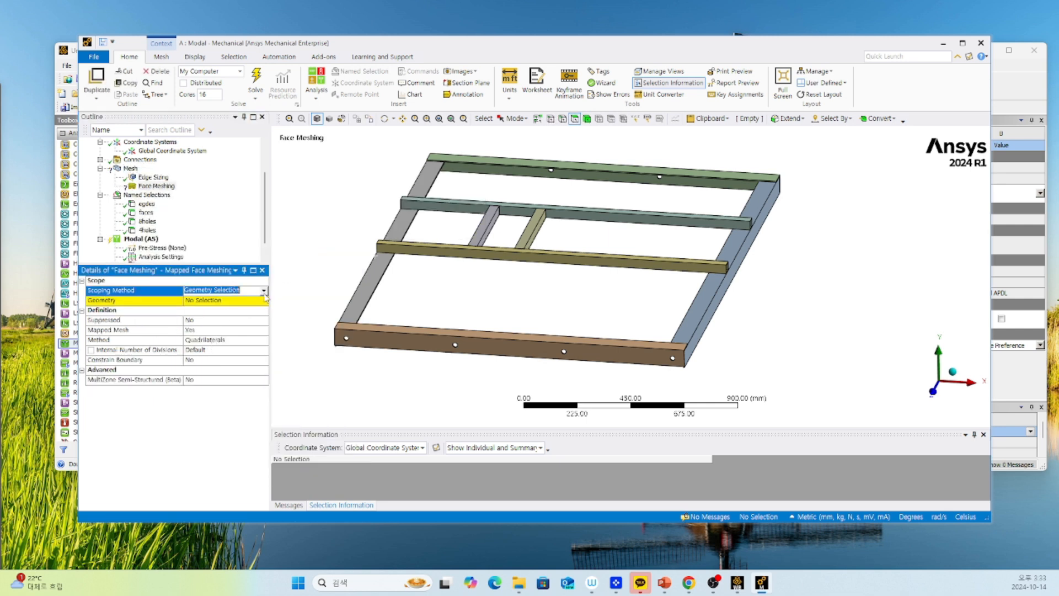
click(236, 291)
click(231, 307)
click(251, 301)
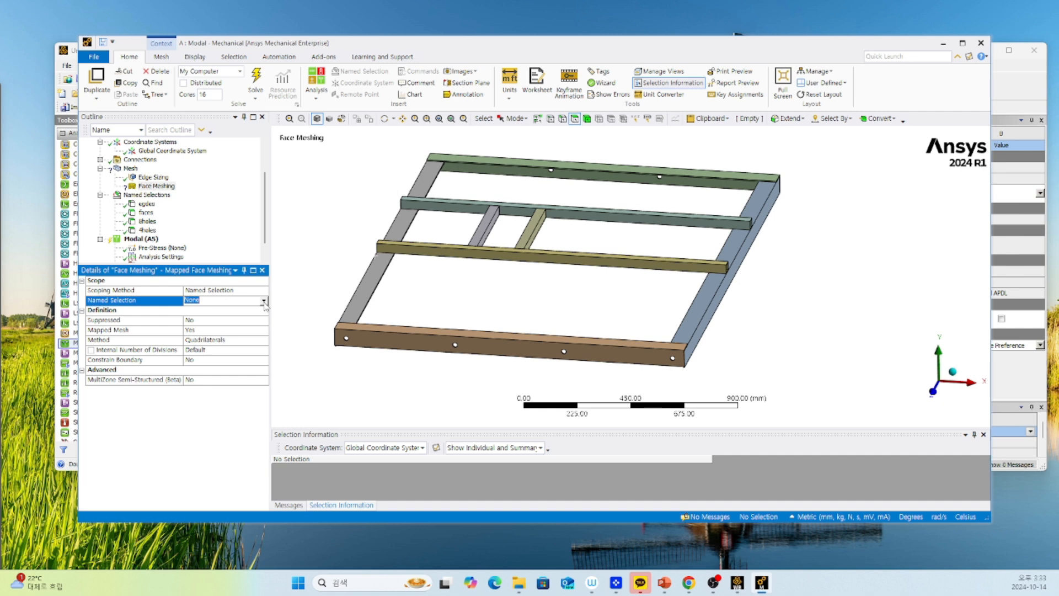
click(264, 300)
click(211, 310)
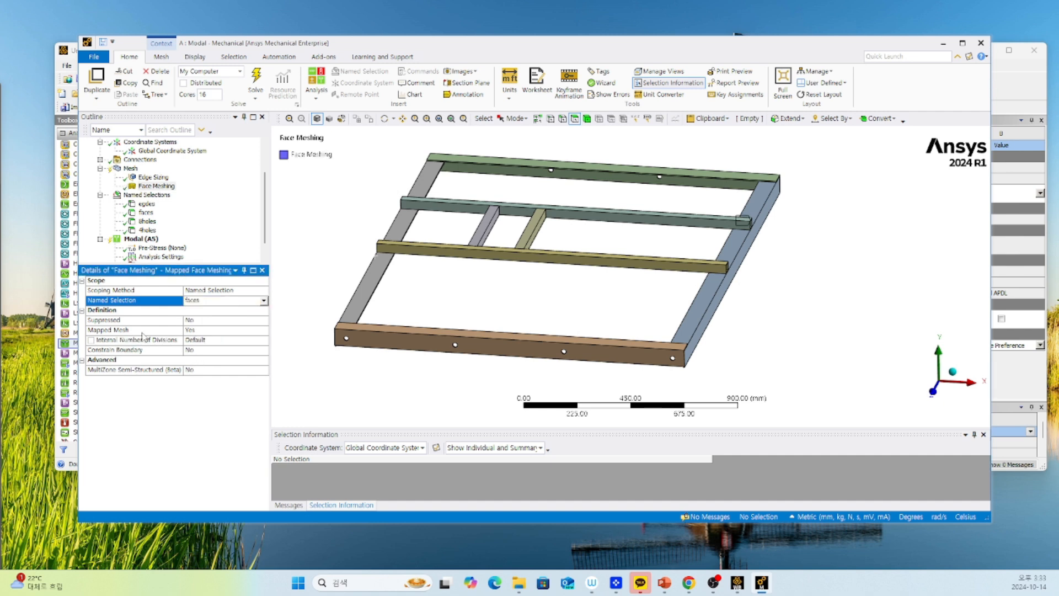
Set the face meshing's internal number of divisions to 1.
click(199, 341)
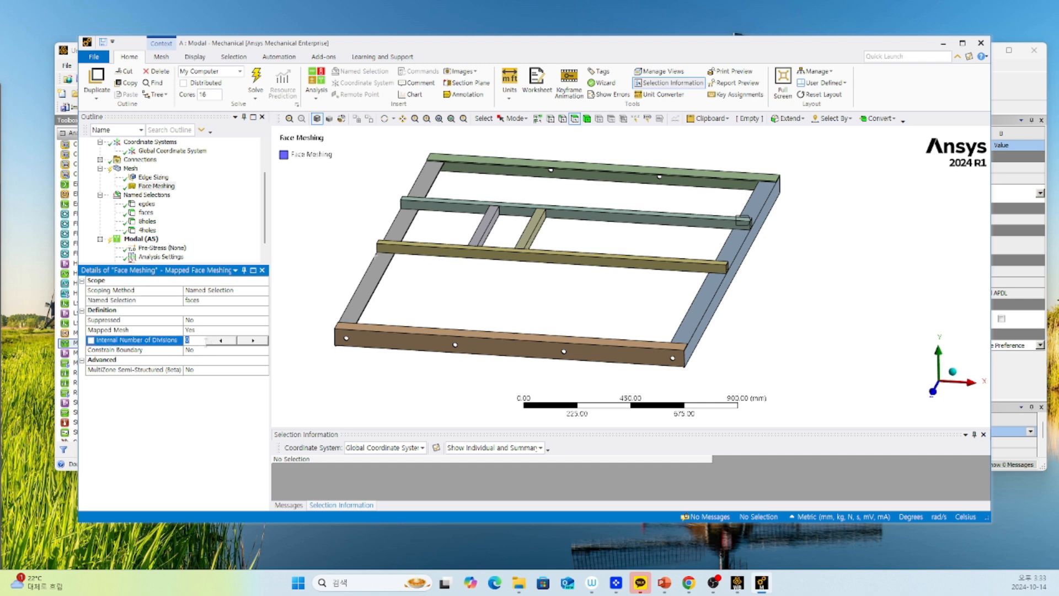
text(1)
key(Return)
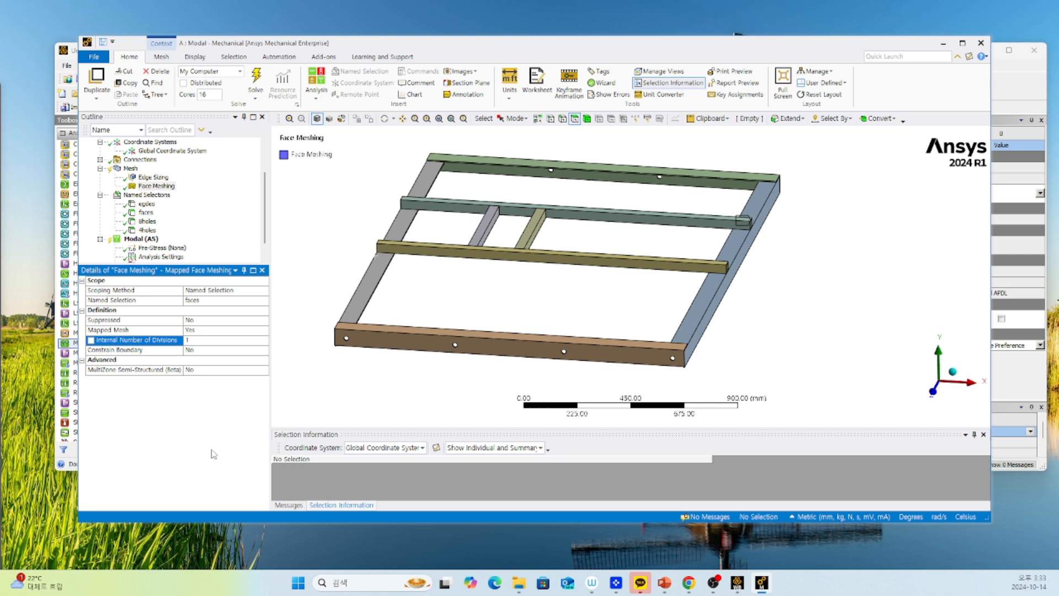
Set the global mesh element size to 30 mm and update the mesh.
click(131, 168)
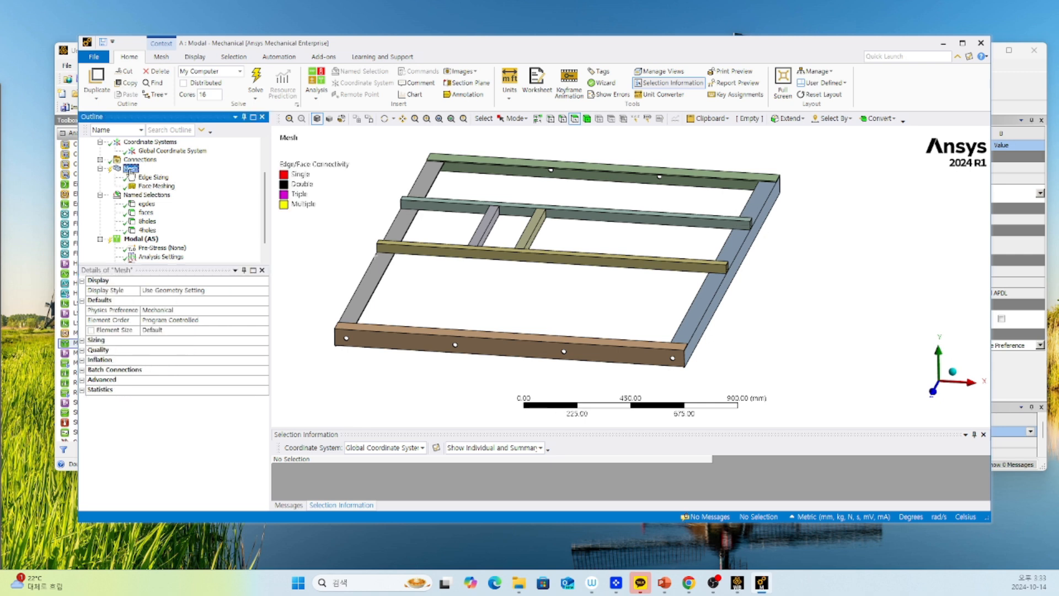
click(172, 330)
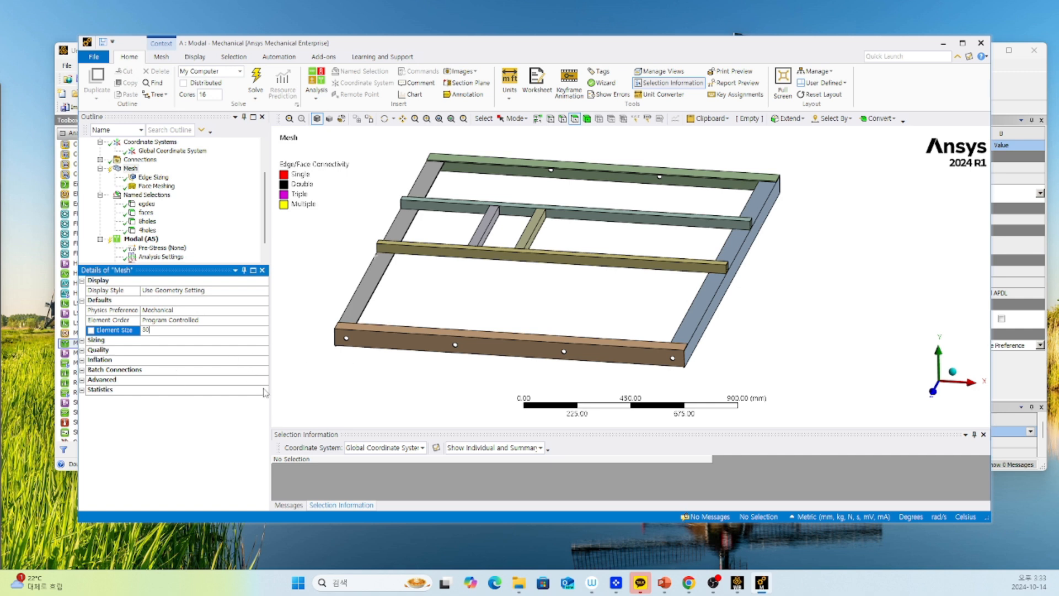
right_click(133, 168)
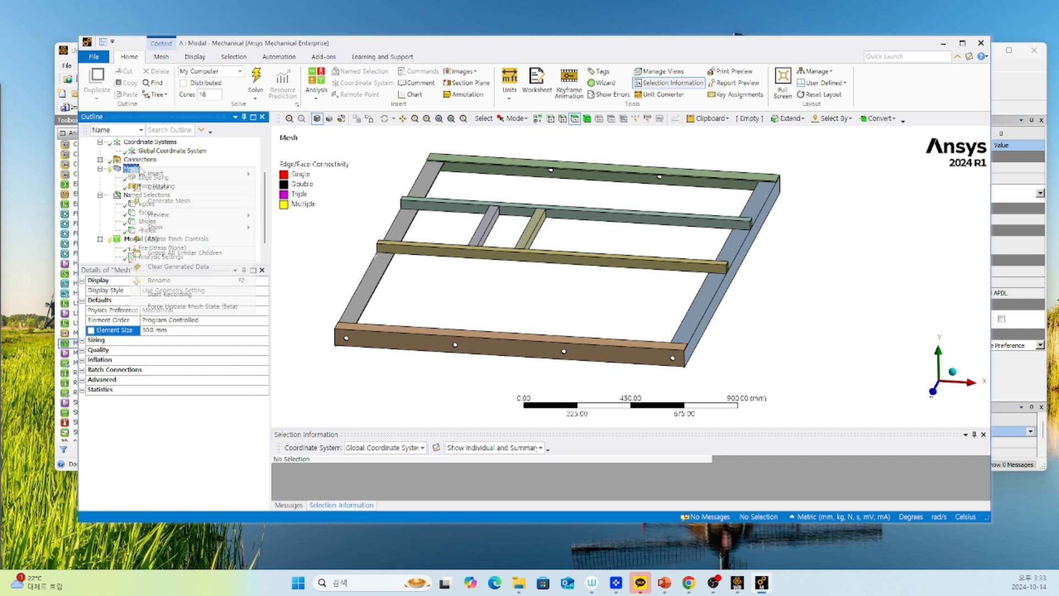
click(157, 187)
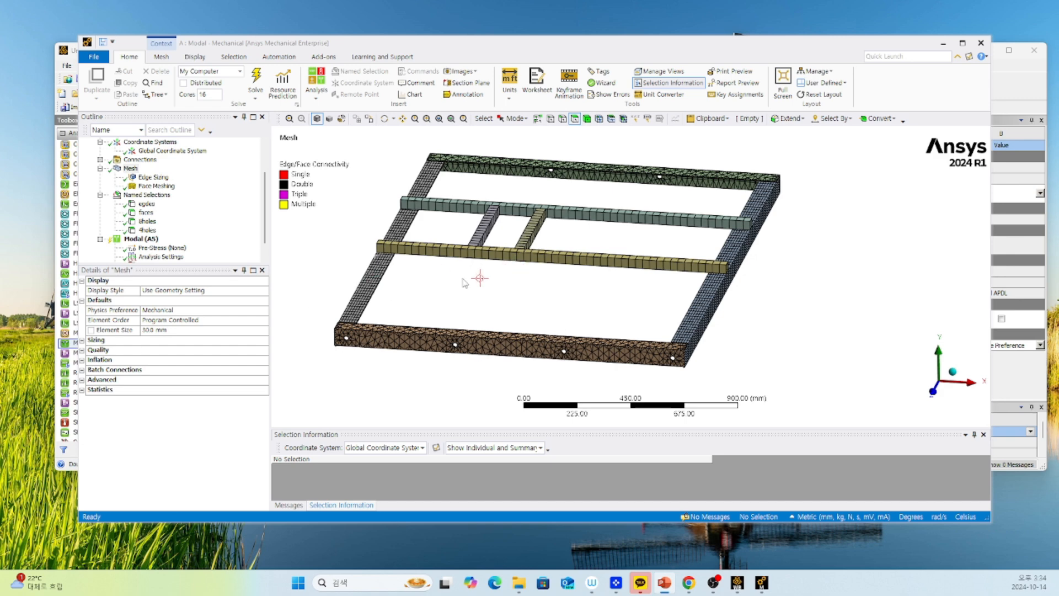
Inspect the mesh at the hollow crossbar's end and insert a Fixed Support into the modal analysis.
middle_drag(583, 289, 633, 314)
ctrl+middle_drag(591, 373, 527, 216)
scroll(676, 292, up, 5)
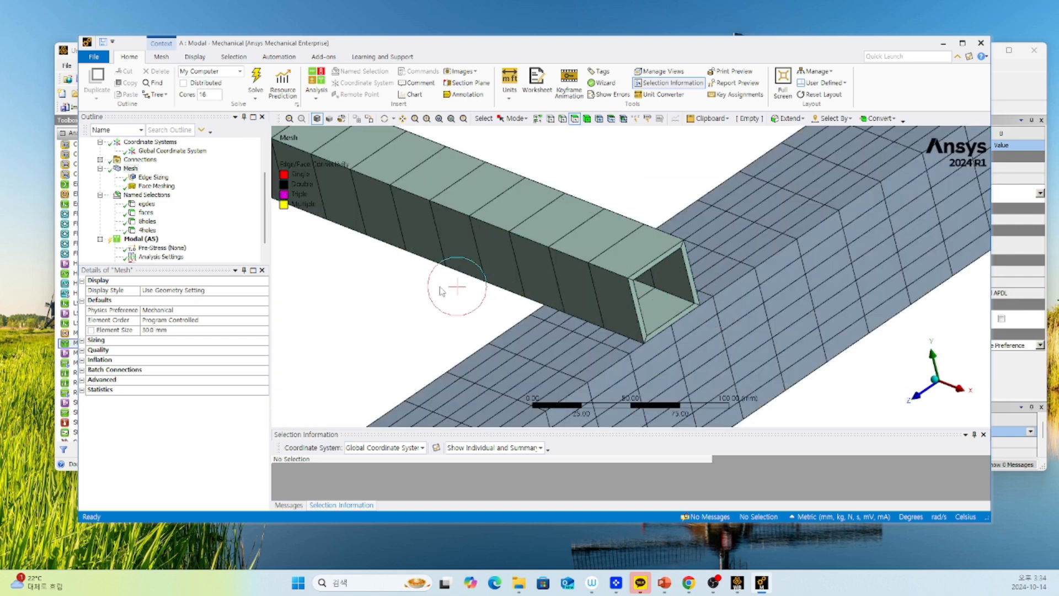
scroll(466, 295, down, 5)
scroll(466, 297, down, 3)
click(140, 240)
right_click(141, 243)
mouse_move(259, 245)
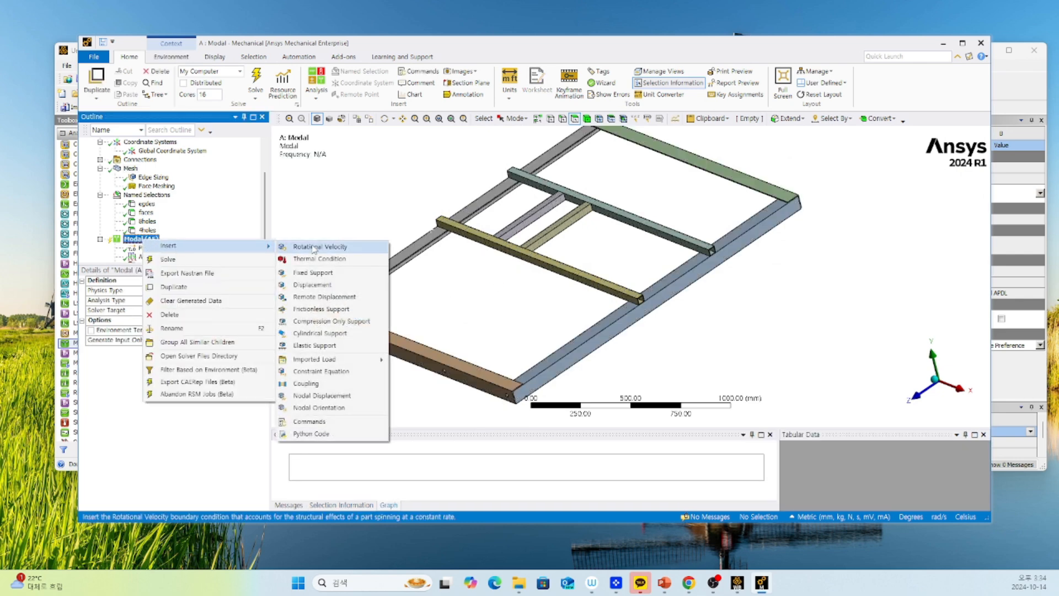
click(313, 272)
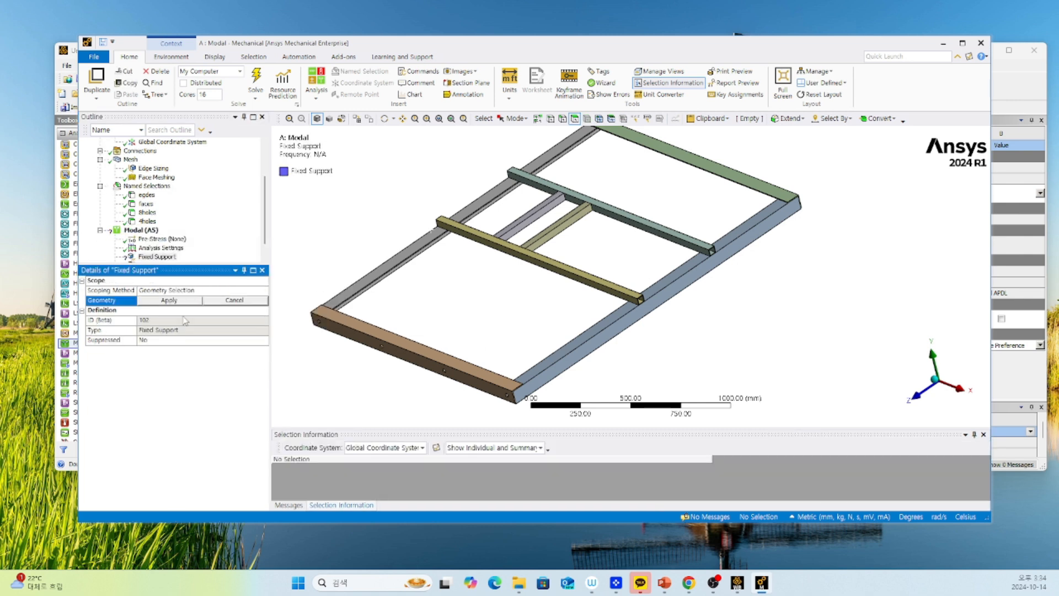
Scope the fixed support by named selection to "8holes".
click(213, 290)
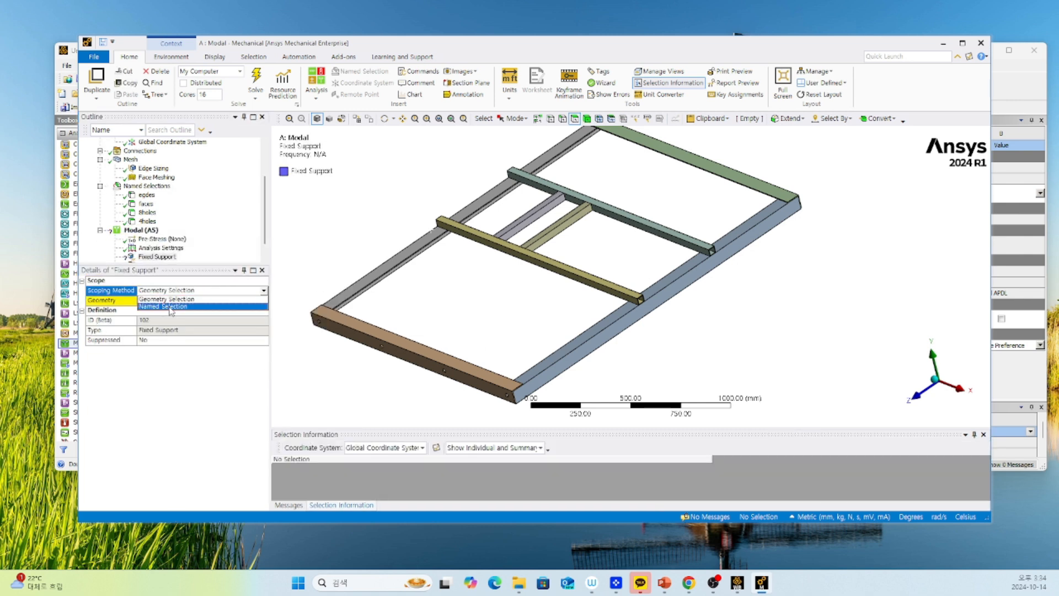
click(170, 306)
click(215, 304)
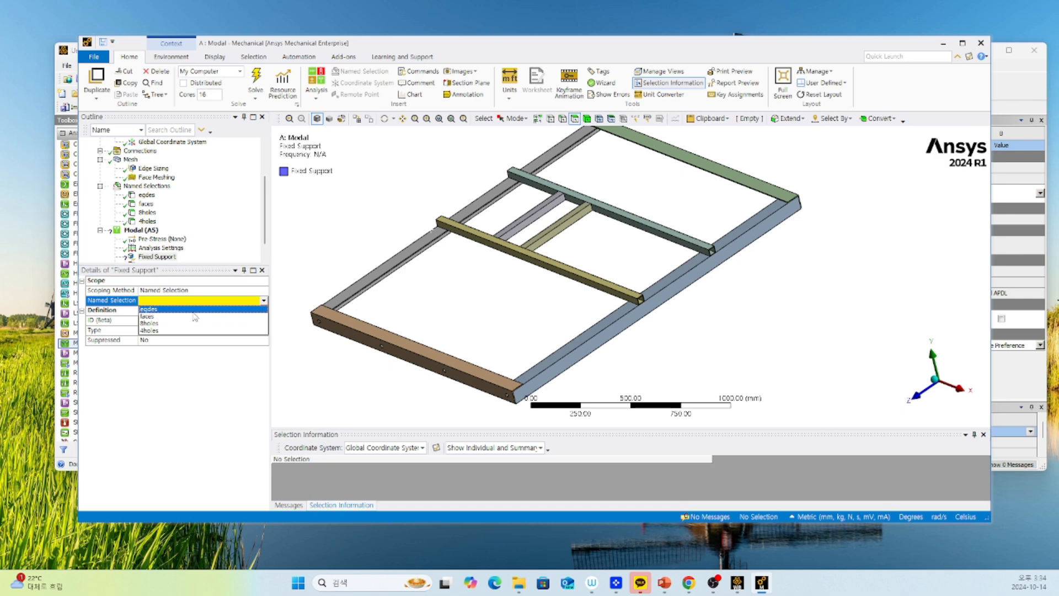
click(177, 325)
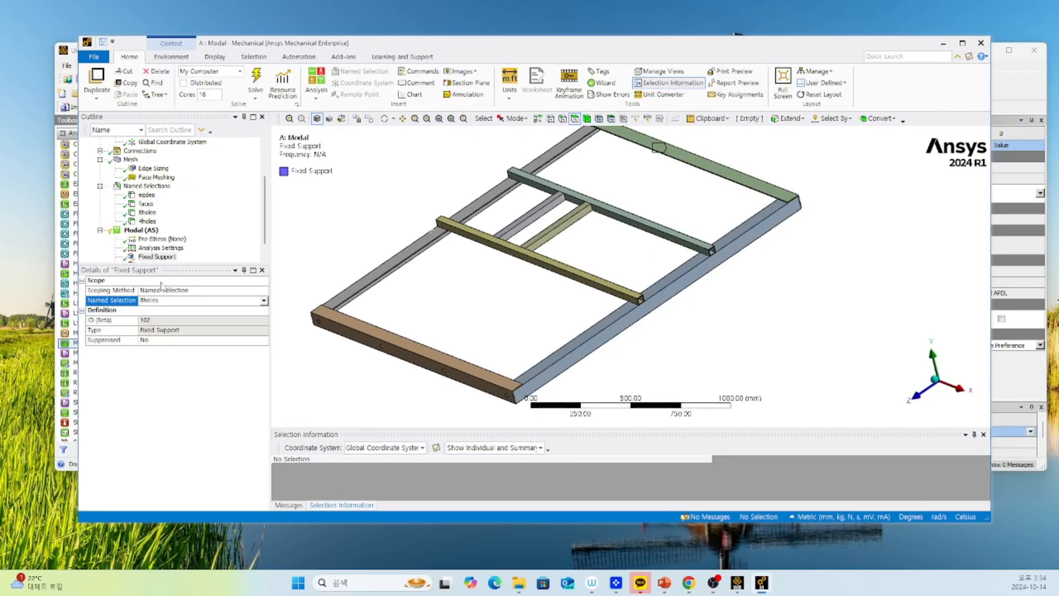
Review the modal analysis settings for the maximum number of modes to find.
scroll(172, 157, down, 1)
click(165, 257)
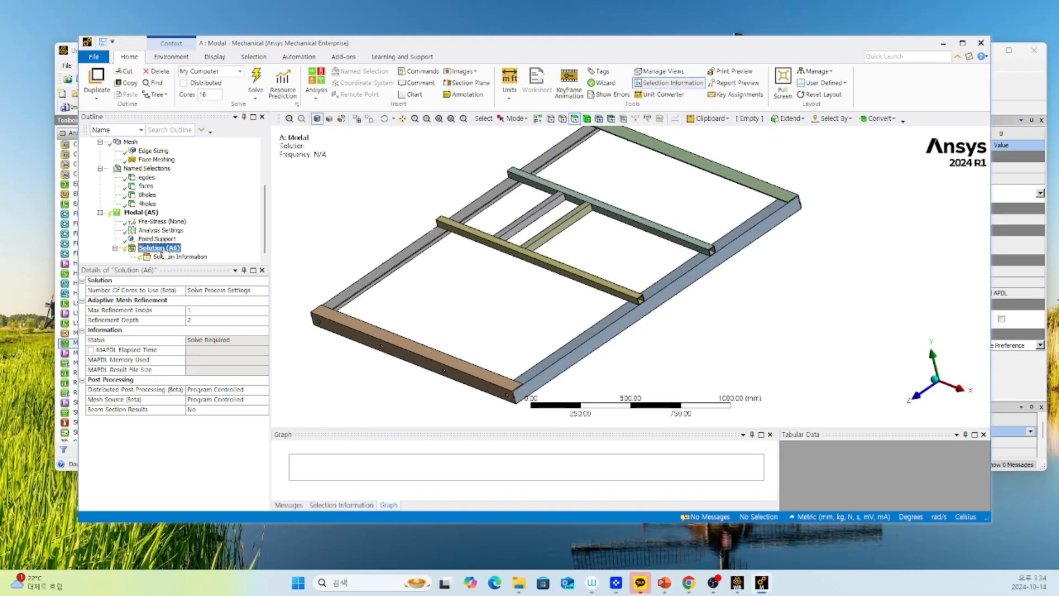
click(163, 221)
click(161, 230)
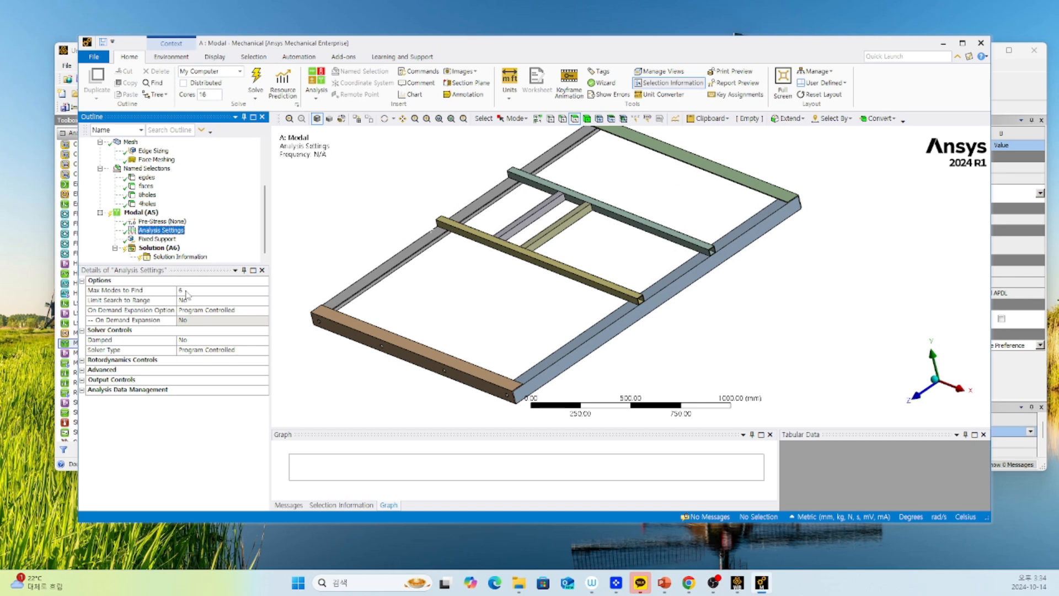
Solve the modal analysis and open its solution.
click(139, 212)
right_click(140, 213)
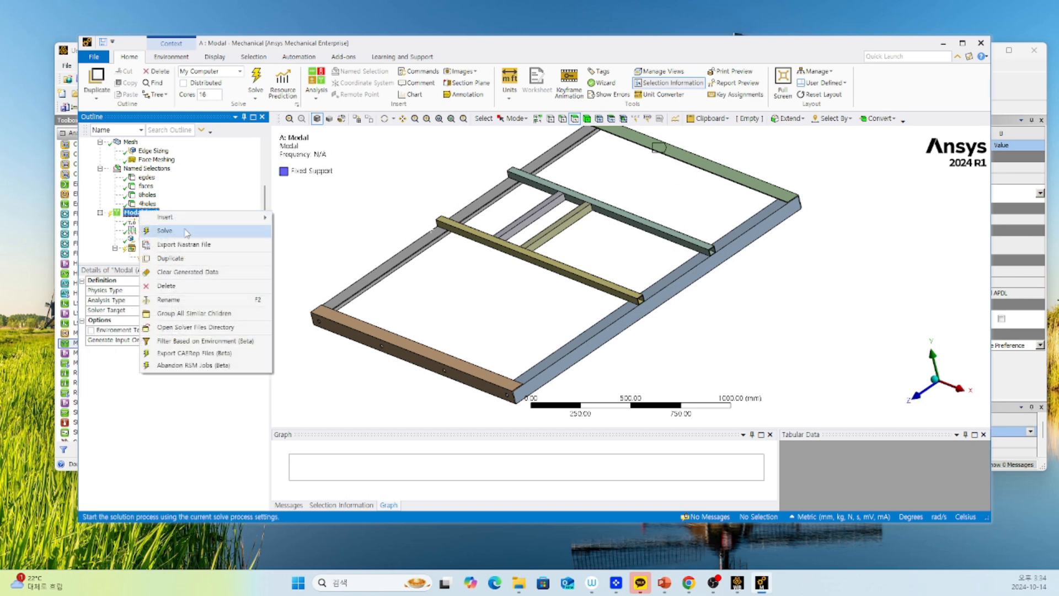
key(Escape)
click(159, 247)
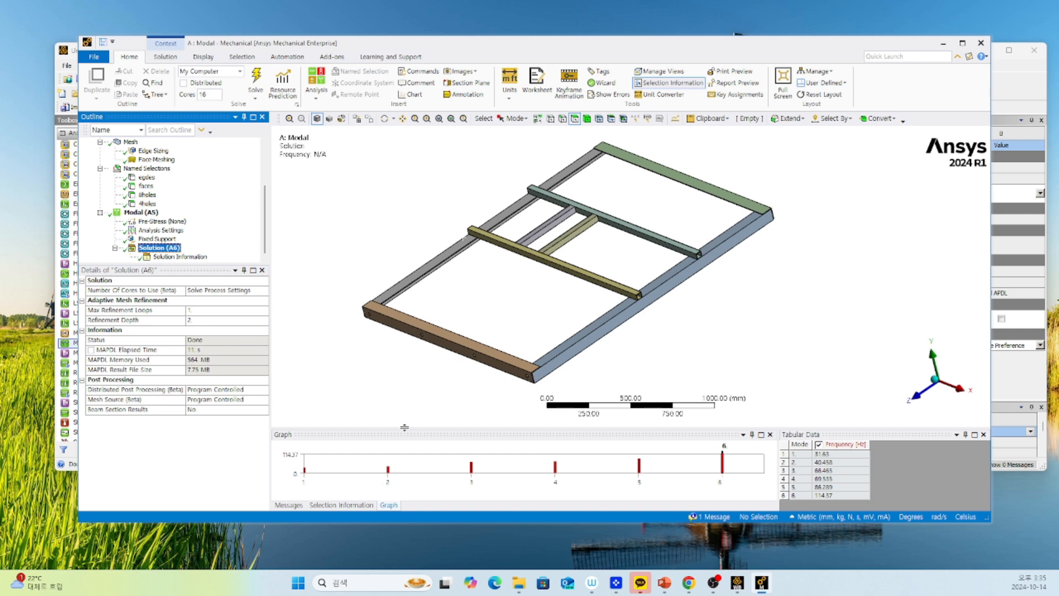
Create mode shape results for all six frequencies of the solved modal analysis.
drag(404, 428, 394, 233)
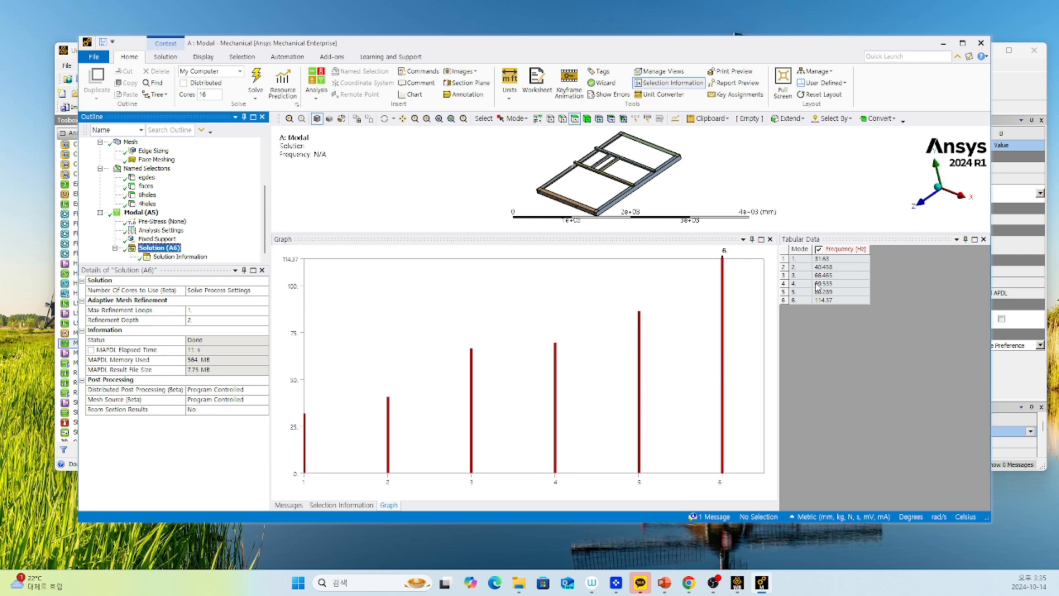
click(835, 258)
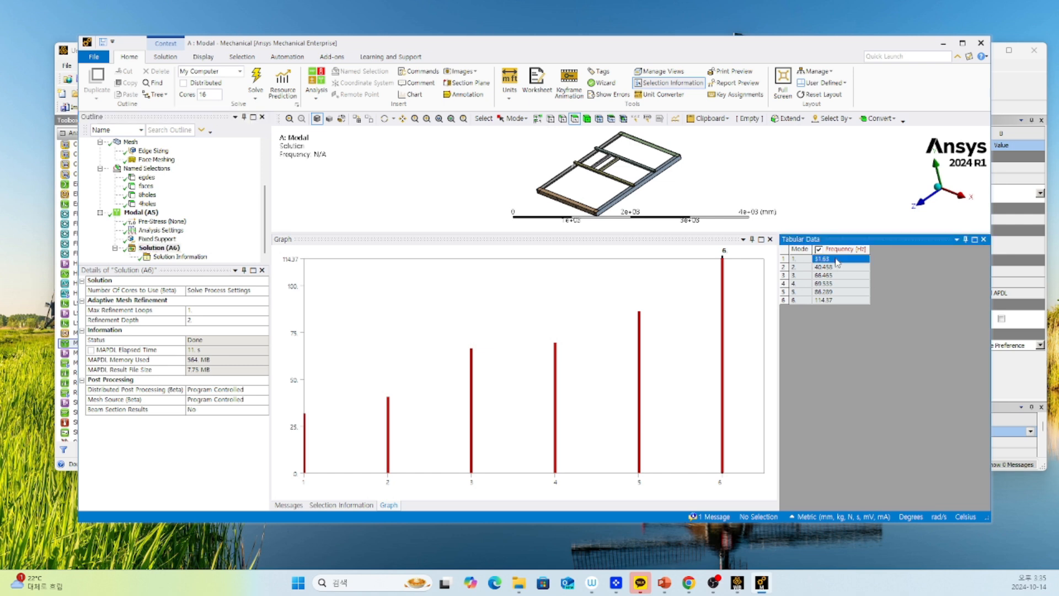
shift+click(838, 301)
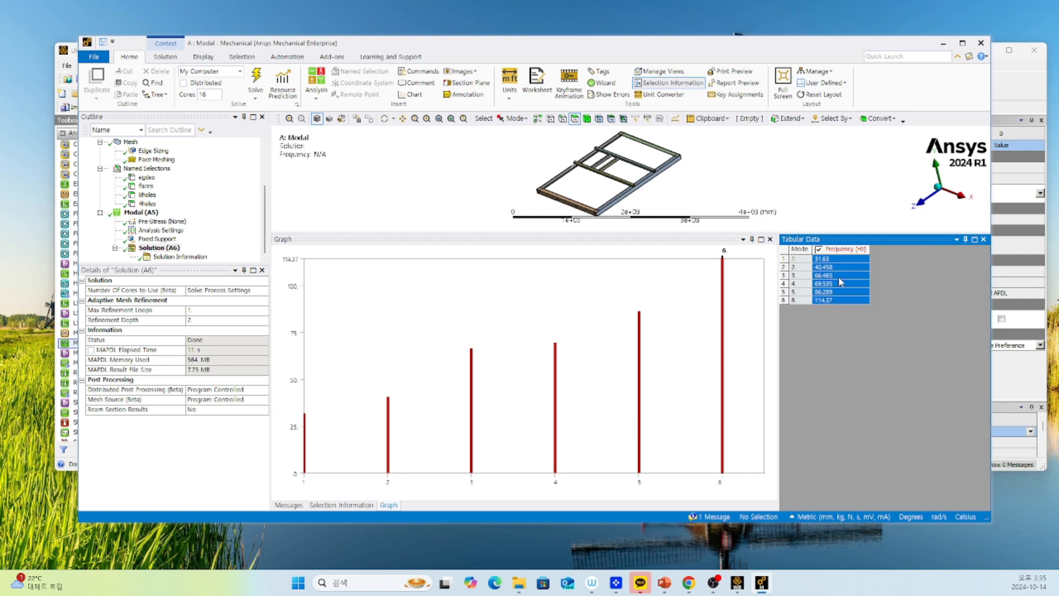
right_click(840, 276)
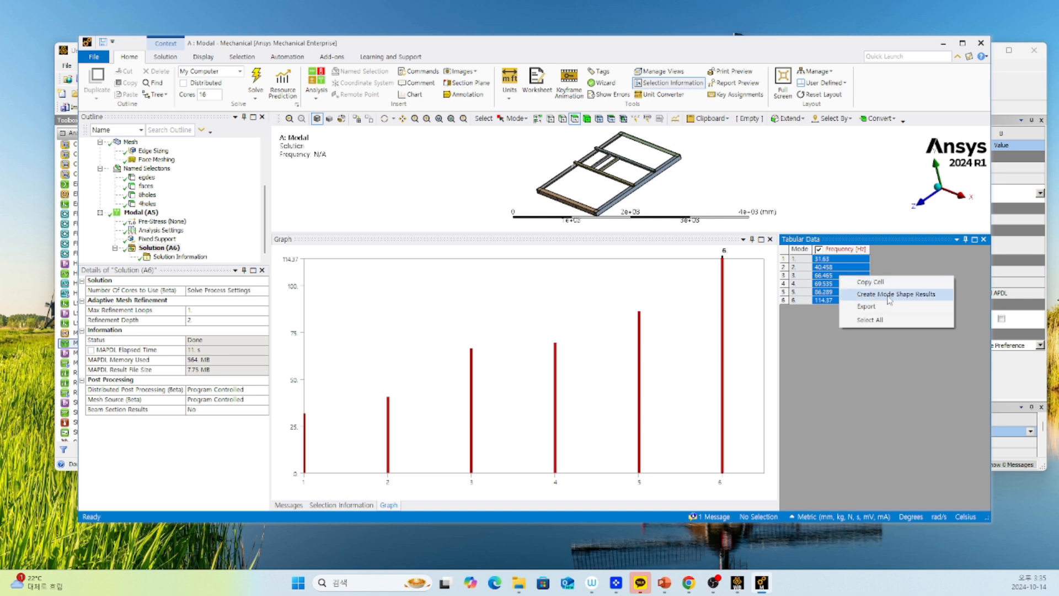
click(889, 298)
Evaluate all the total deformation results in the modal solution.
scroll(141, 186, down, 3)
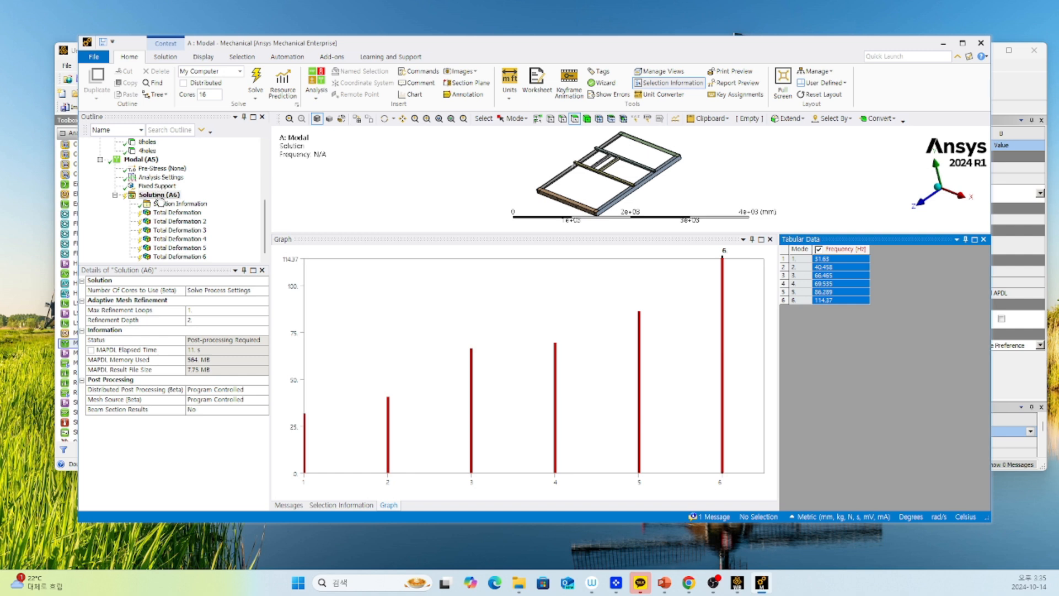
click(160, 195)
right_click(160, 196)
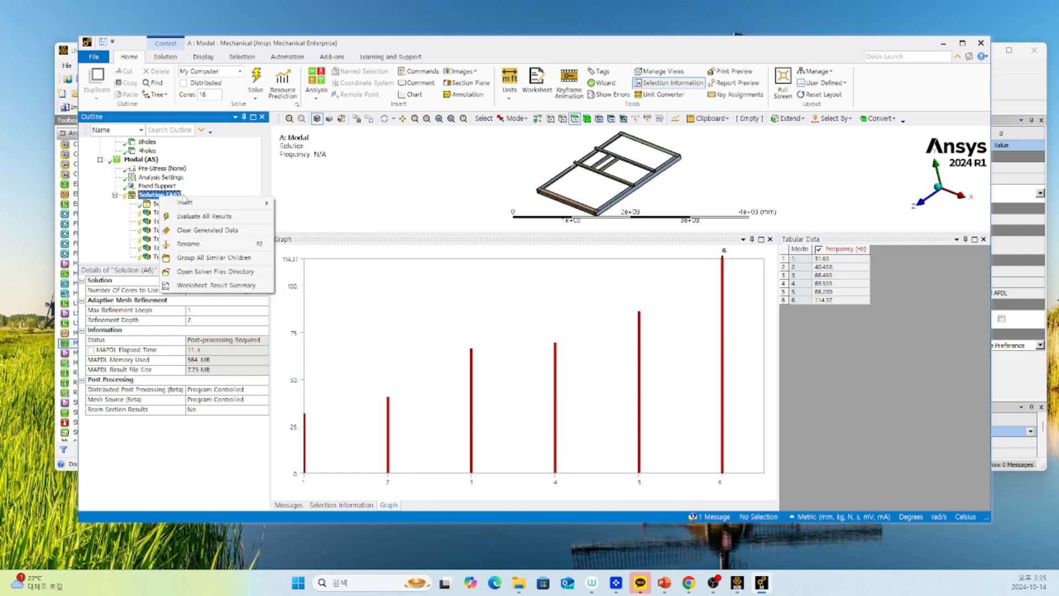
click(189, 218)
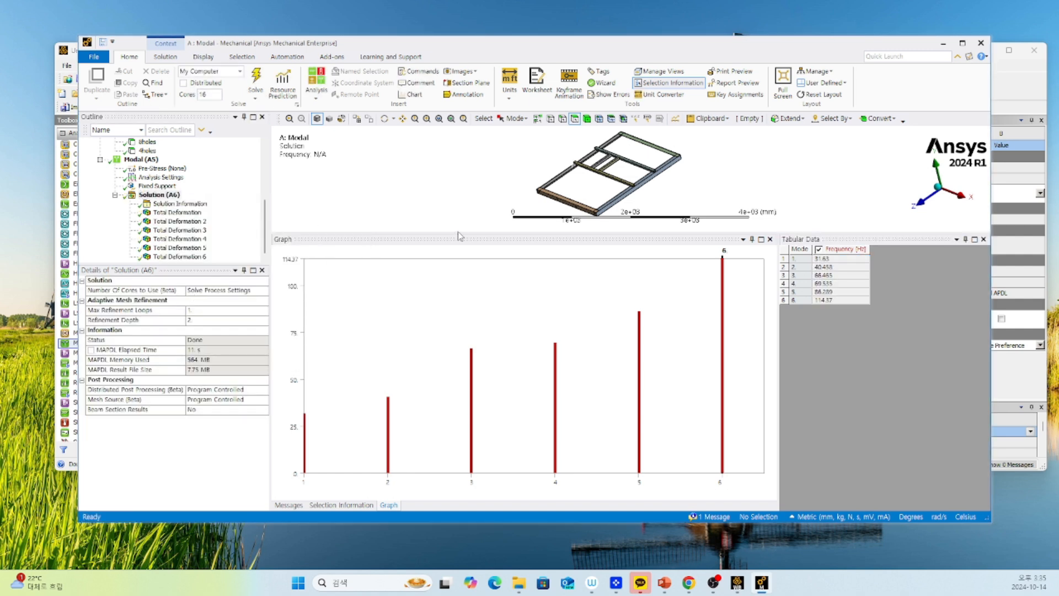
Enlarge the model view and review the total deformation plots of modes 1 to 6.
drag(460, 238, 457, 461)
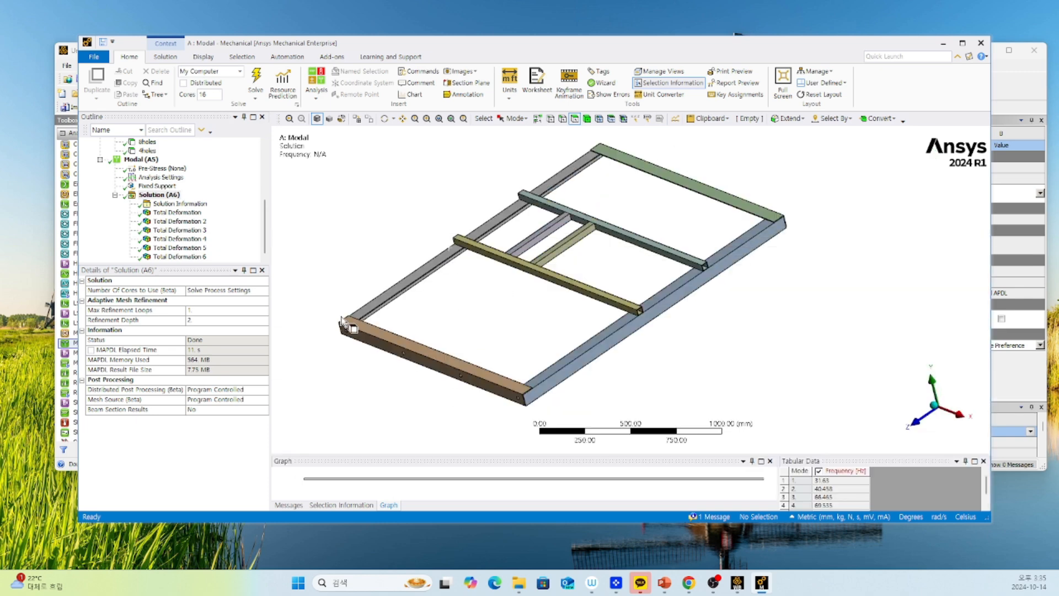
click(164, 213)
click(167, 221)
click(171, 231)
key(Down)
key(Down)
key(Down)
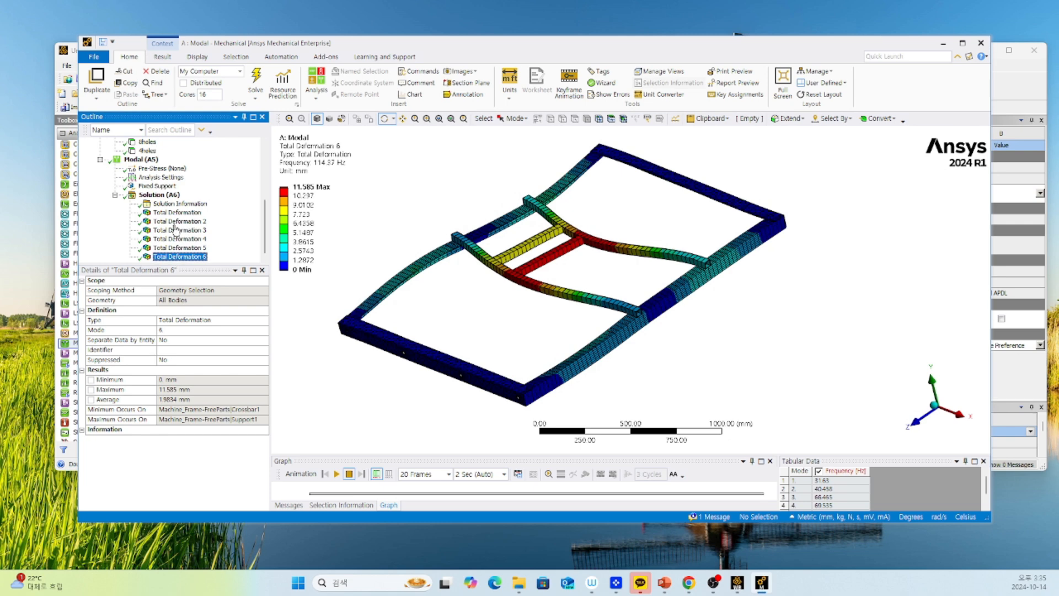
Duplicate the Modal (A5) analysis within the project.
click(161, 197)
scroll(174, 218, up, 2)
right_click(146, 212)
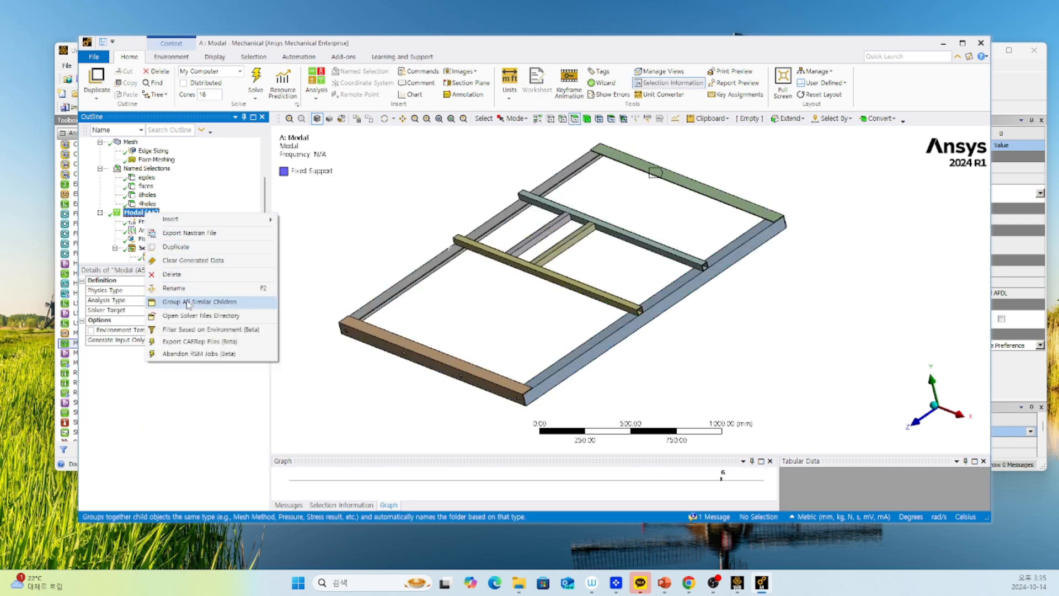
click(176, 247)
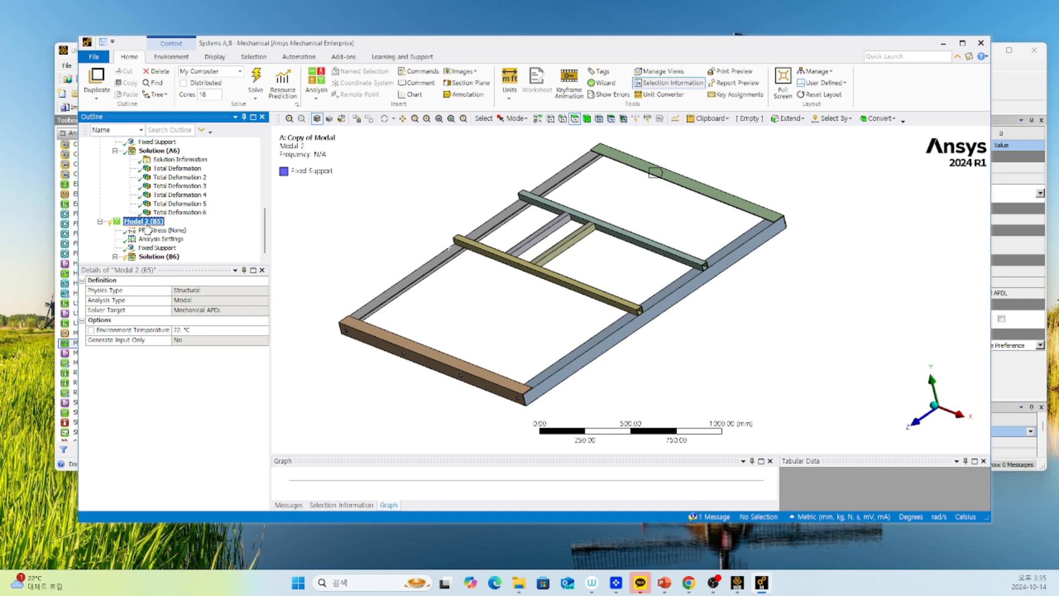
Change the duplicated analysis's fixed support scope to the named selection "4holes".
click(157, 248)
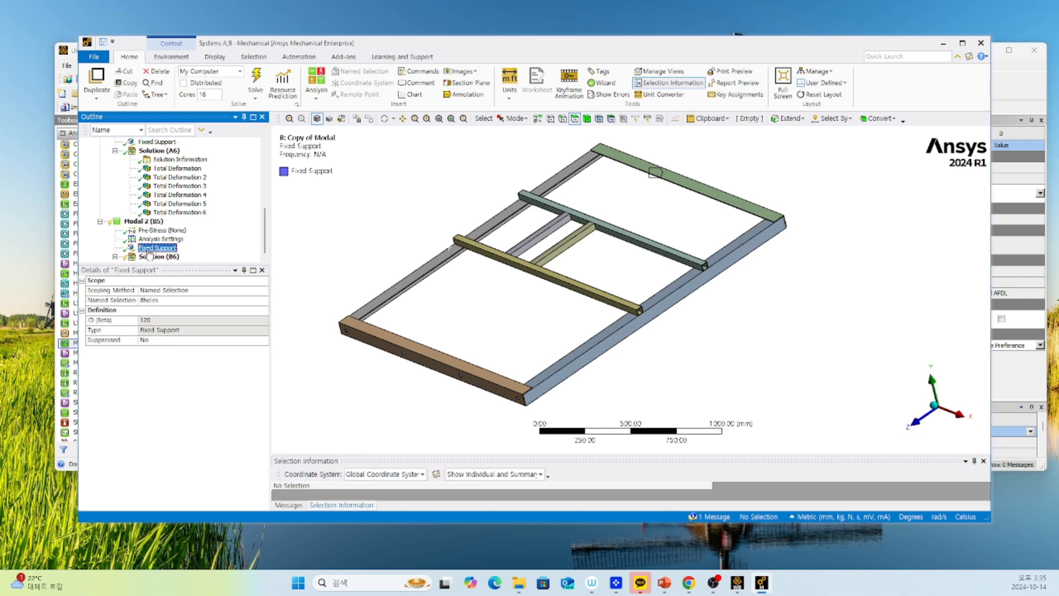
click(175, 300)
click(264, 300)
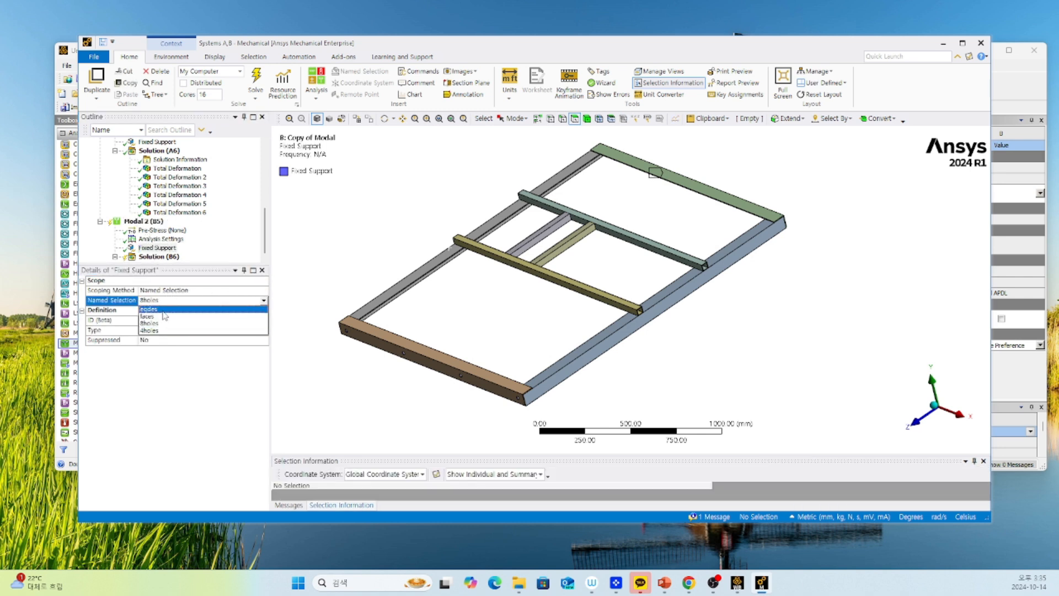
click(165, 332)
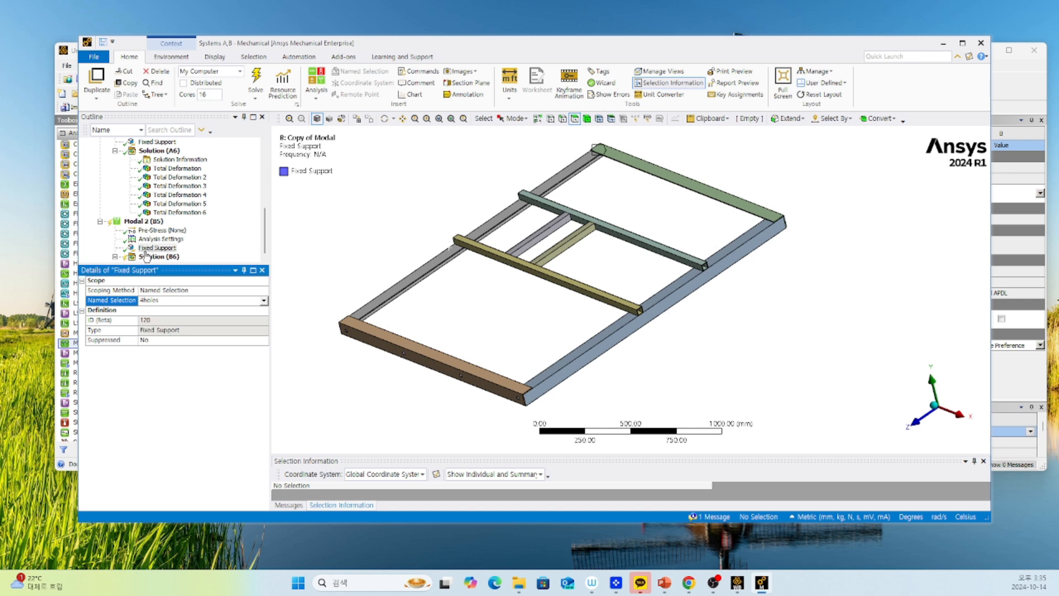
Solve the duplicated analysis Modal 2 (B5).
click(115, 257)
right_click(142, 159)
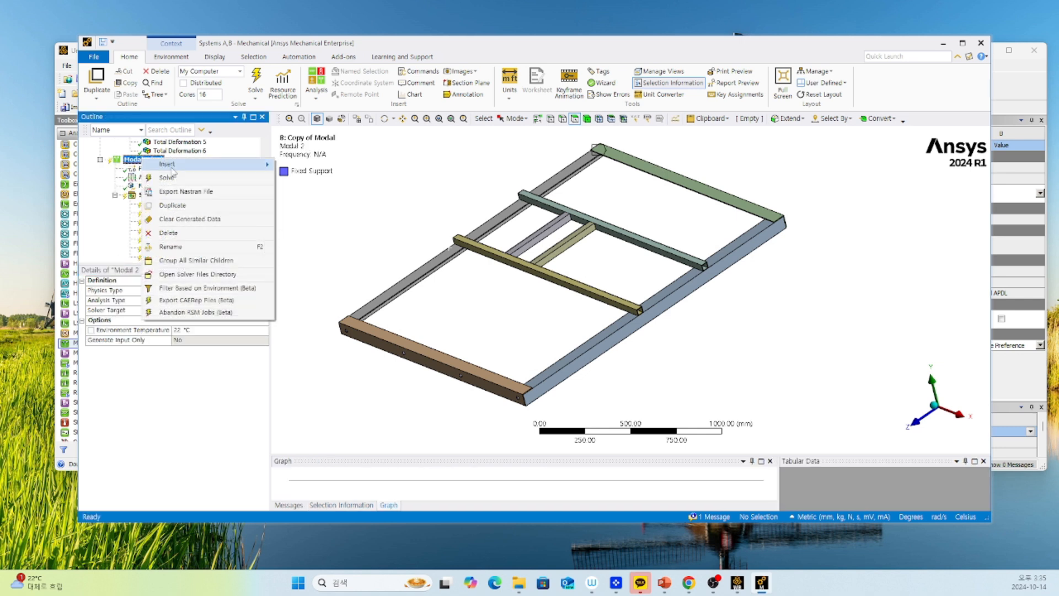
click(170, 178)
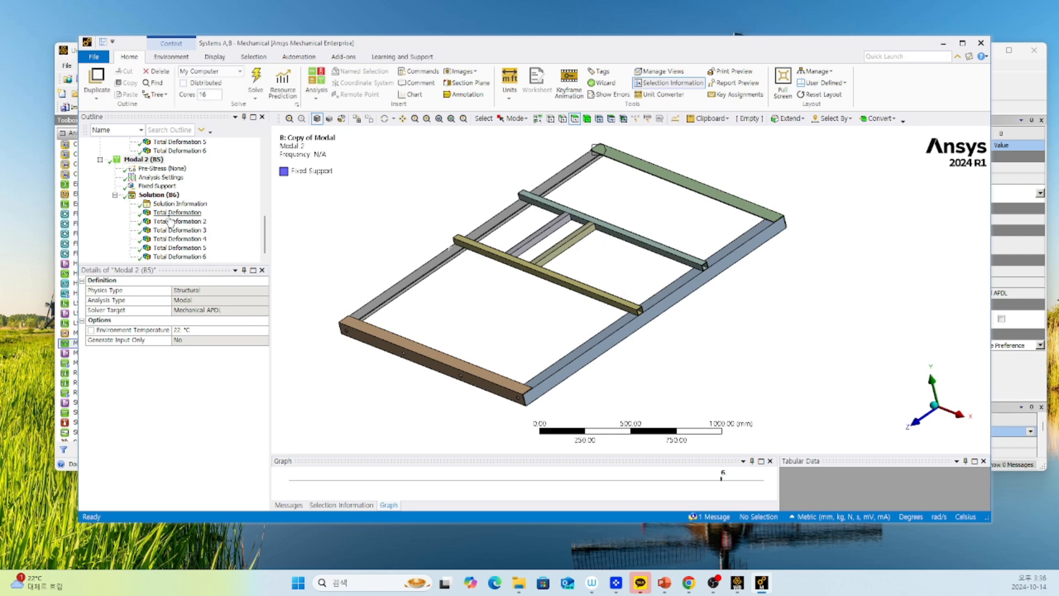
Review the duplicated analysis's total deformation plots and its solution frequencies.
click(175, 222)
click(175, 239)
click(177, 248)
click(177, 257)
click(170, 212)
click(158, 195)
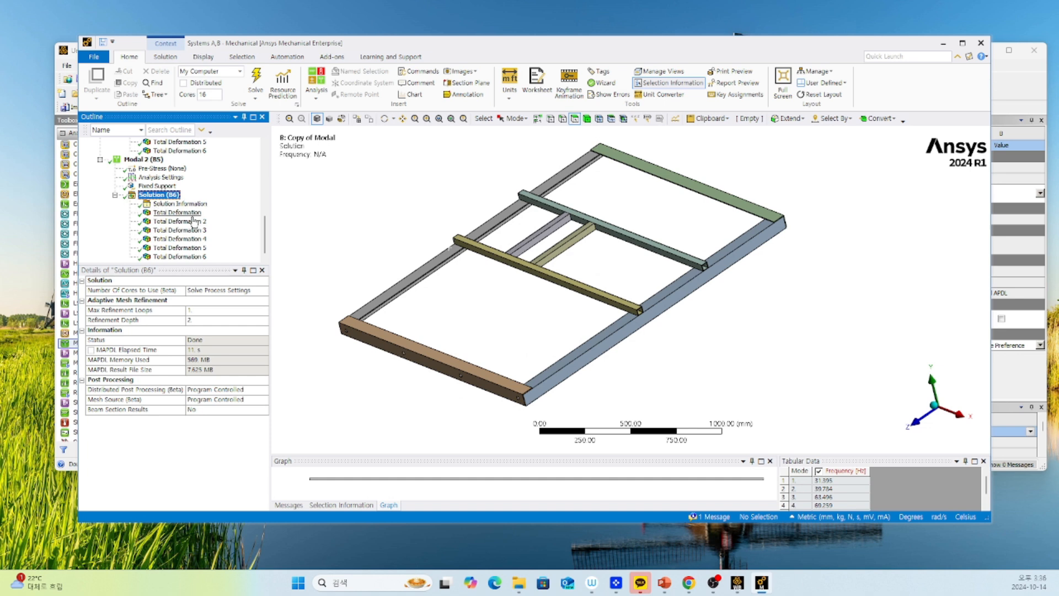
click(366, 214)
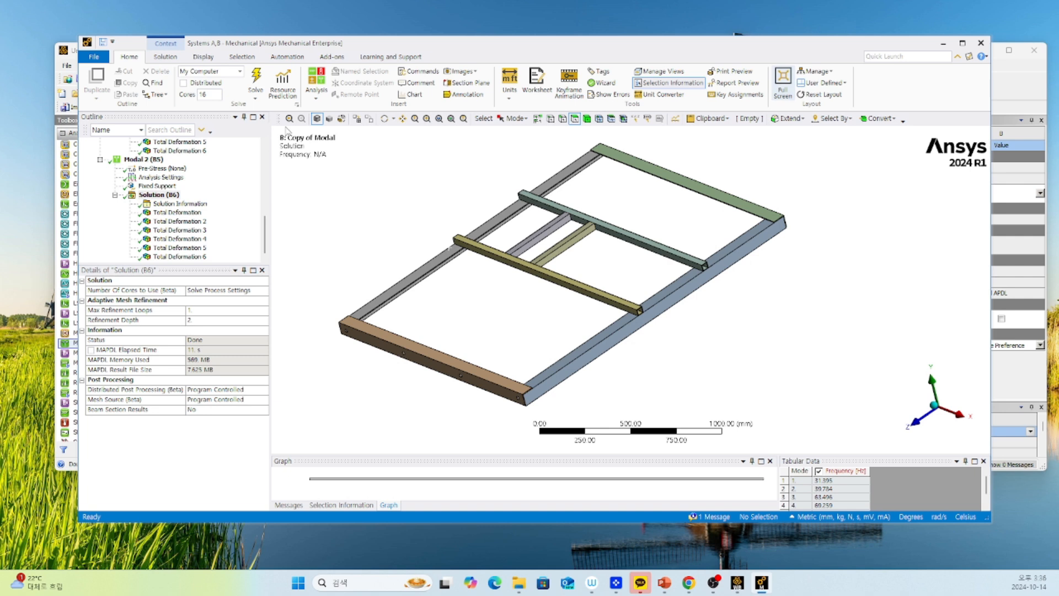
Split the graphics display into two vertical viewports and fit the whole frame in both.
click(205, 57)
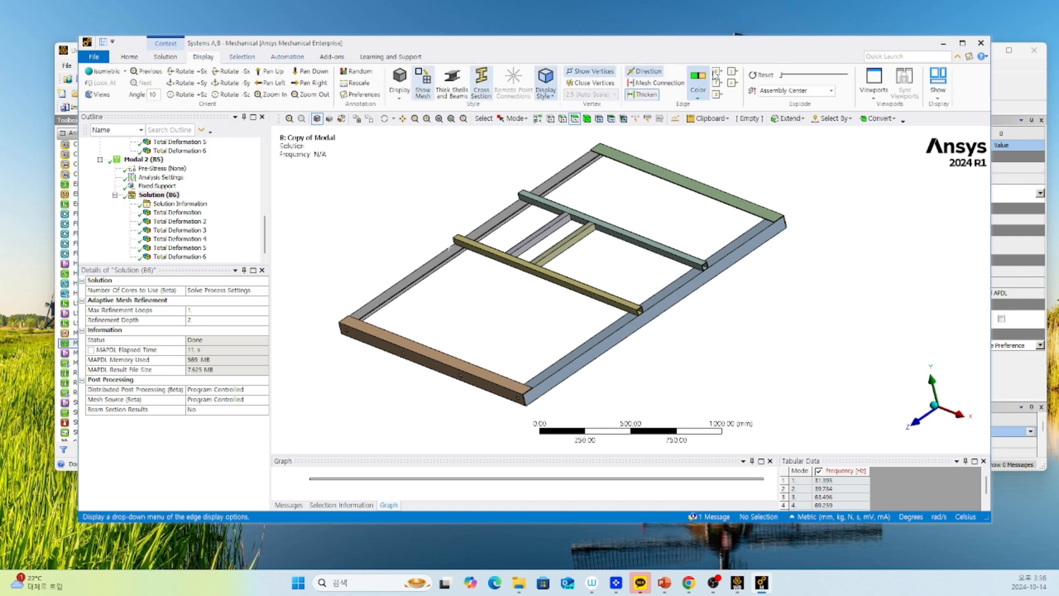
click(936, 97)
click(880, 97)
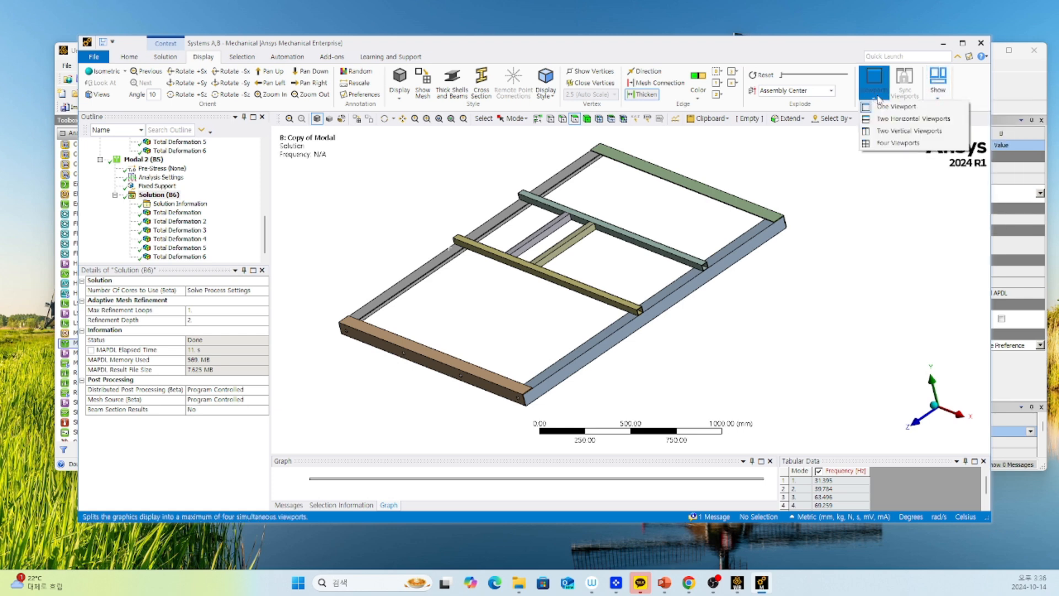
click(899, 131)
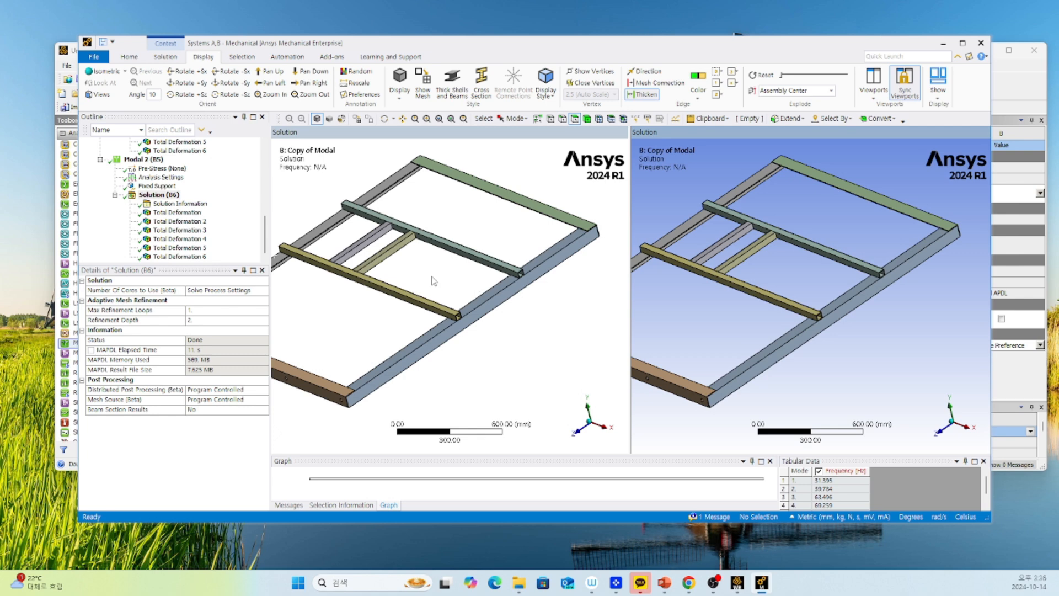
scroll(421, 277, down, 4)
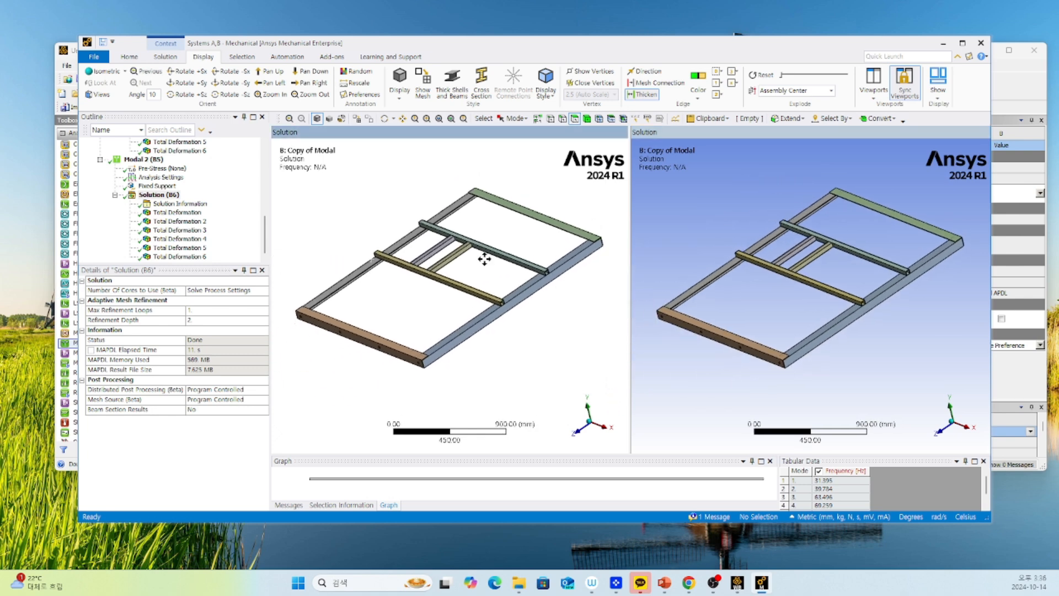
Rename the original modal analysis with the text "8 Holes" added after "Modal".
scroll(138, 218, up, 3)
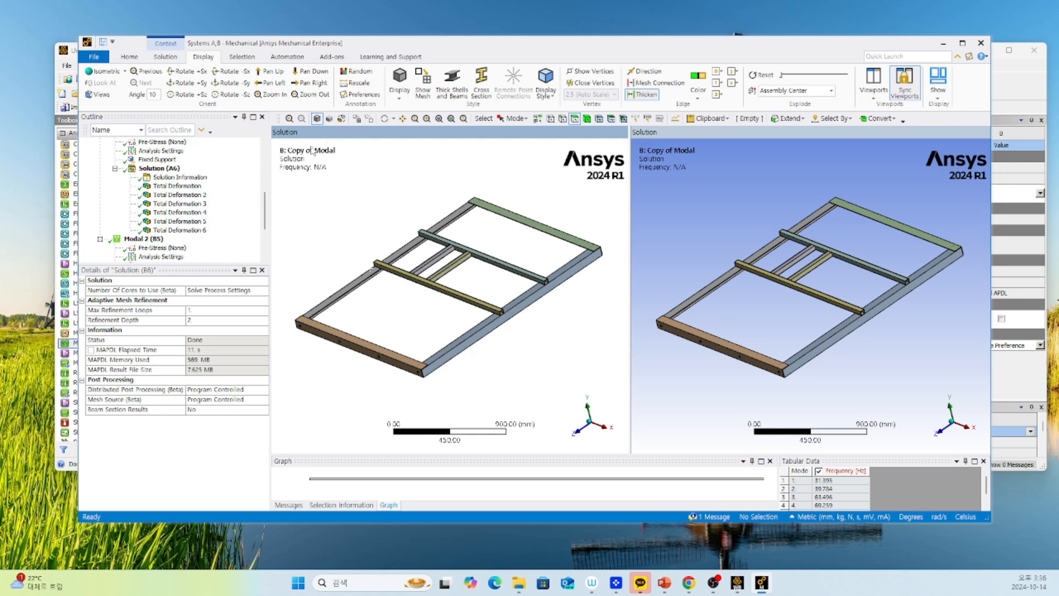
scroll(156, 198, up, 2)
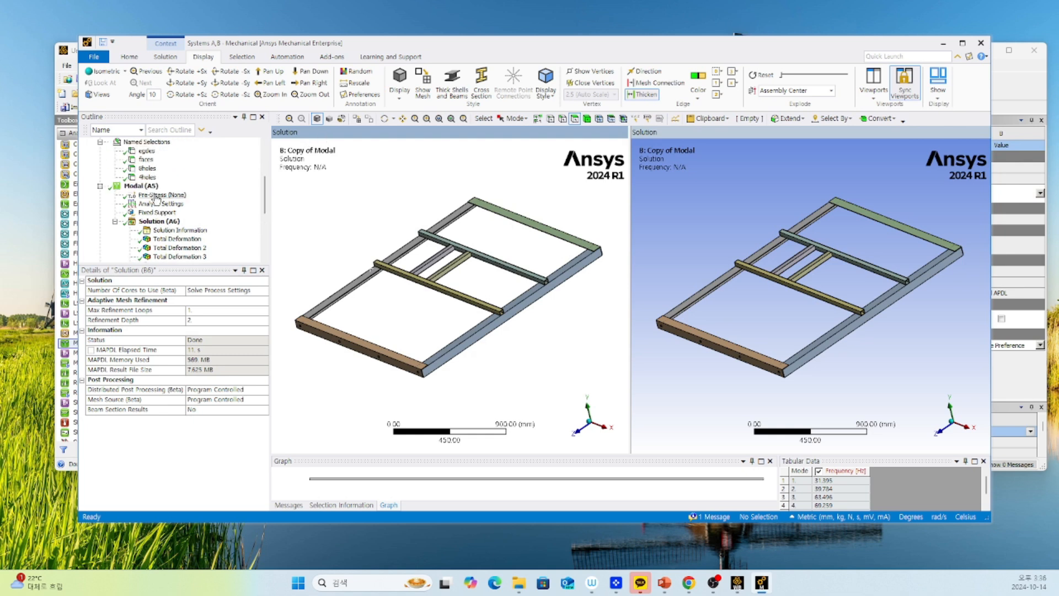
right_click(145, 187)
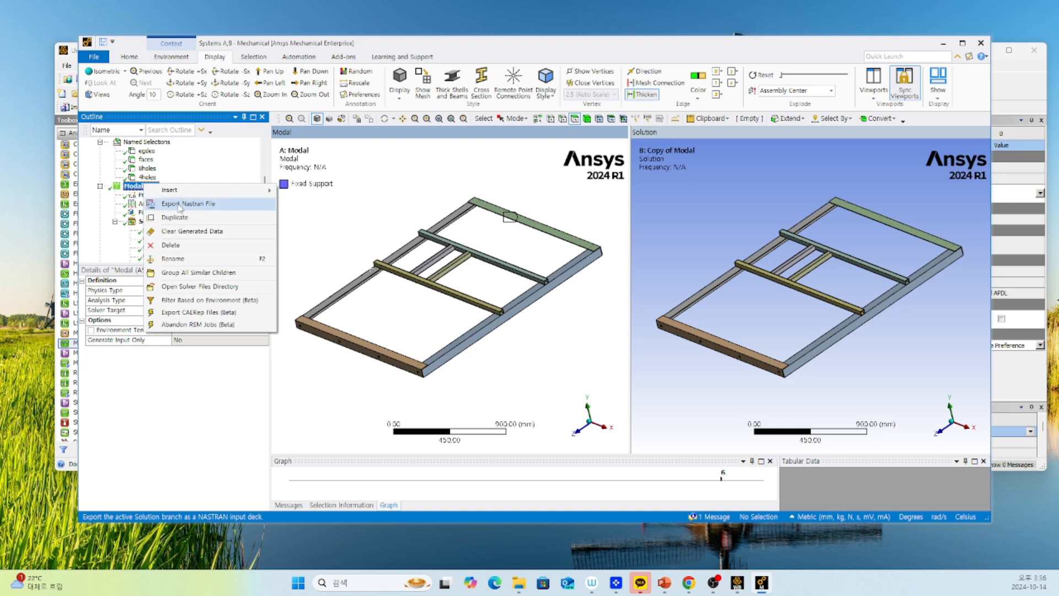
click(173, 258)
click(145, 187)
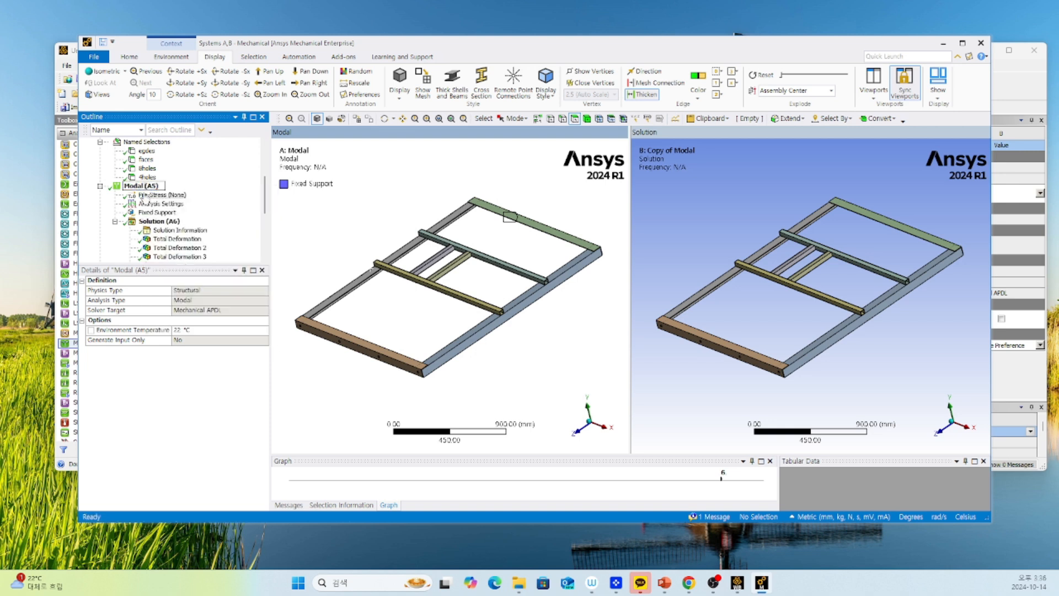
text(8 Holes)
key(Return)
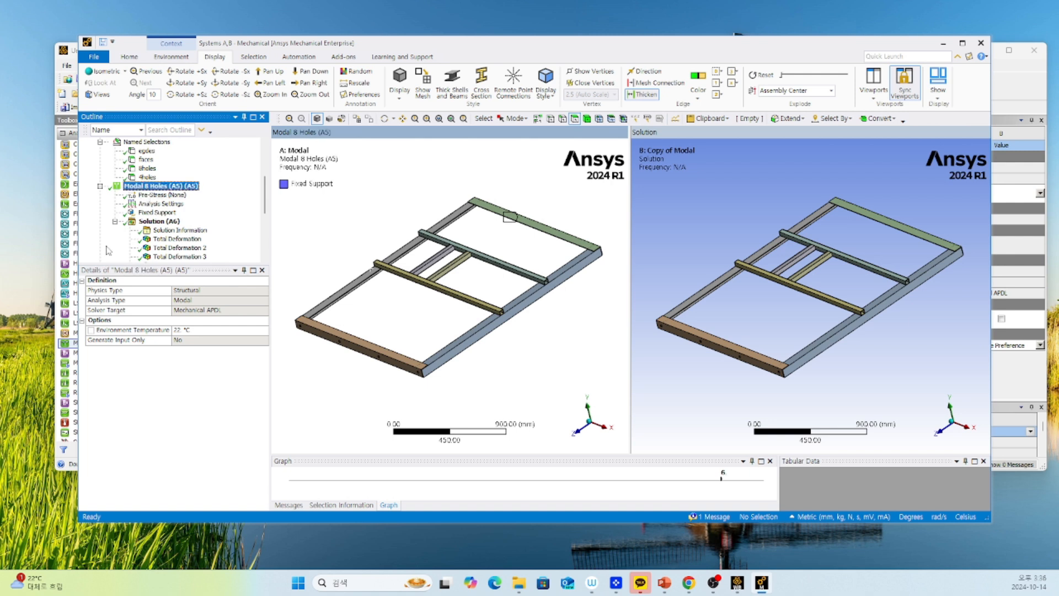
Remove the extra "(A5)" from the original analysis's name so it reads "Modal 8 Holes".
right_click(175, 189)
click(204, 264)
click(166, 187)
drag(168, 193, 63, 194)
key(ctrl+c)
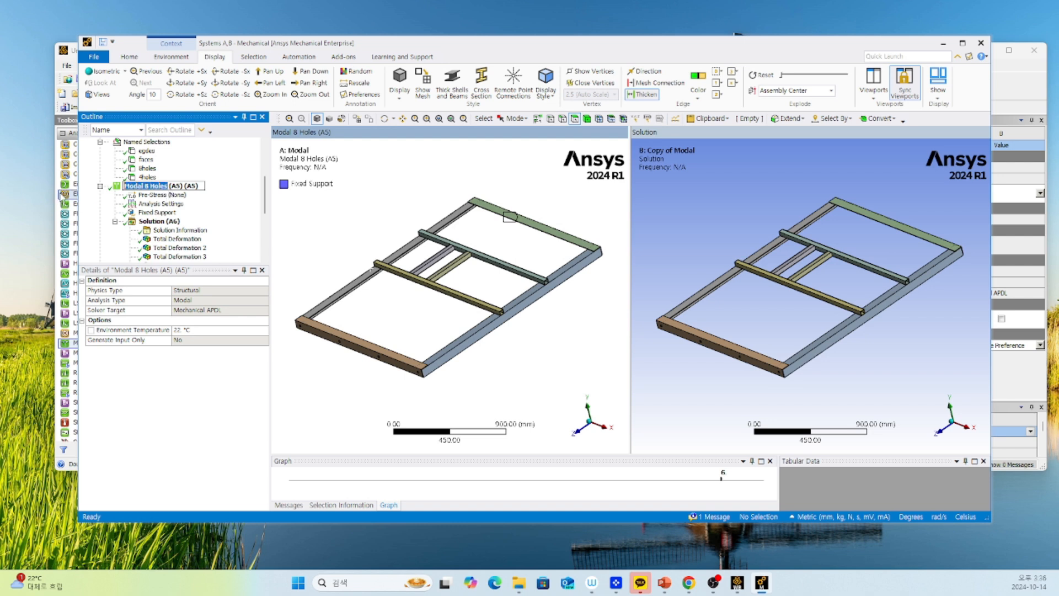
click(181, 187)
drag(200, 186, 86, 188)
key(ctrl+v)
key(Return)
Rename the duplicated analysis Modal 2 as "Modal 4 Holes" without an extra system suffix.
scroll(187, 210, down, 2)
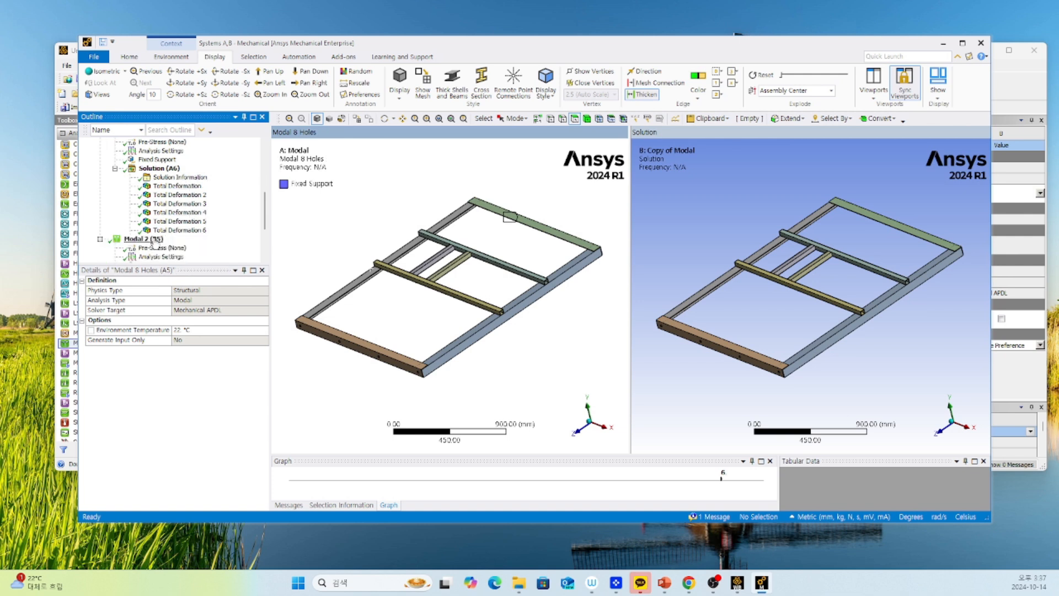
click(155, 240)
right_click(155, 240)
click(171, 312)
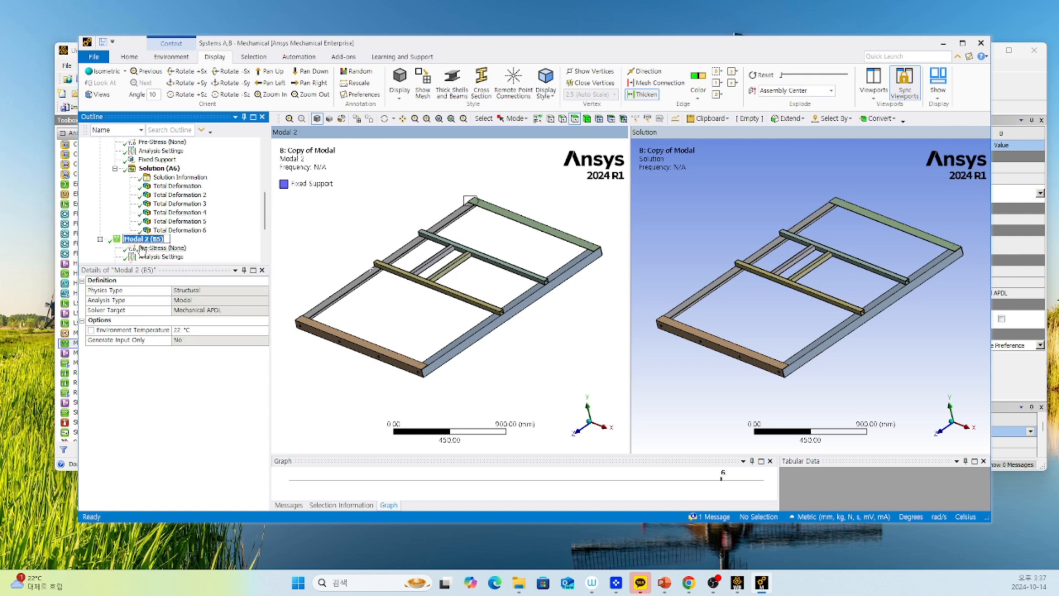
click(147, 239)
text(4 HOles)
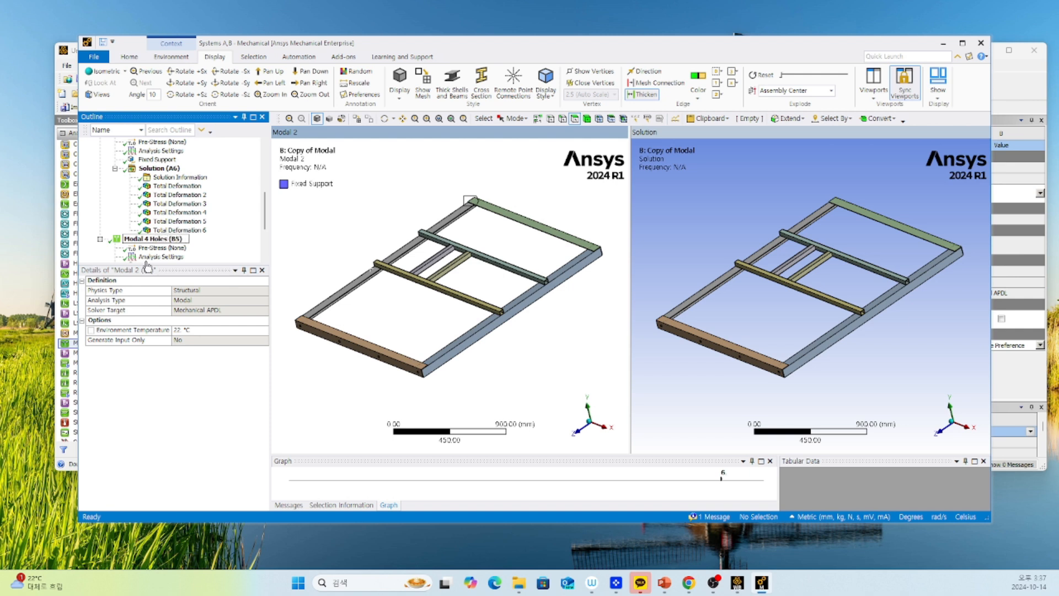
drag(167, 240, 94, 245)
key(End)
key(BackSpace)
key(BackSpace)
key(BackSpace)
key(BackSpace)
key(BackSpace)
key(Return)
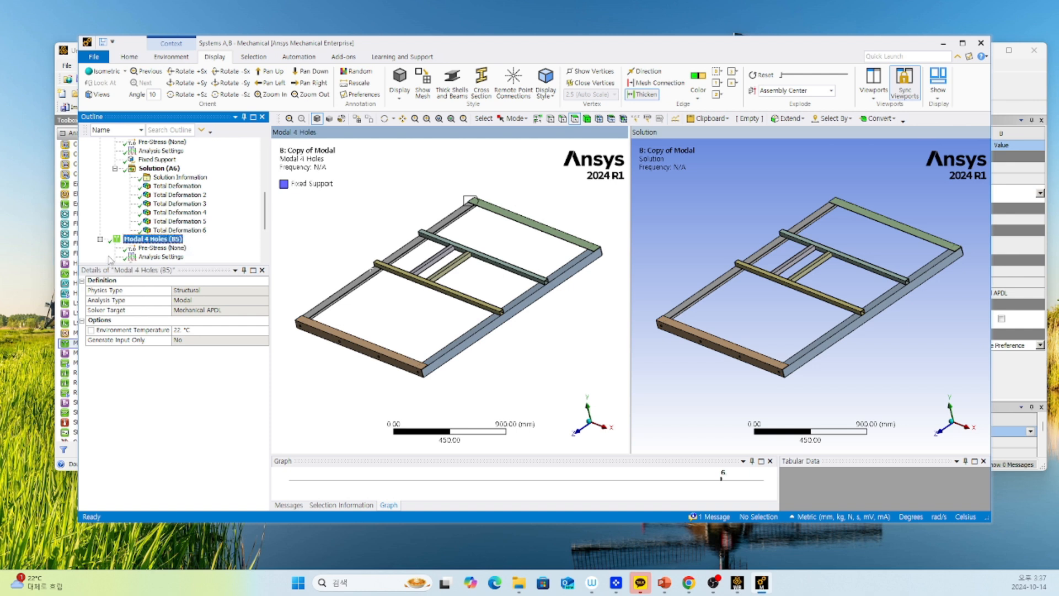
Display the first-mode total deformation of Modal 8 Holes in the active viewport.
scroll(195, 240, down, 3)
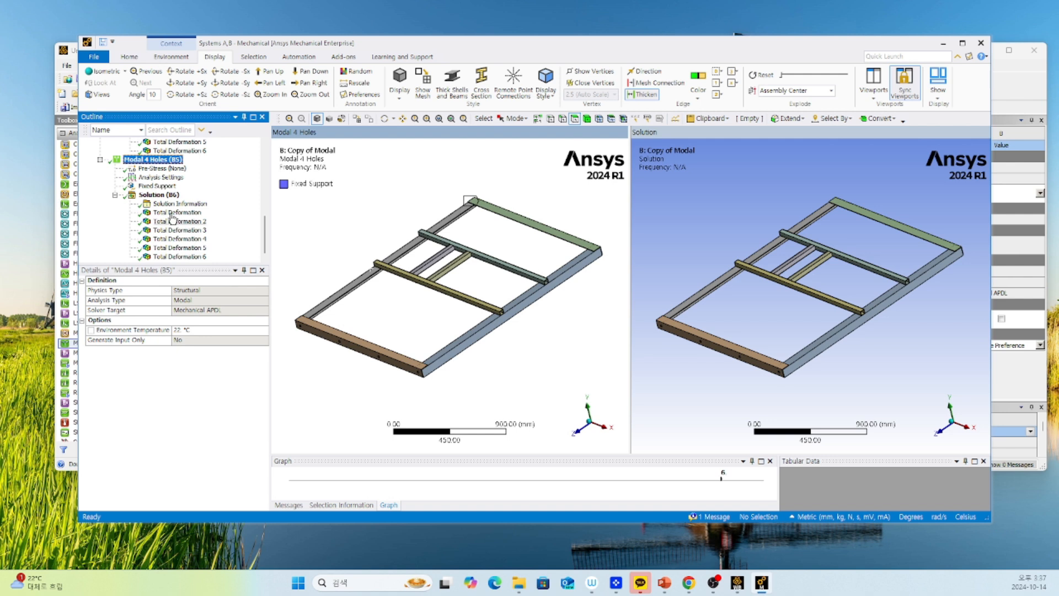
scroll(168, 207, up, 5)
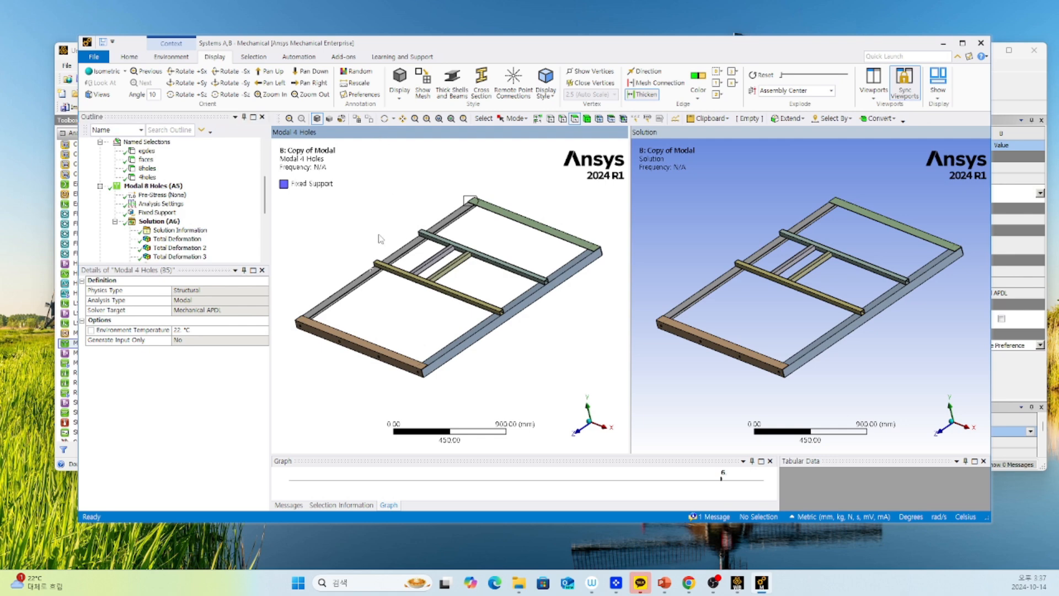
click(177, 239)
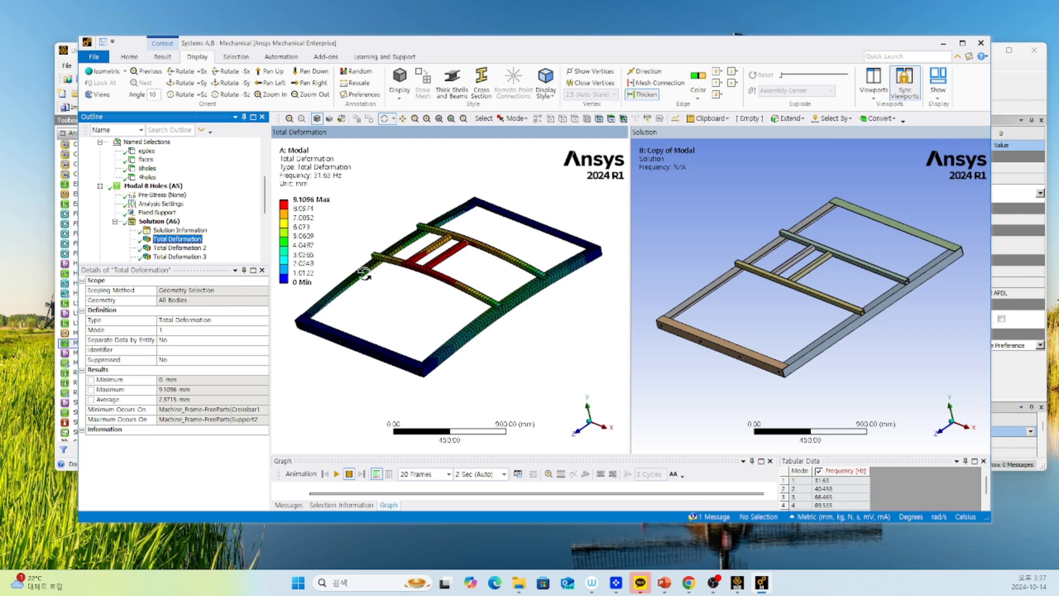
Display the first-mode total deformation of Modal 4 Holes in the empty second viewport and enlarge the graph area.
click(722, 205)
scroll(149, 203, down, 5)
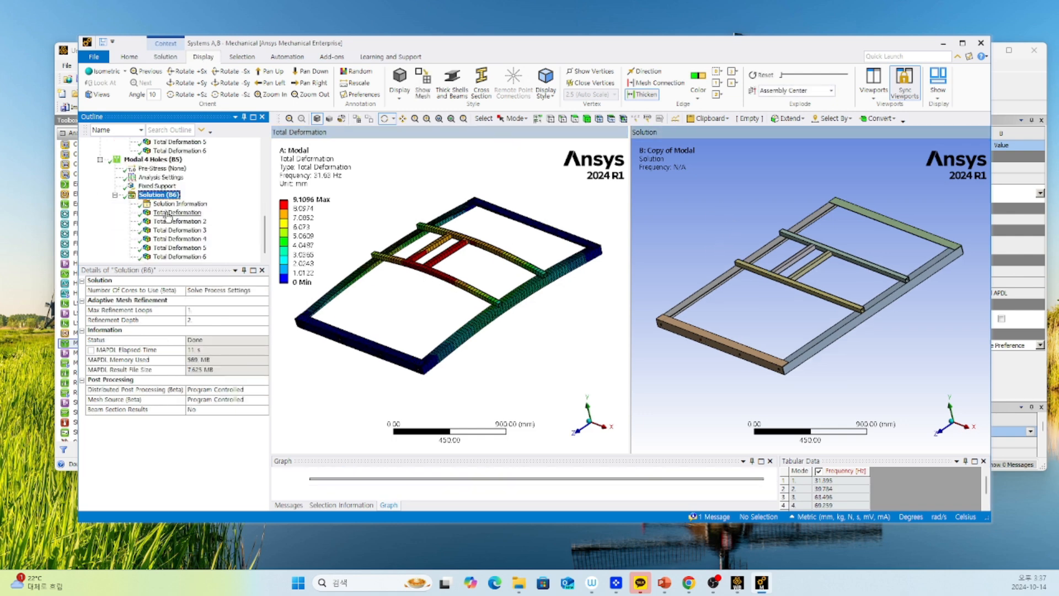
click(169, 214)
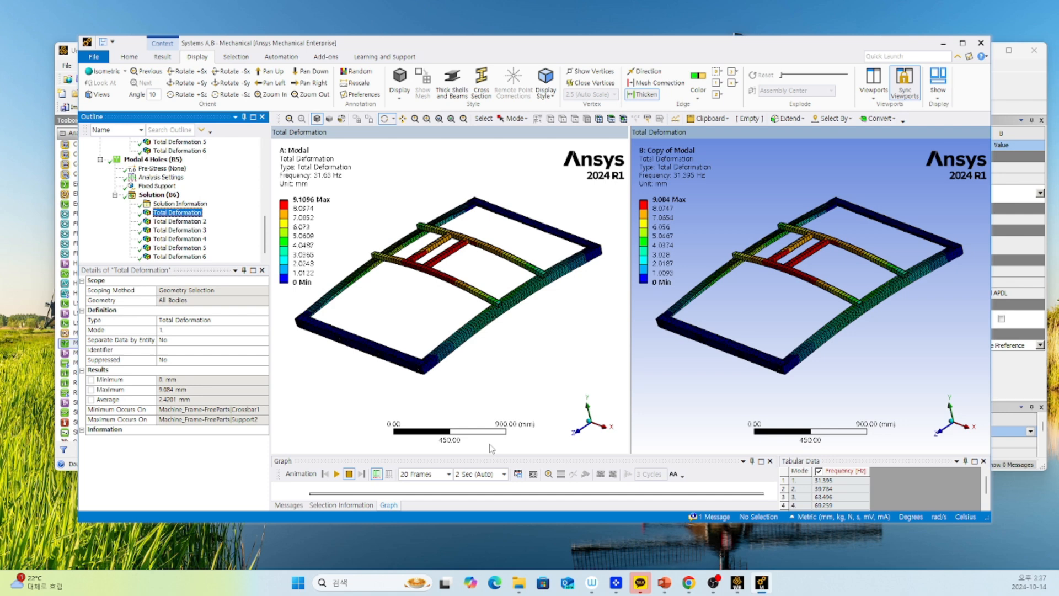
drag(493, 453, 493, 298)
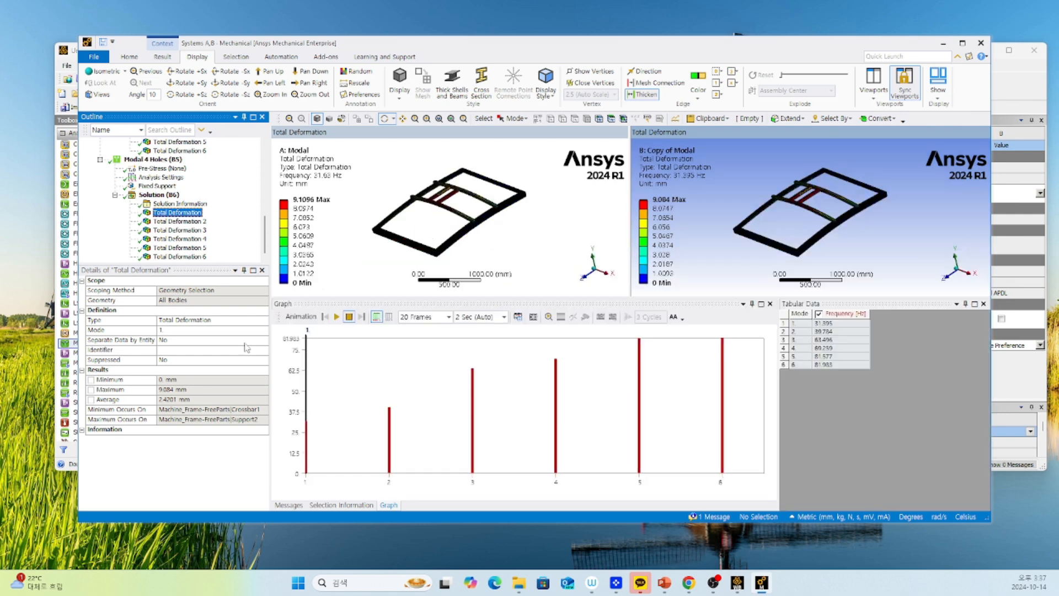
Insert a chart object into the project outline.
scroll(170, 214, up, 3)
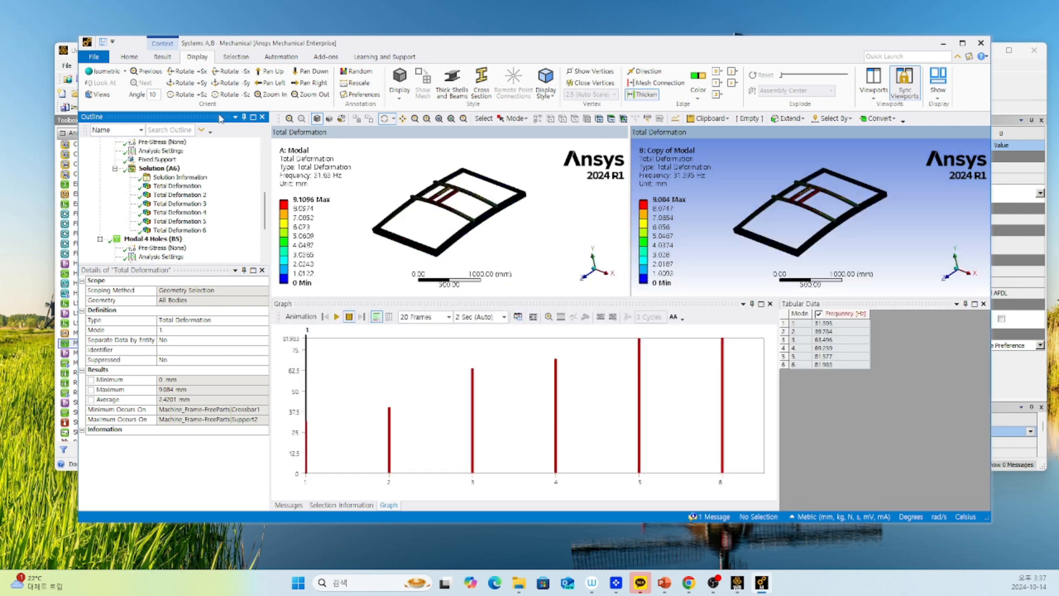
click(162, 57)
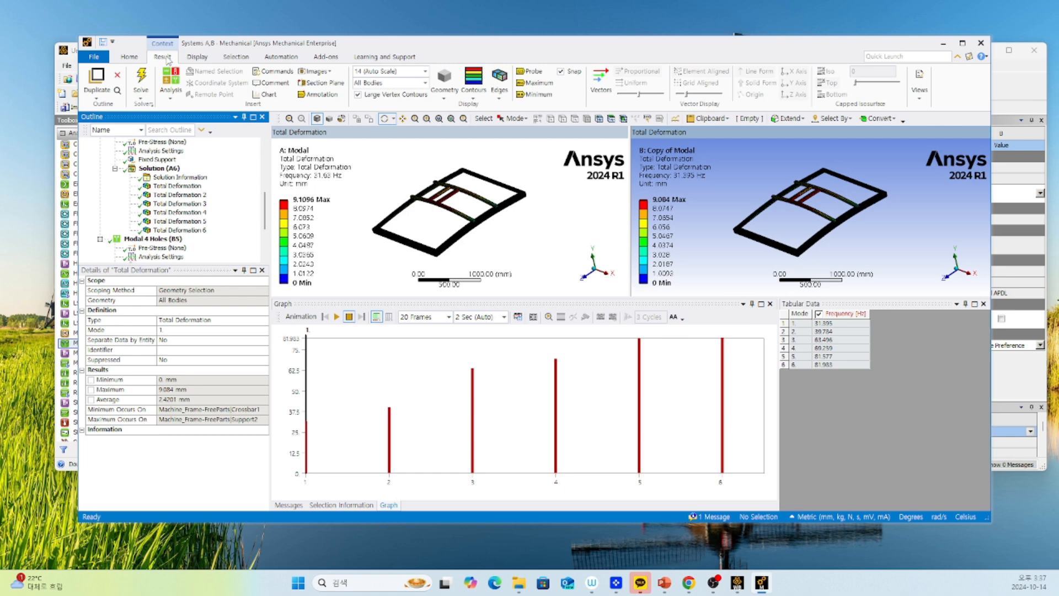
click(267, 94)
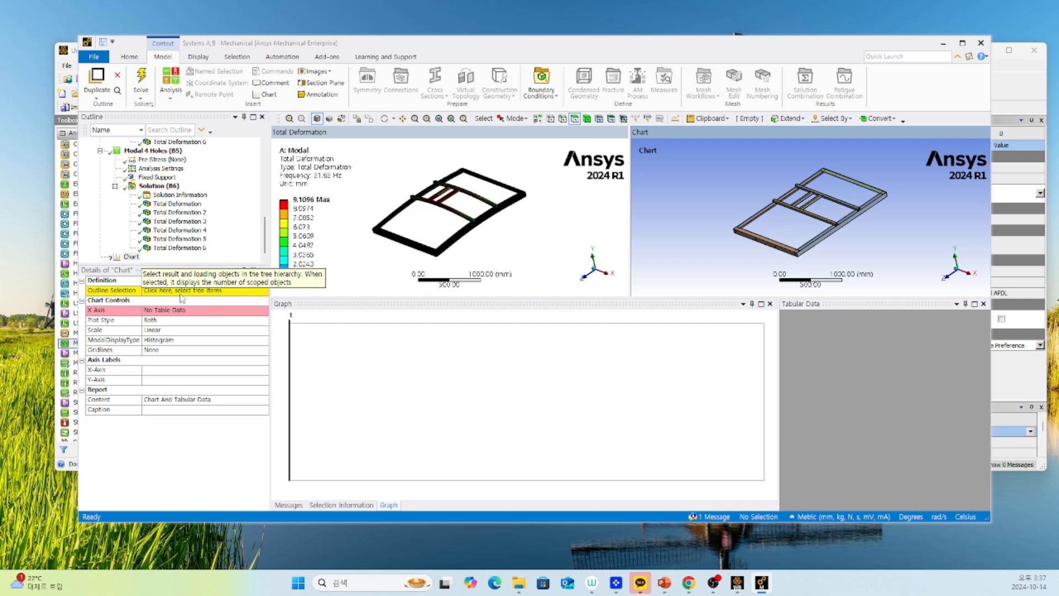
scroll(174, 212, up, 4)
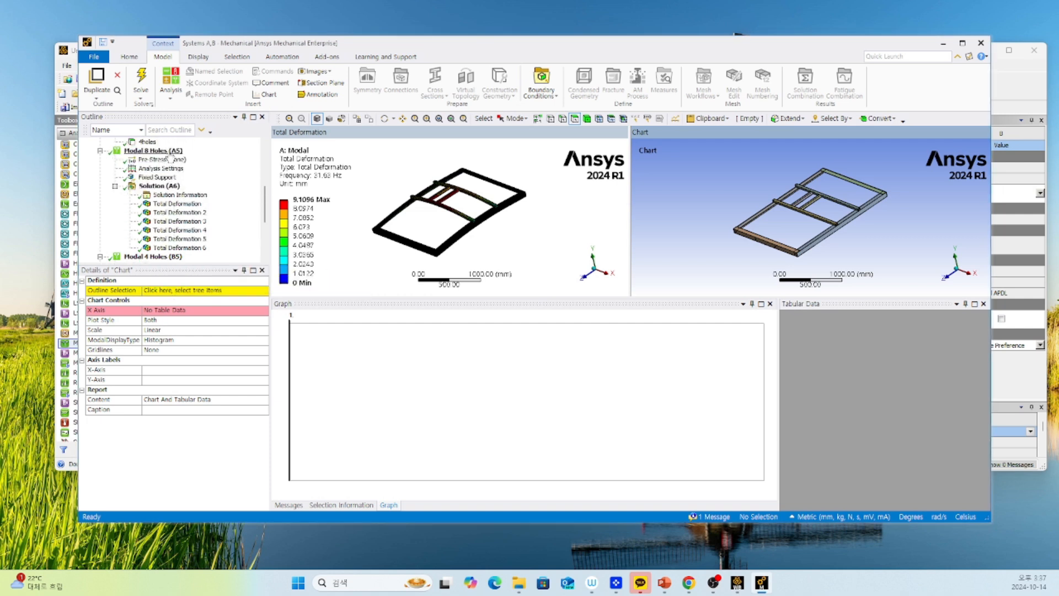
click(183, 195)
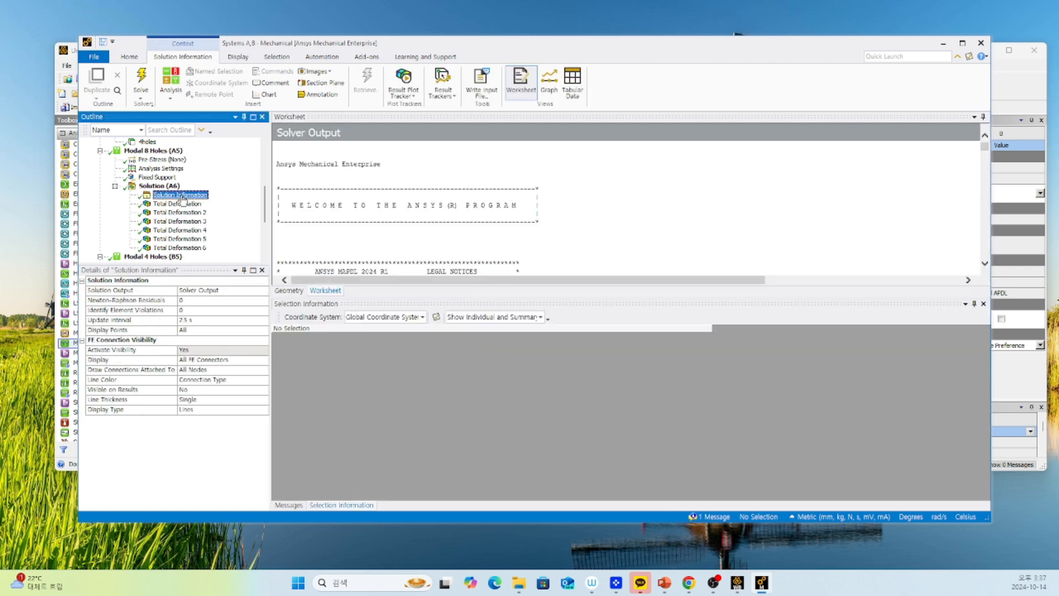
scroll(174, 212, down, 4)
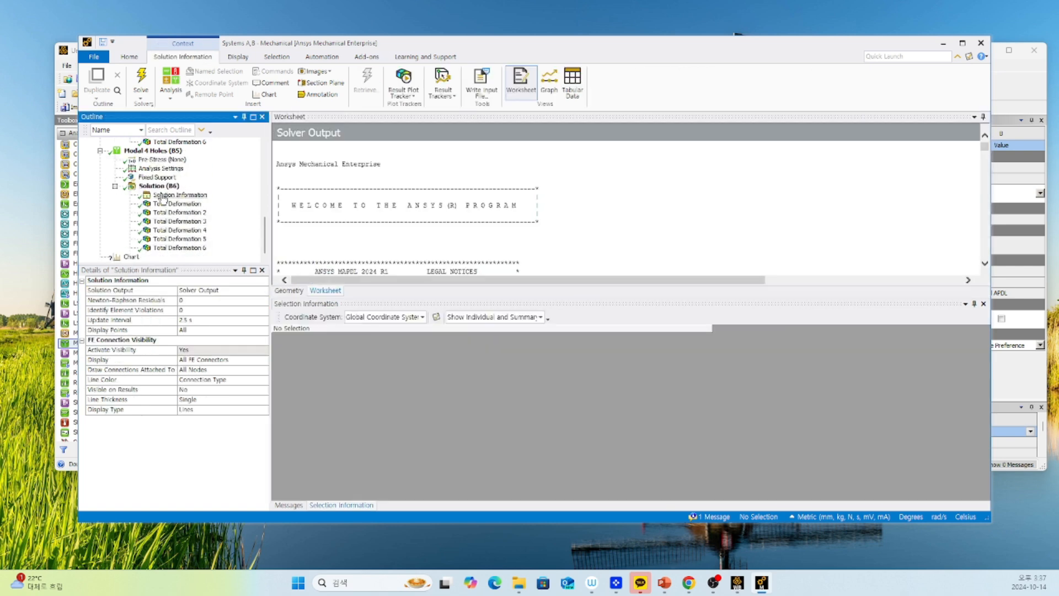
shift+click(177, 195)
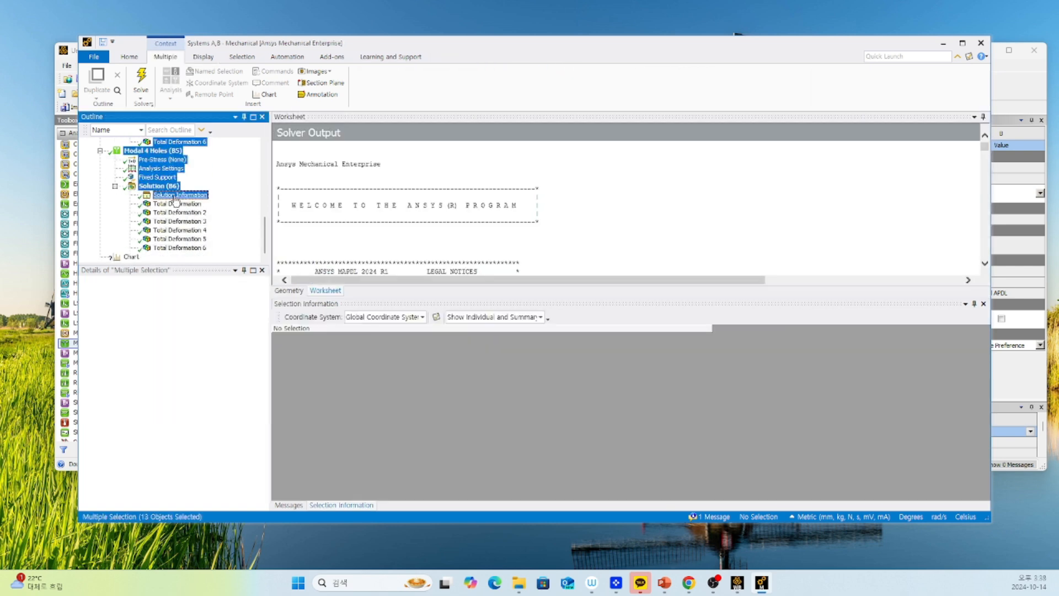
click(171, 189)
scroll(173, 194, up, 5)
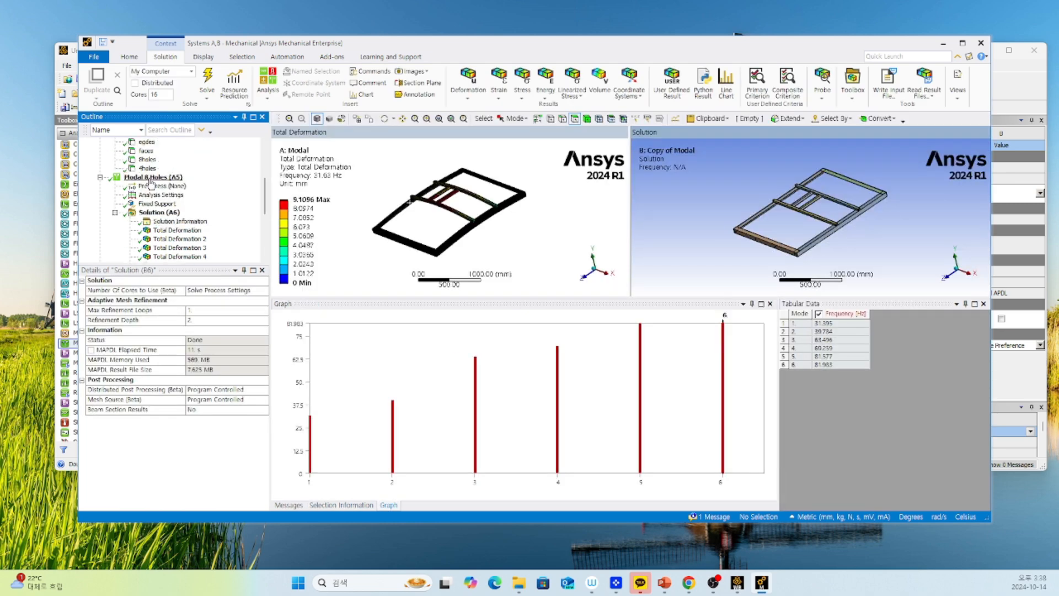
click(164, 215)
scroll(163, 219, down, 4)
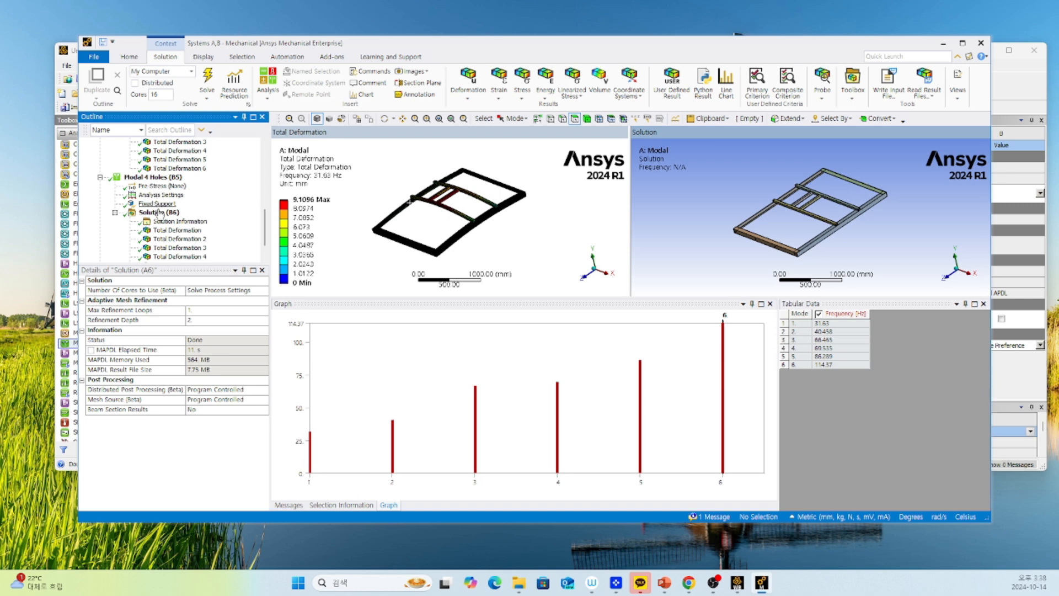
ctrl+click(159, 212)
scroll(191, 217, down, 1)
click(131, 257)
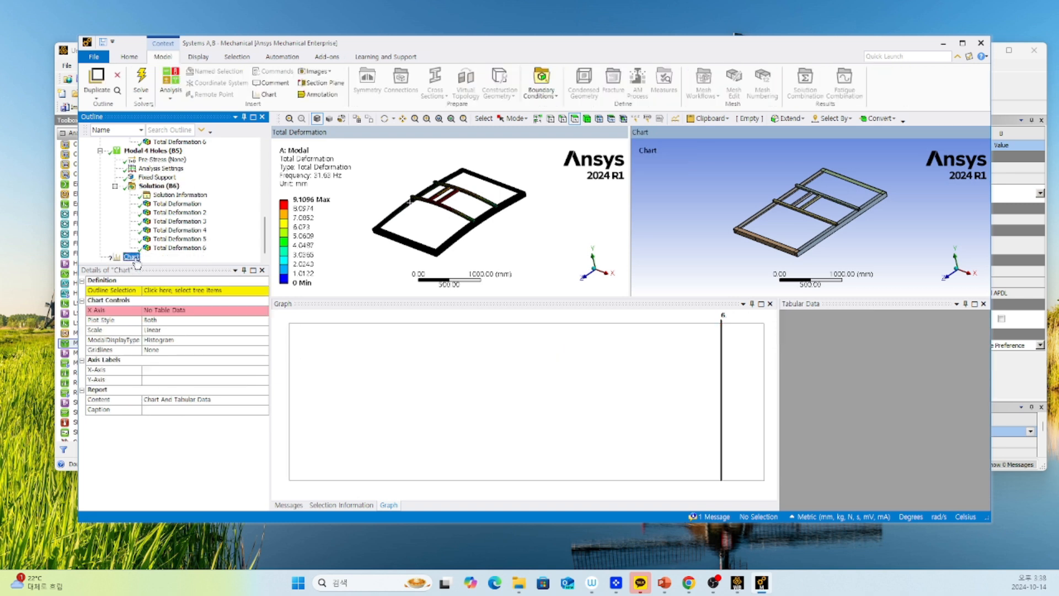
click(176, 291)
click(174, 292)
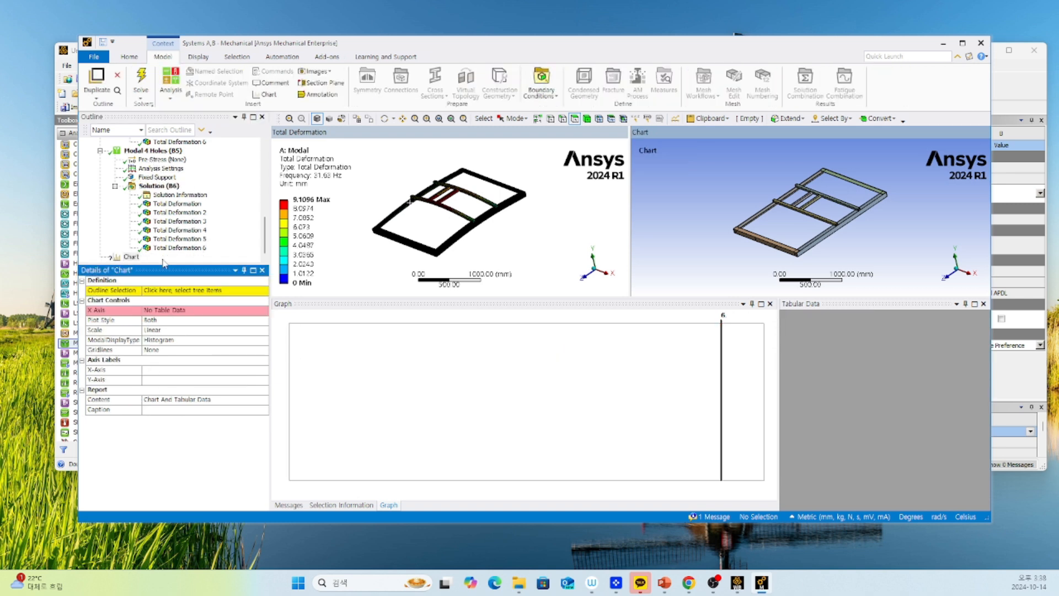
click(161, 189)
scroll(170, 198, up, 4)
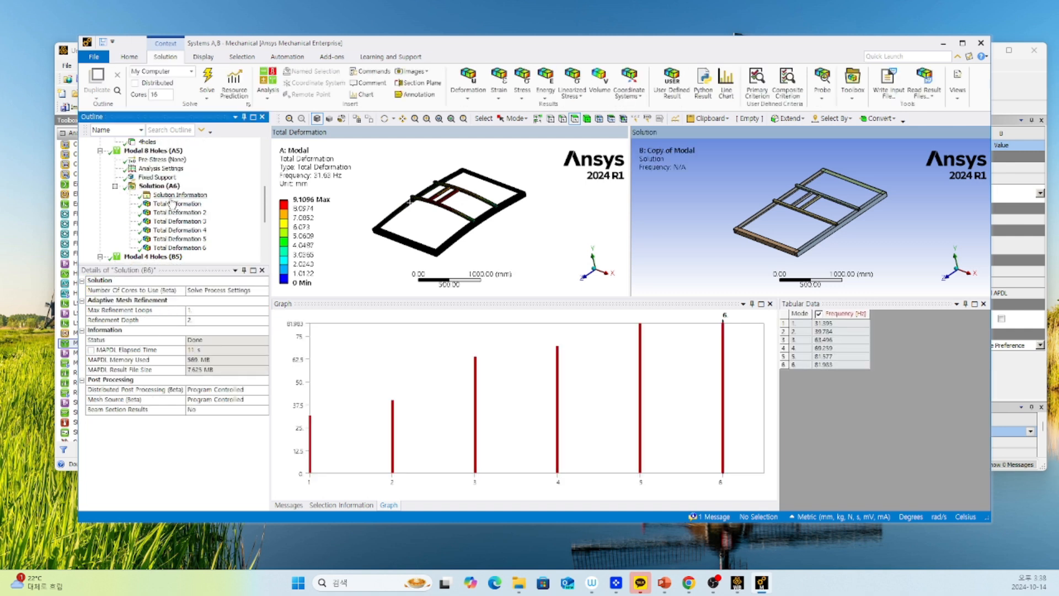
ctrl+click(160, 187)
scroll(165, 210, down, 3)
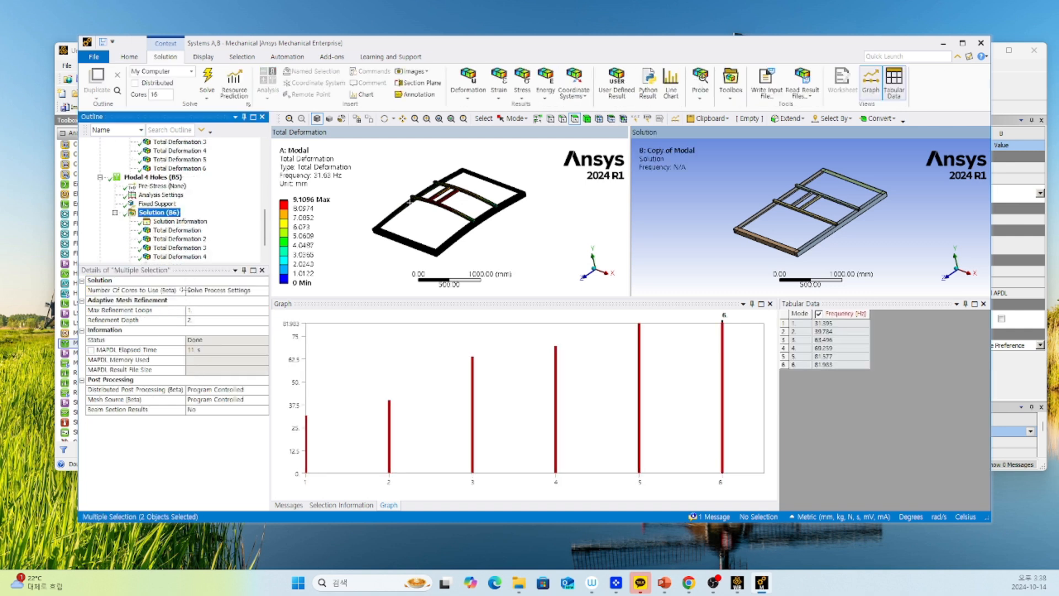
Set the chart's outline selection to the Solution objects of Modal 4 Holes and Modal 8 Holes, and enlarge the graph area.
scroll(165, 231, down, 1)
click(132, 256)
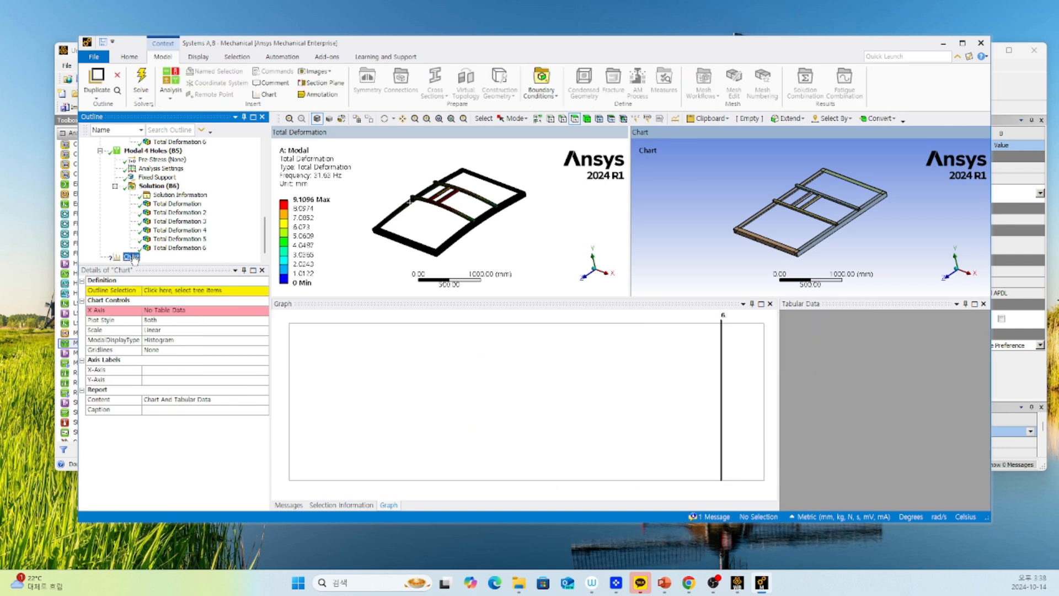
click(177, 291)
click(159, 186)
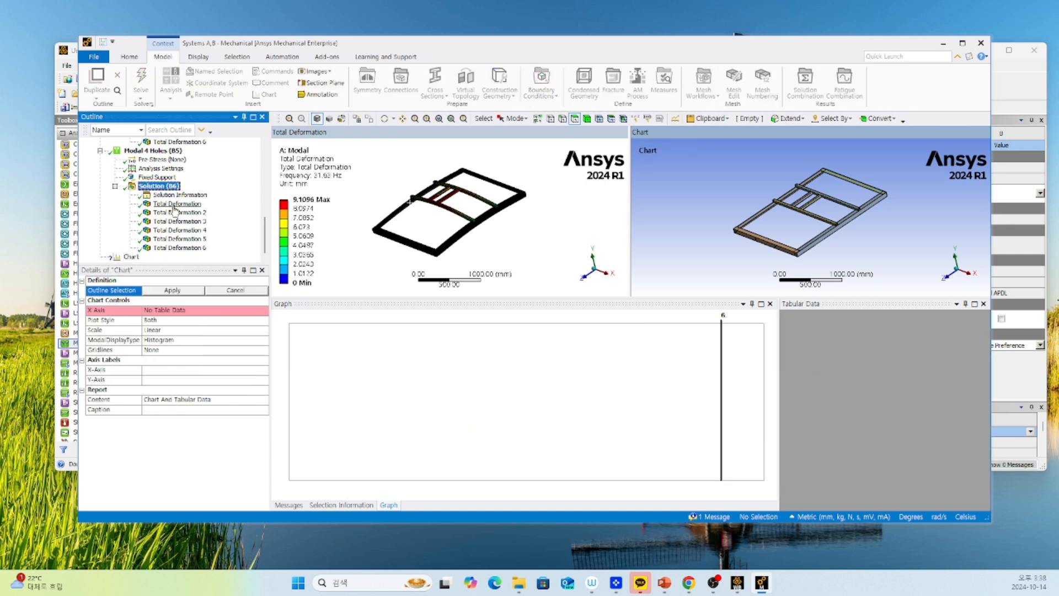
scroll(160, 199, up, 5)
ctrl+click(160, 213)
scroll(194, 243, down, 5)
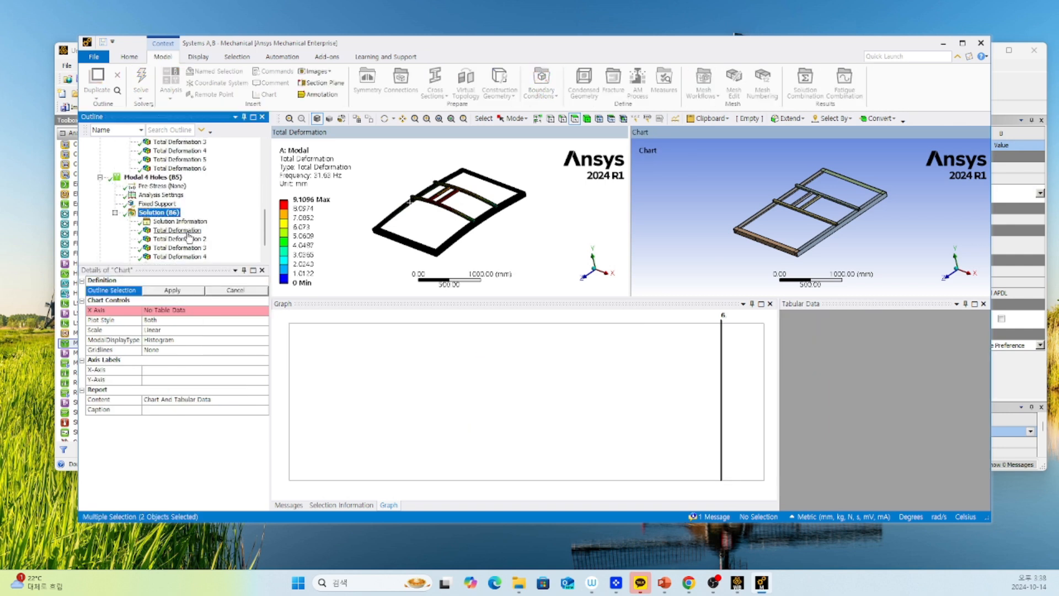
click(182, 290)
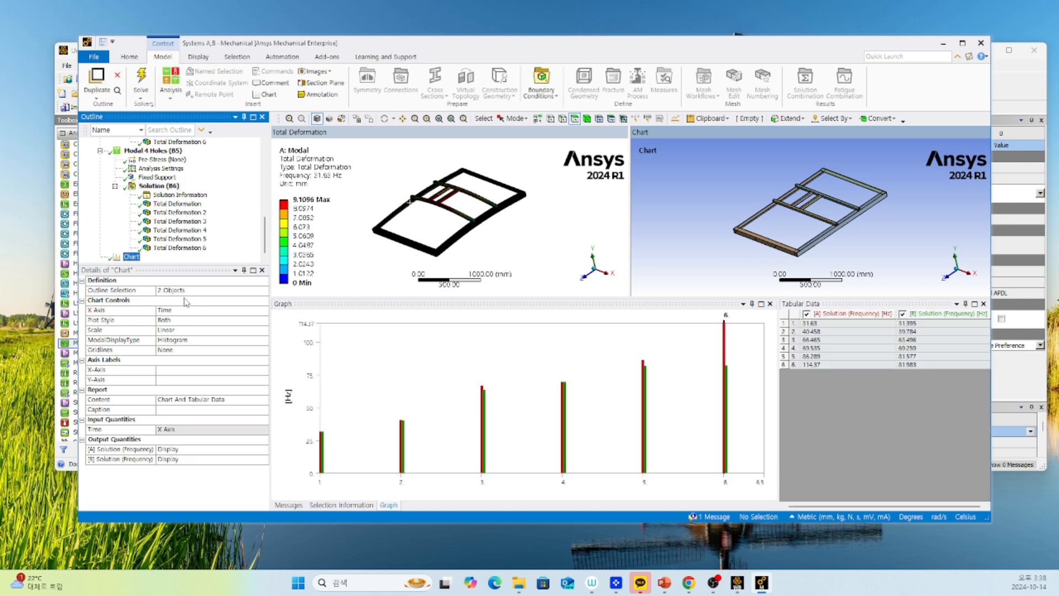
drag(556, 298, 557, 168)
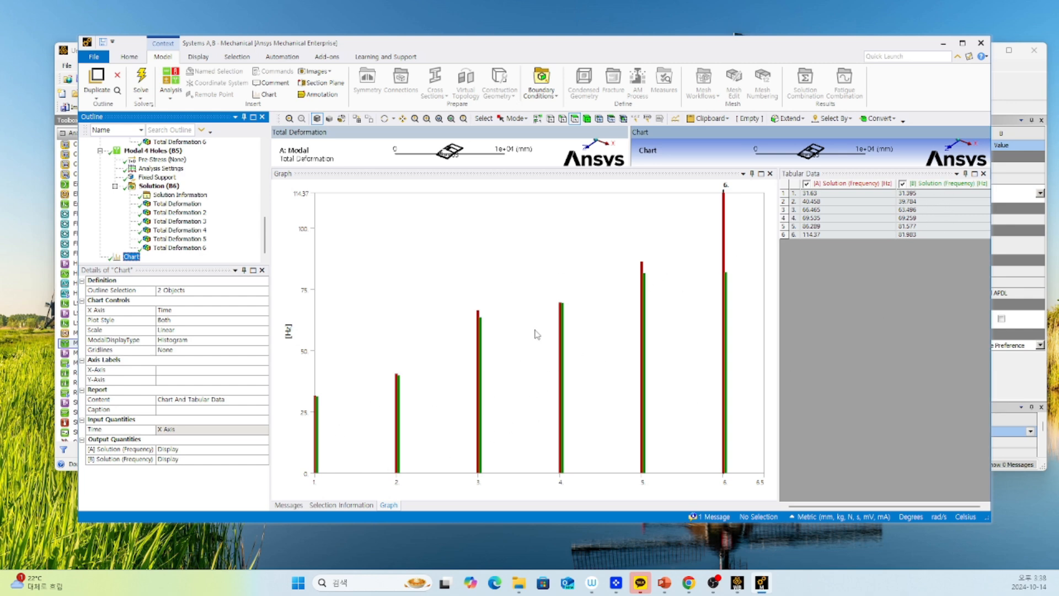
Switch to the Workbench project window and duplicate the original Modal system A as an independent system.
drag(561, 51, 591, 38)
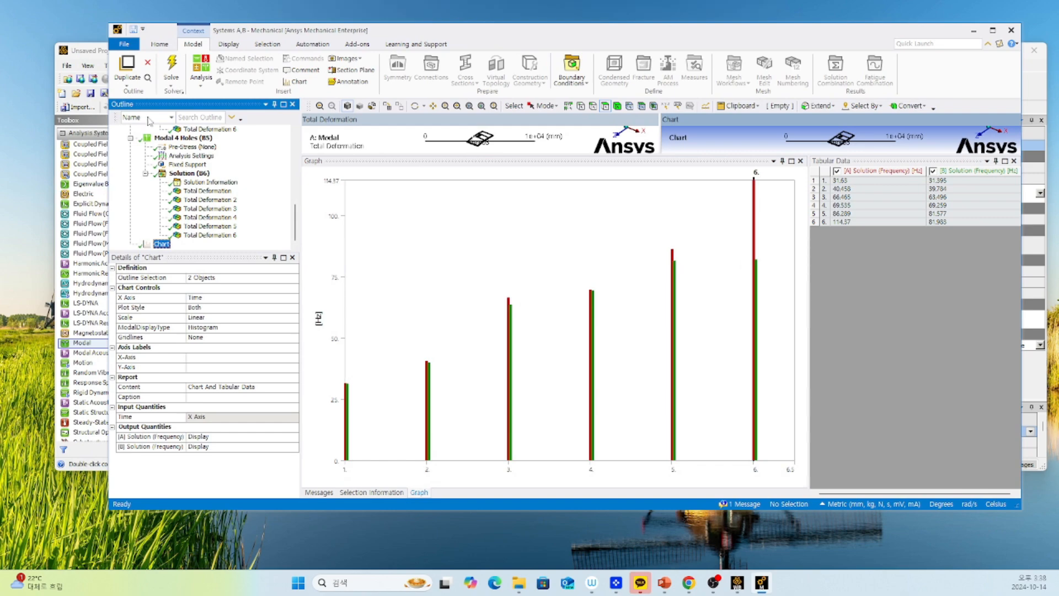
drag(297, 37, 421, 411)
click(377, 301)
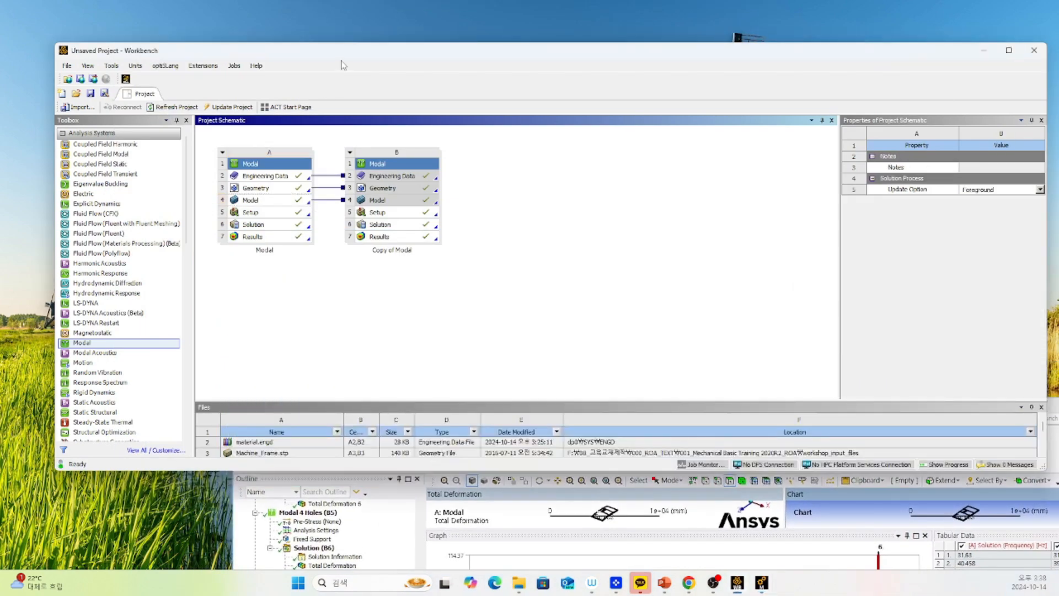
drag(343, 65, 367, 44)
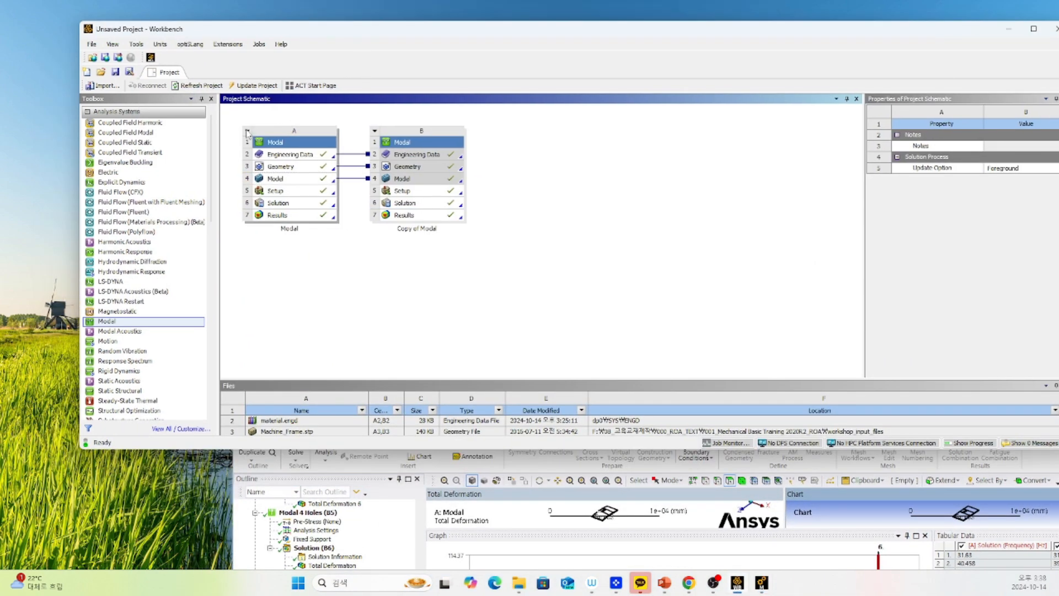
click(247, 132)
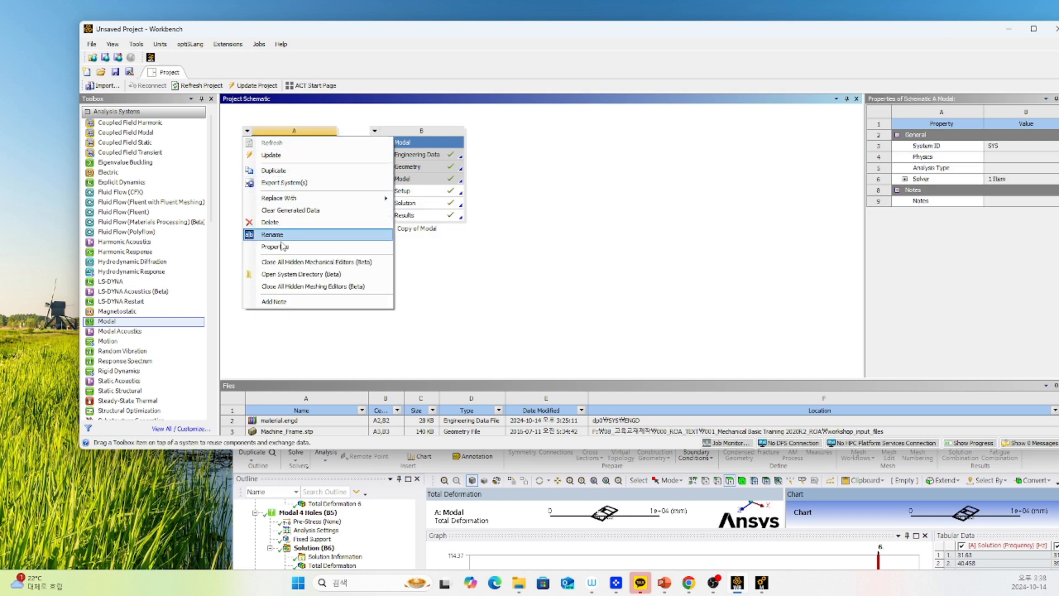
click(273, 171)
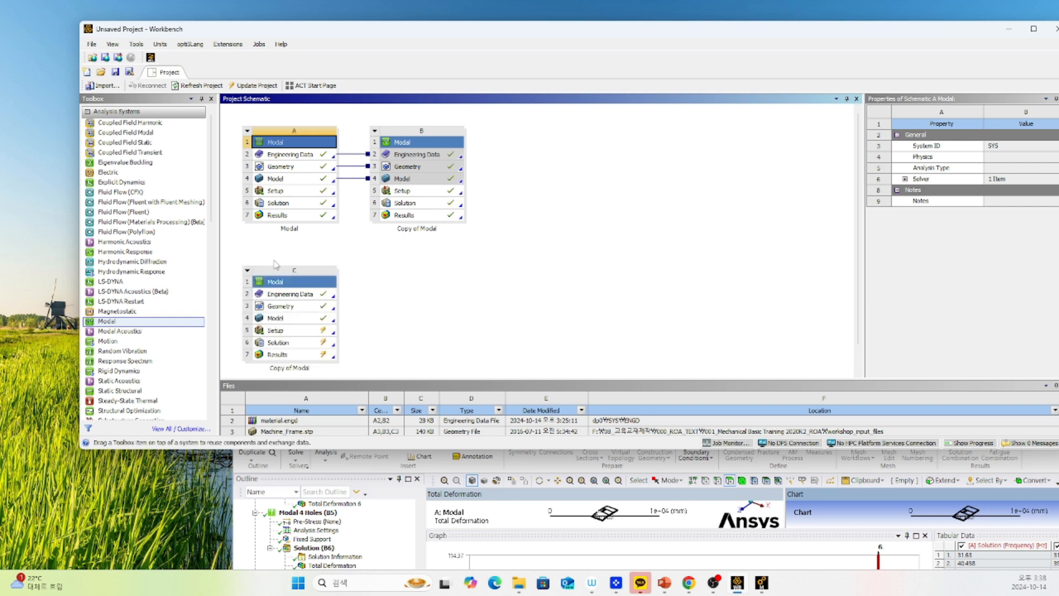
Replace the analysis type of the duplicated system C with Static Structural.
right_click(286, 288)
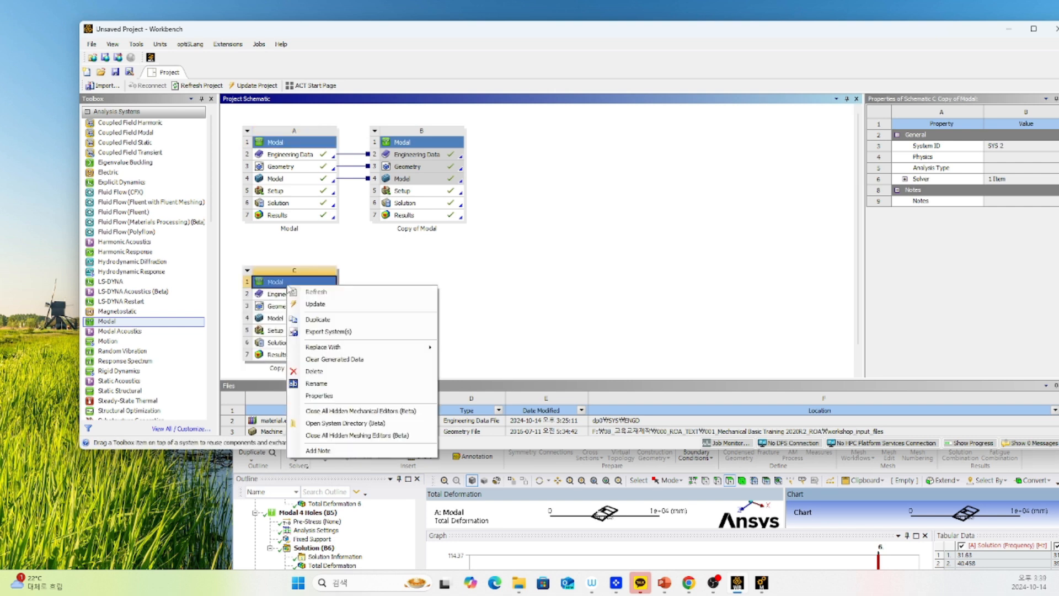
mouse_move(353, 350)
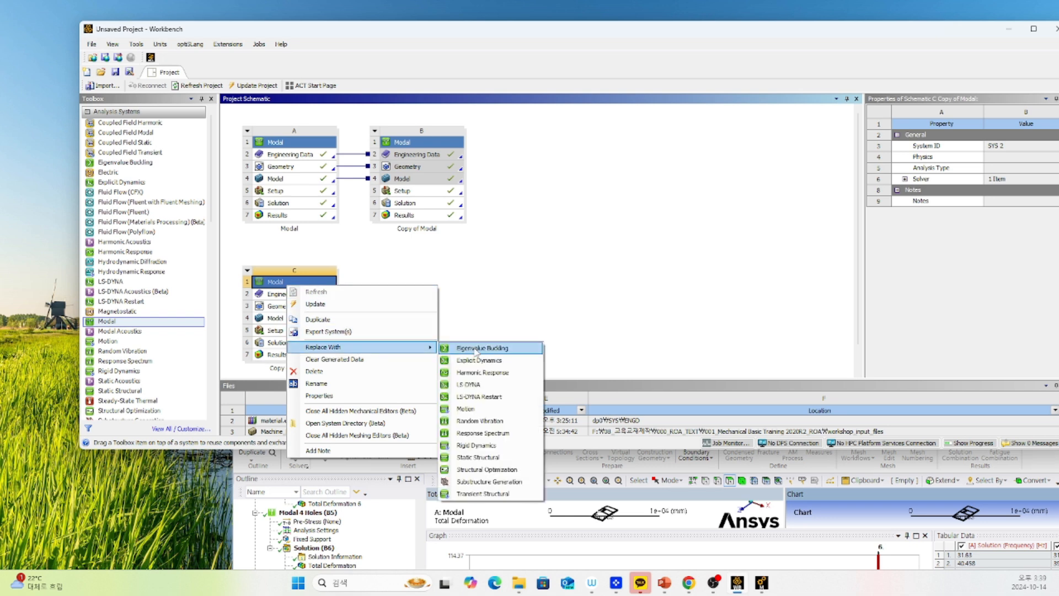
click(499, 458)
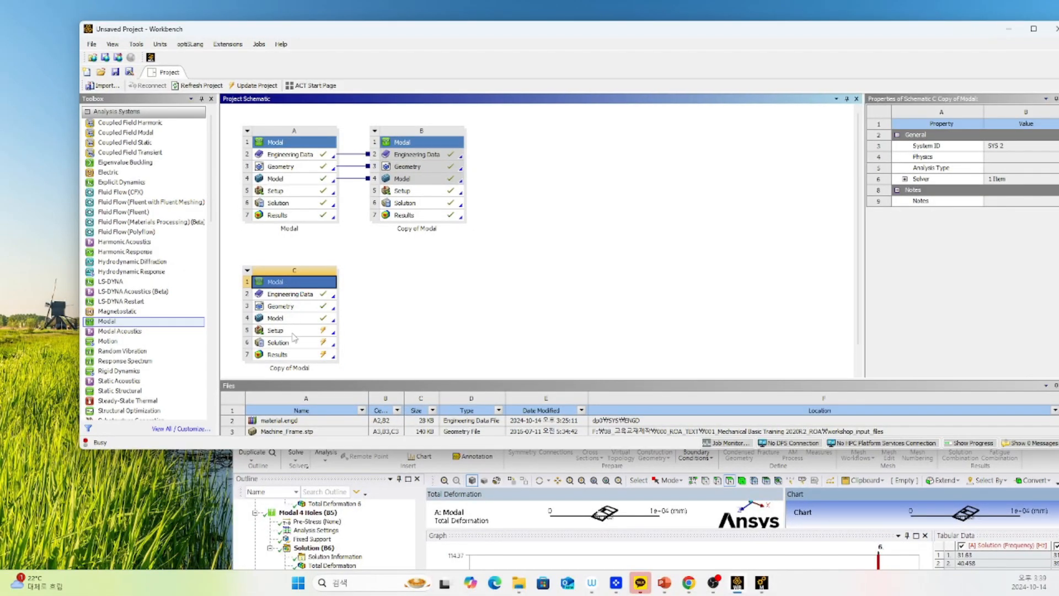
right_click(322, 285)
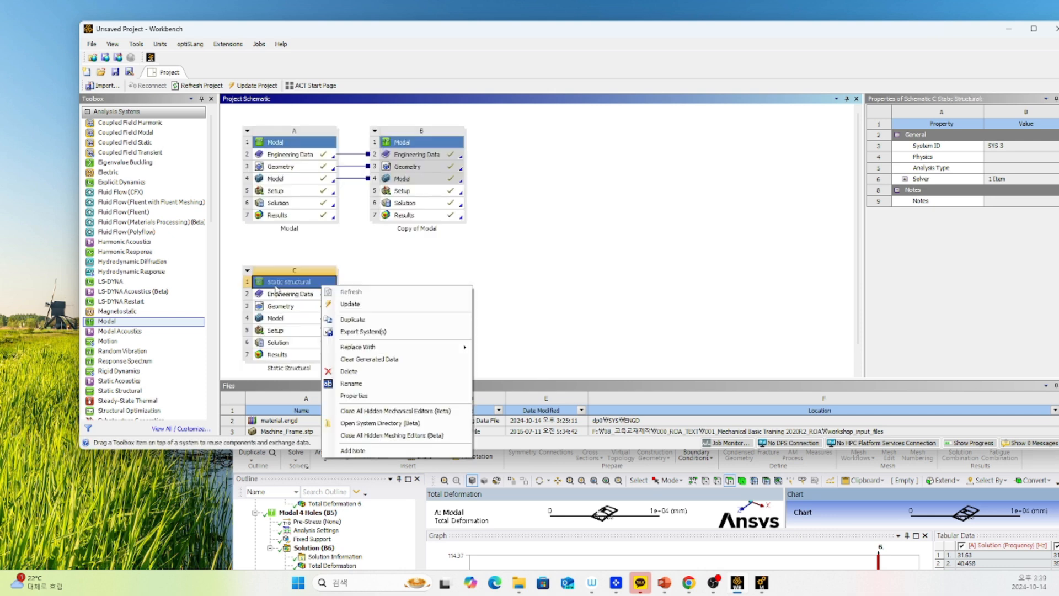
click(353, 239)
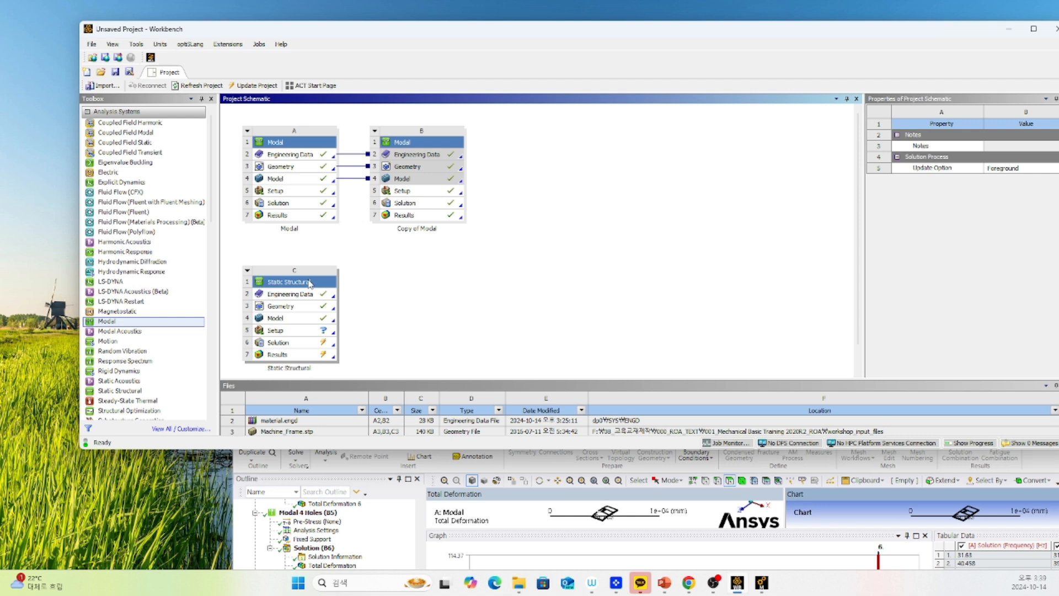
Open the Model cell of Static Structural system C for editing and move the existing Mechanical window aside.
scroll(361, 271, down, 1)
scroll(309, 298, up, 1)
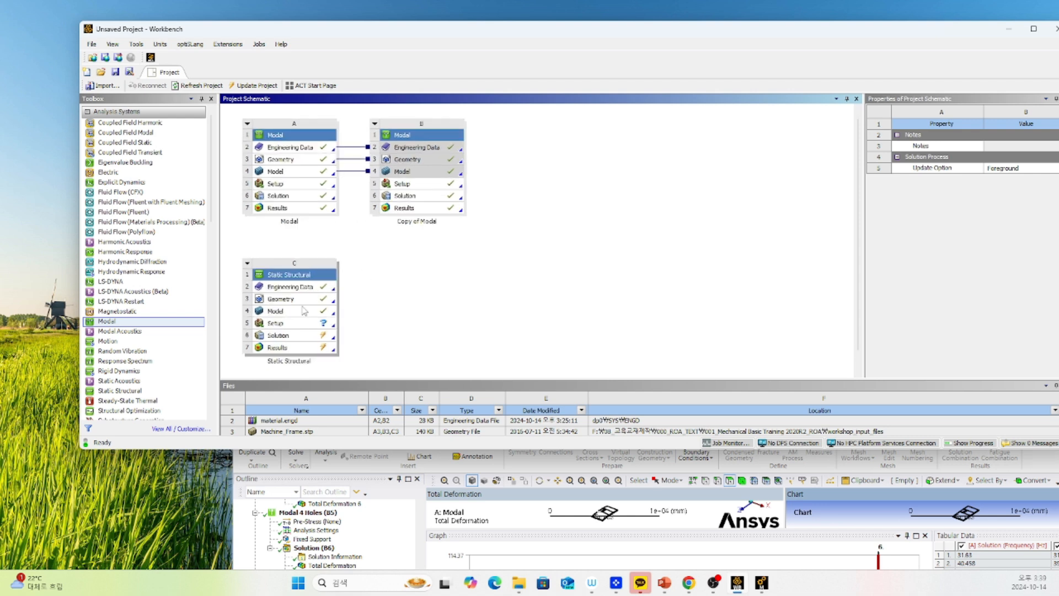
click(296, 313)
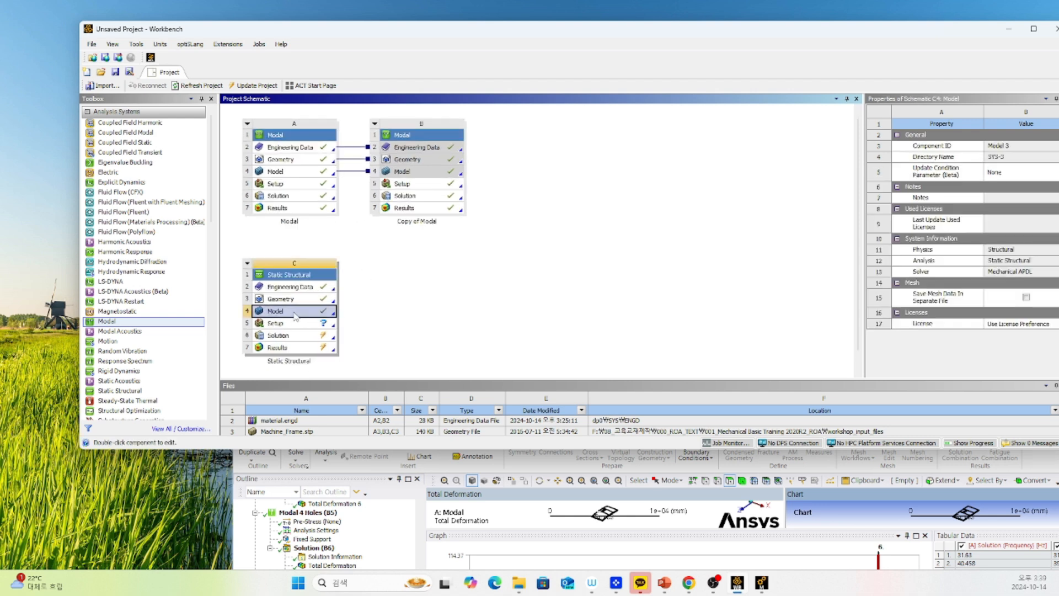
double_click(301, 316)
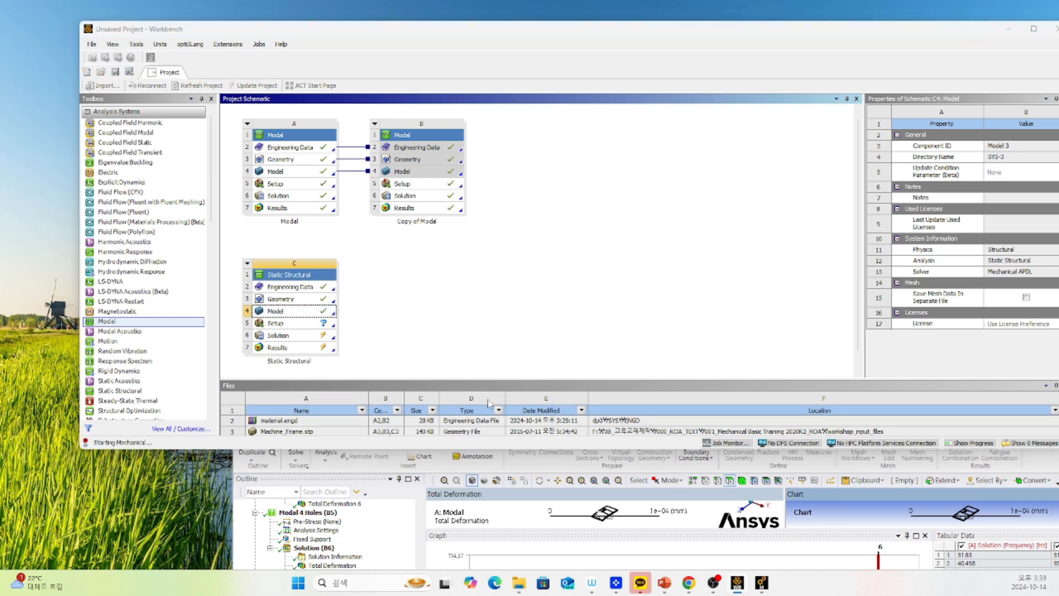
click(484, 498)
drag(538, 407, 189, 285)
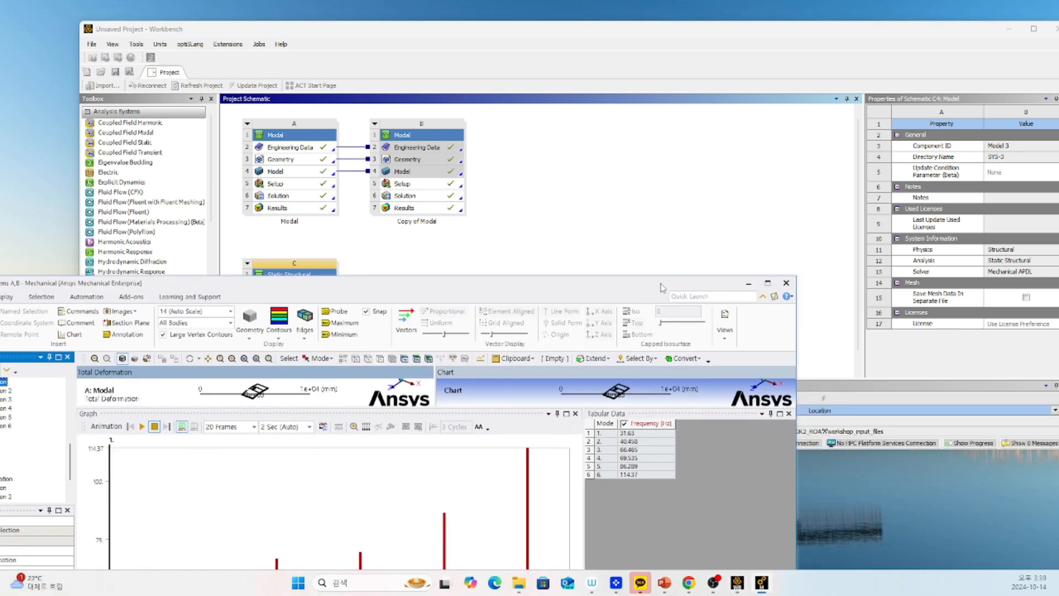
Close the old Mechanical window of the modal systems and move the Static Structural Mechanical window fully into view.
click(786, 283)
click(301, 315)
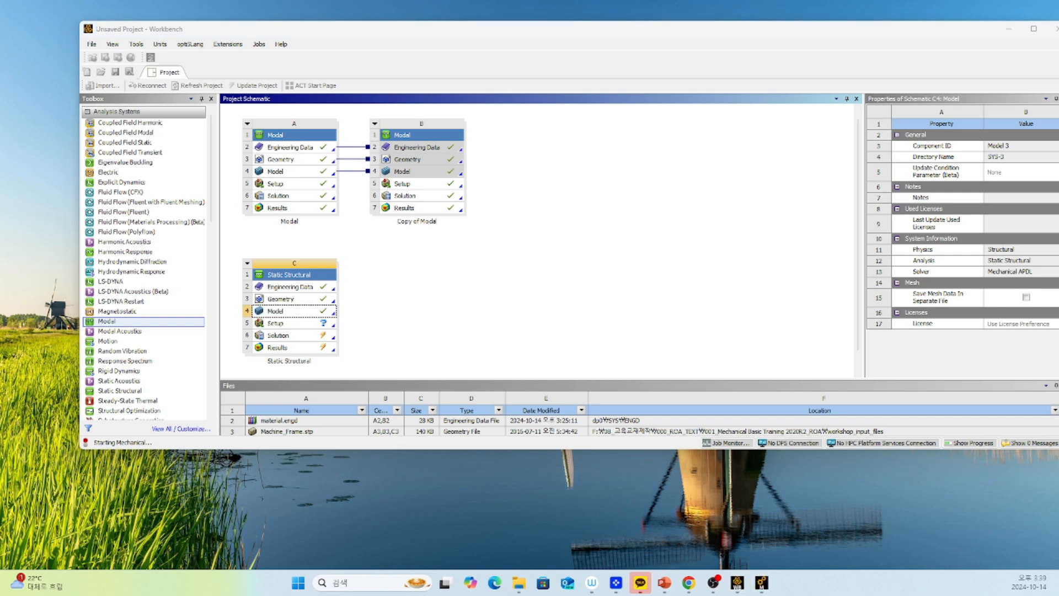
drag(0, 81, 287, 42)
Examine the Fixed Support carried over into the Static Structural analysis and the mount bars between the frame's crossbars.
scroll(537, 203, up, 5)
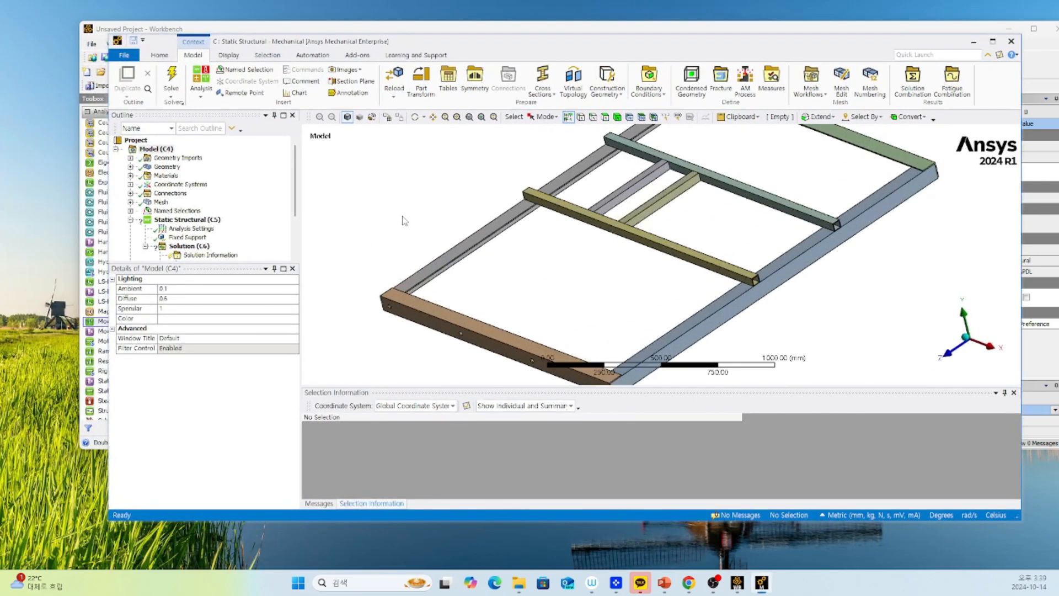
scroll(536, 204, up, 2)
scroll(511, 205, up, 3)
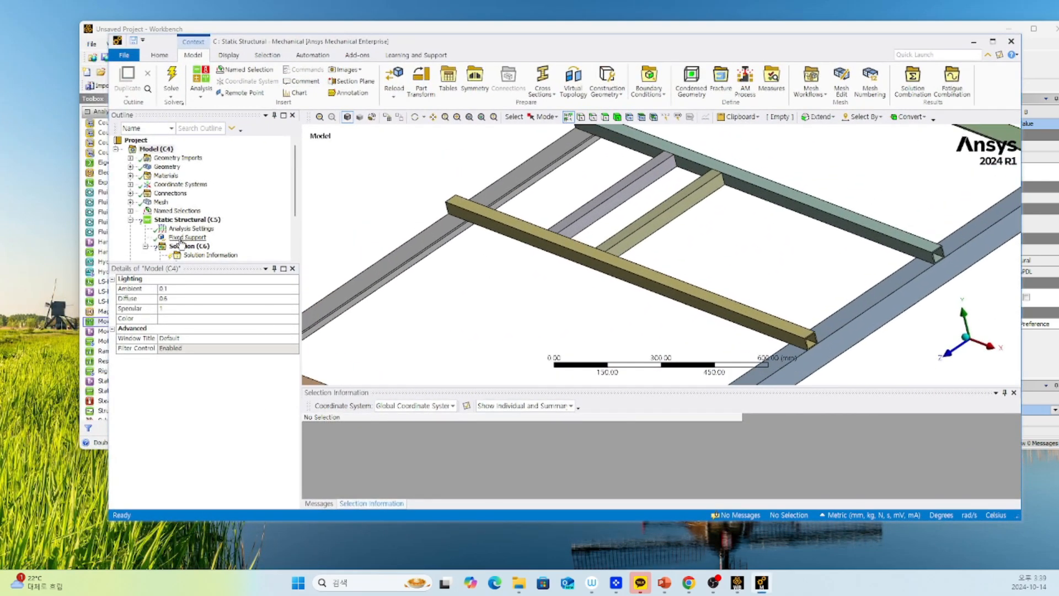
click(182, 238)
scroll(552, 204, down, 1)
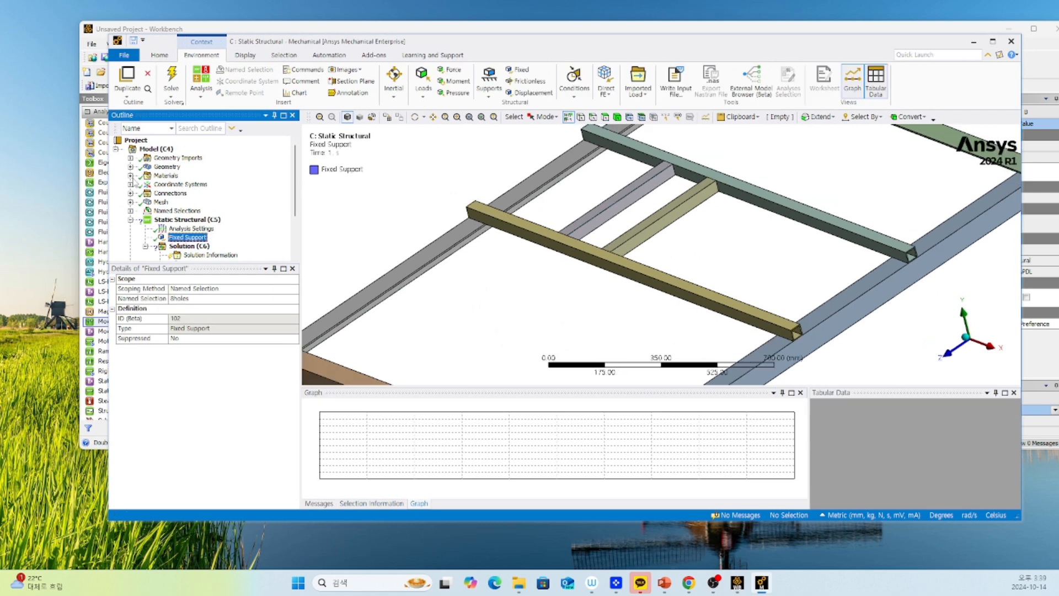
Insert a Point Mass under Geometry, scoped to the two facing side faces of Mountbar1 and Mountbar2.
click(166, 167)
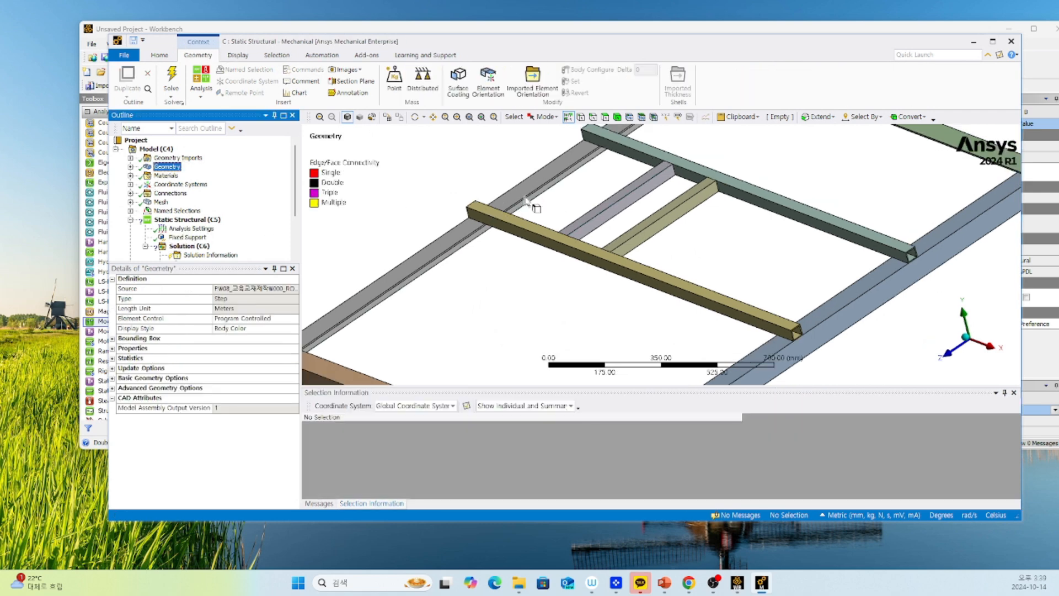
click(607, 230)
mouse_move(490, 280)
middle_down()
mouse_move(482, 270)
mouse_move(581, 335)
middle_up()
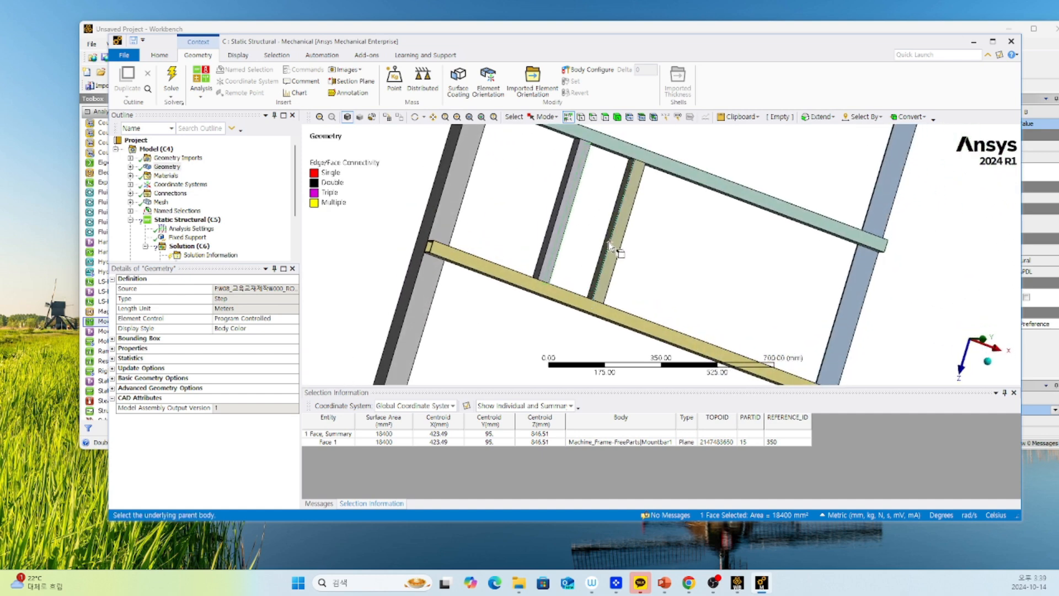
middle_drag(617, 265, 546, 218)
ctrl+click(605, 247)
right_click(565, 224)
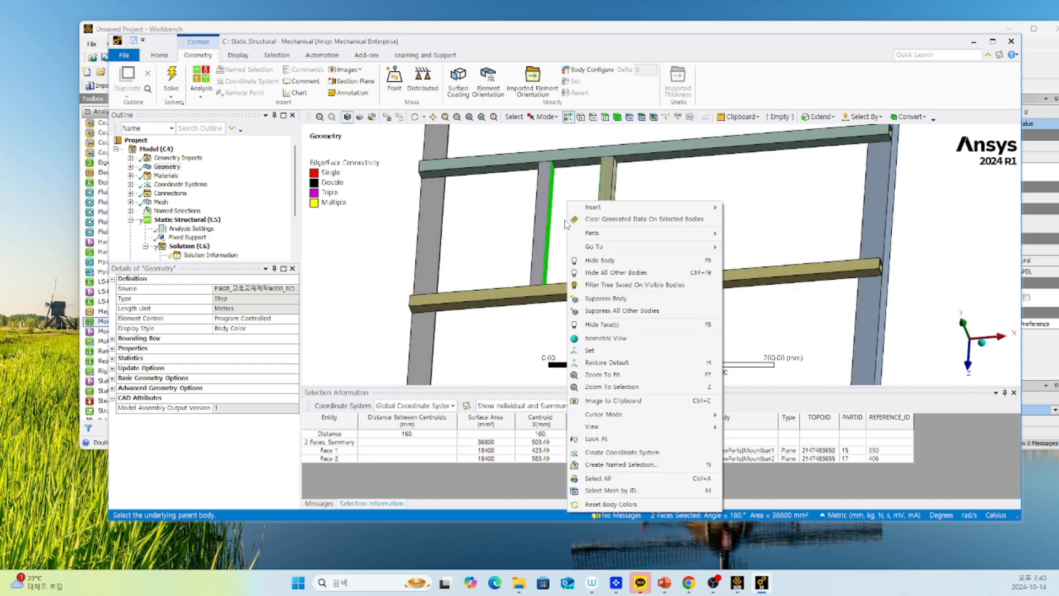
mouse_move(604, 208)
click(758, 220)
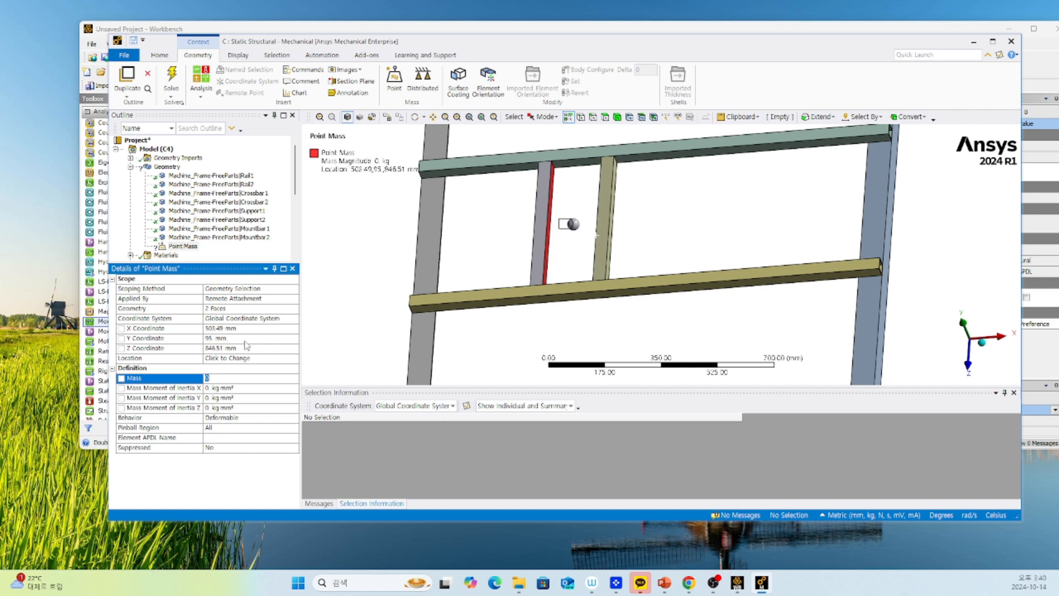
Set the Point Mass's Y coordinate to 0 mm and its mass to 250 kg.
click(244, 340)
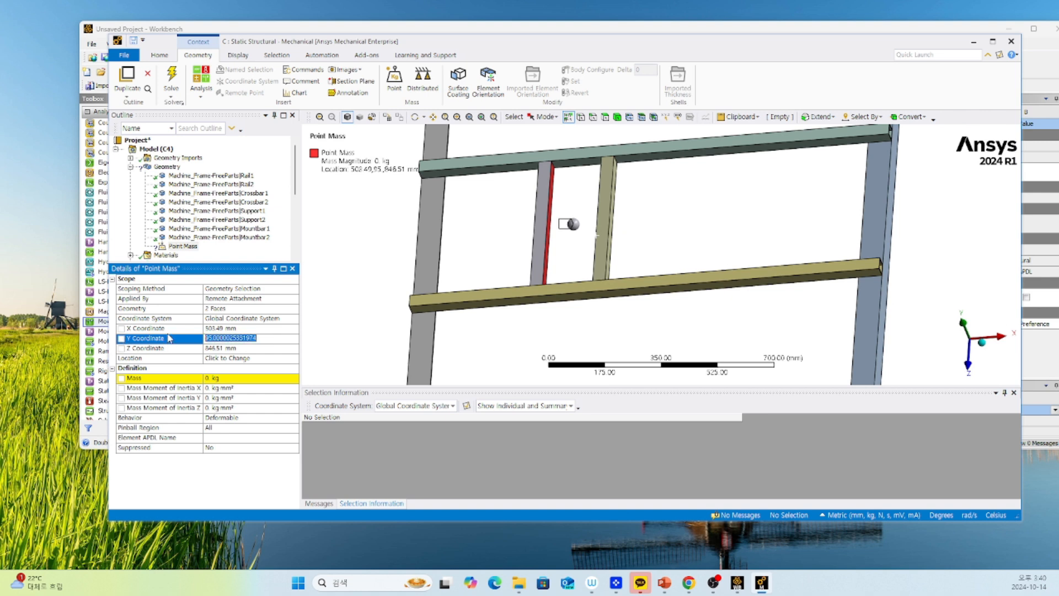
key(BackSpace)
text(0)
click(197, 380)
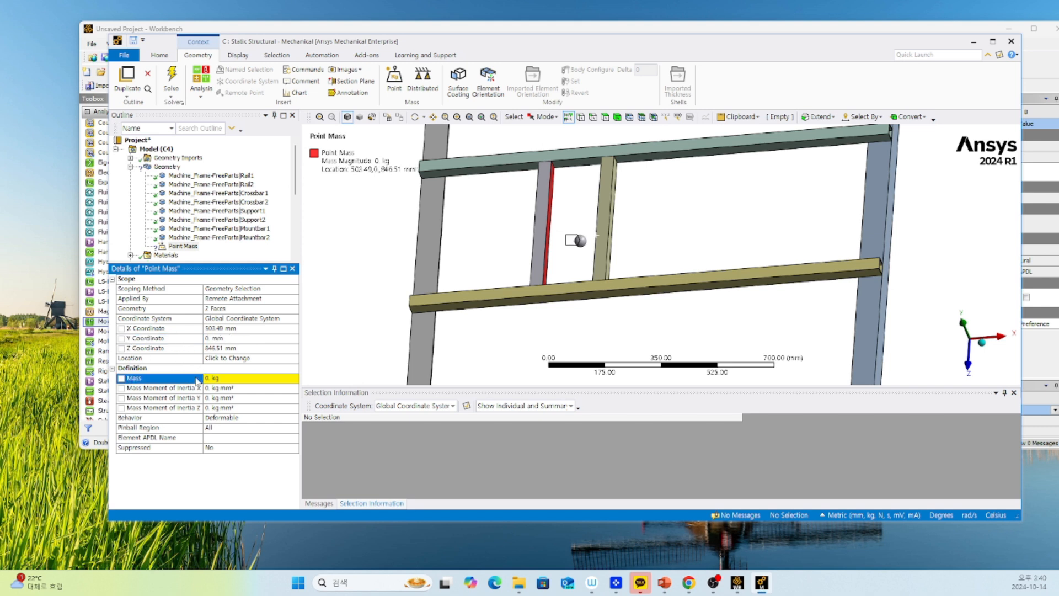
middle_drag(649, 256, 584, 295)
click(233, 377)
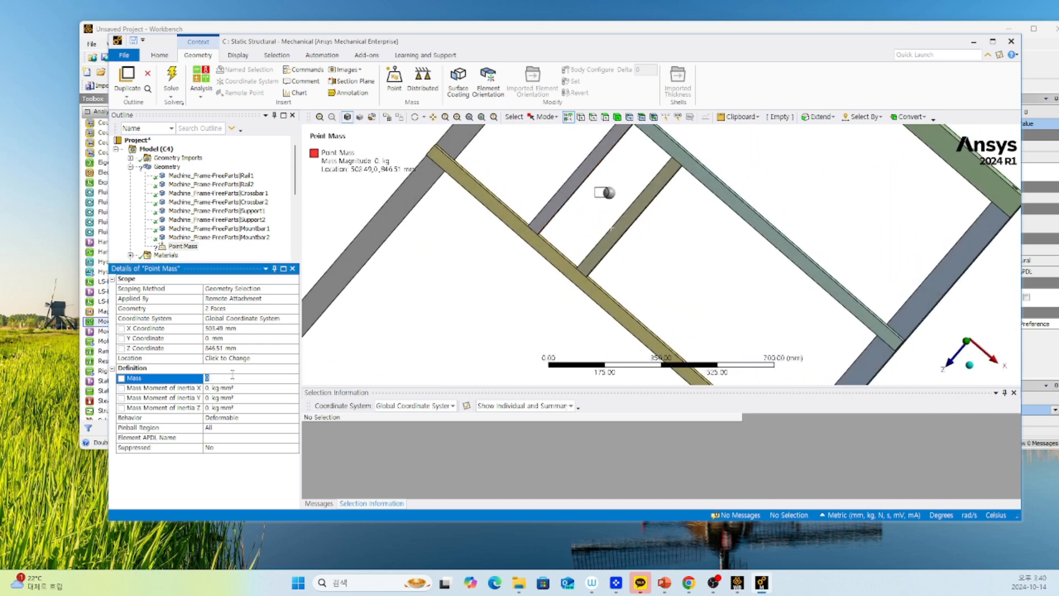
key(Return)
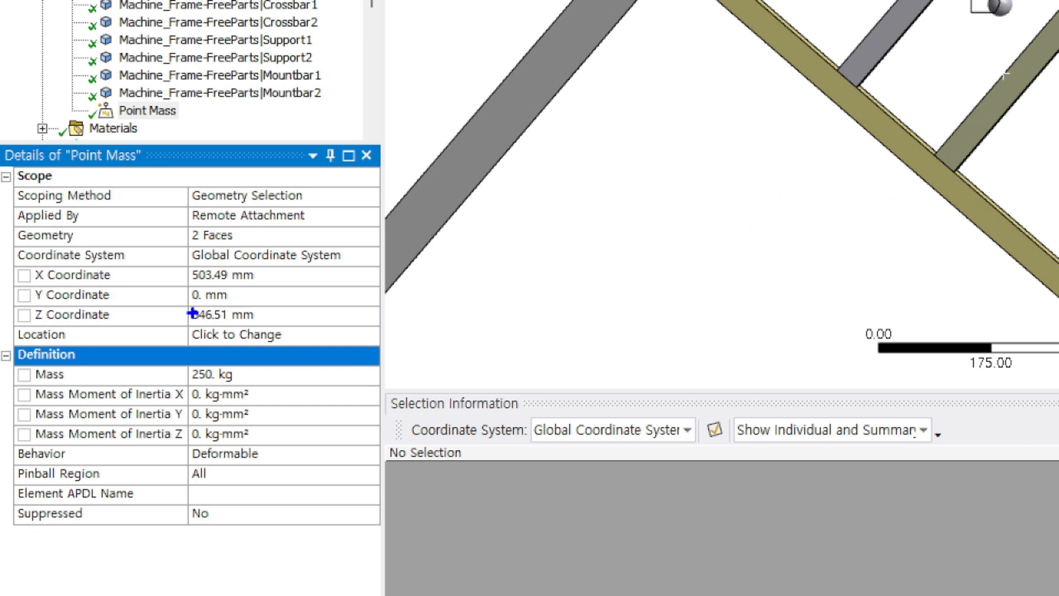
drag(189, 282, 266, 282)
shift+drag(188, 301, 252, 299)
key(ctrl+z)
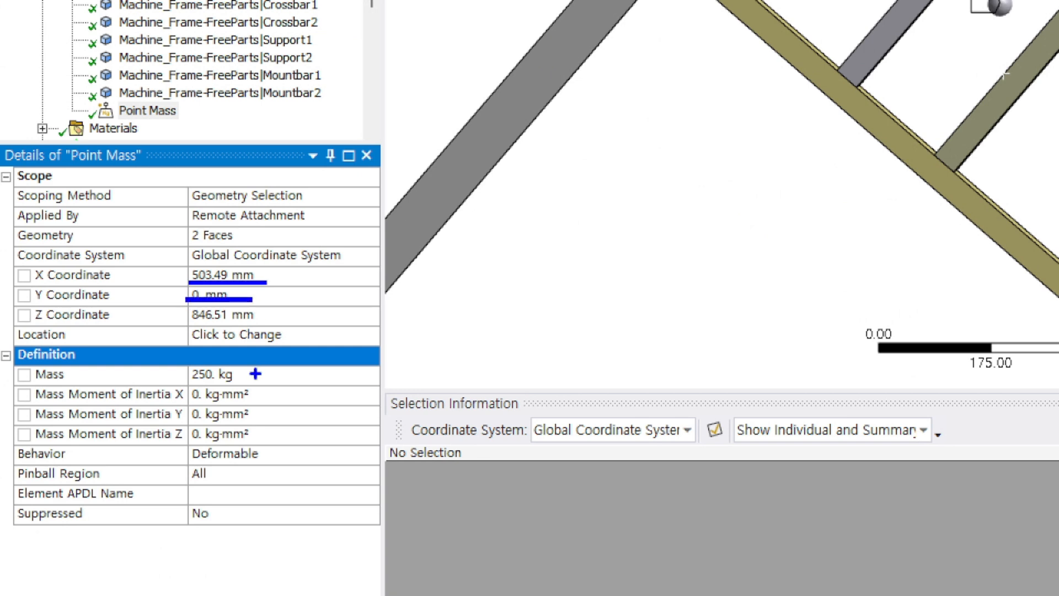
shift+drag(191, 379, 252, 378)
key(ctrl+z)
key(Escape)
Add Standard Earth Gravity to the Static Structural analysis, acting in the -Y Direction.
scroll(463, 276, down, 3)
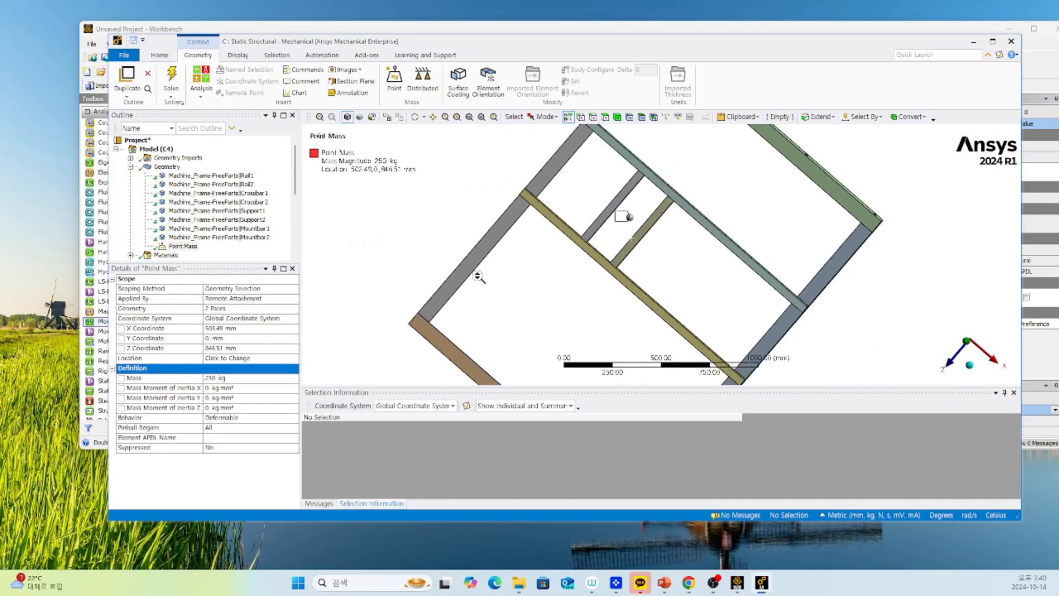
ctrl+middle_drag(550, 306, 527, 263)
scroll(177, 211, down, 6)
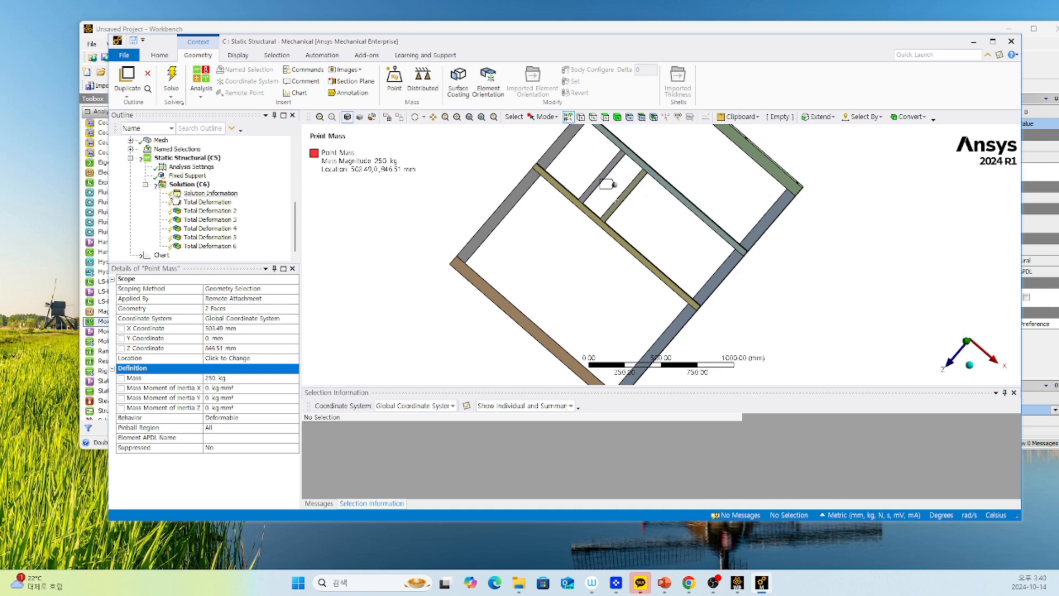
click(184, 157)
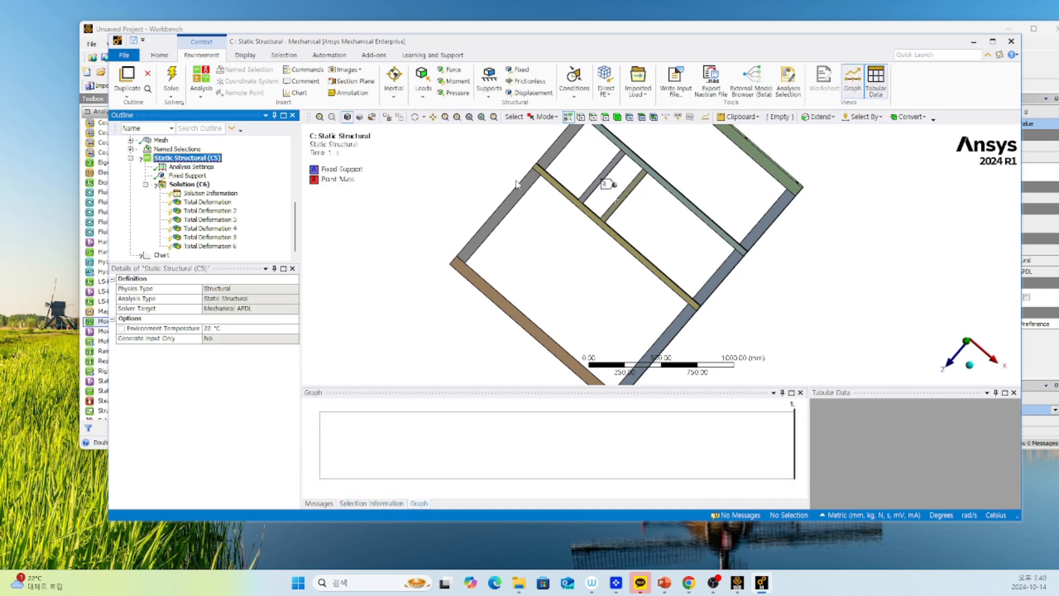
right_click(184, 160)
mouse_move(209, 164)
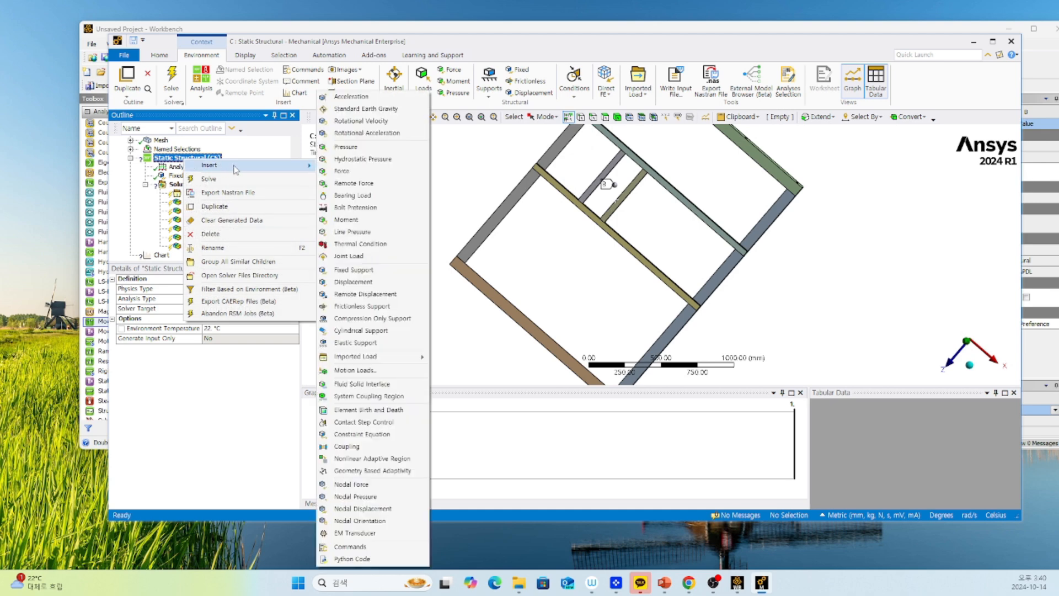
click(373, 114)
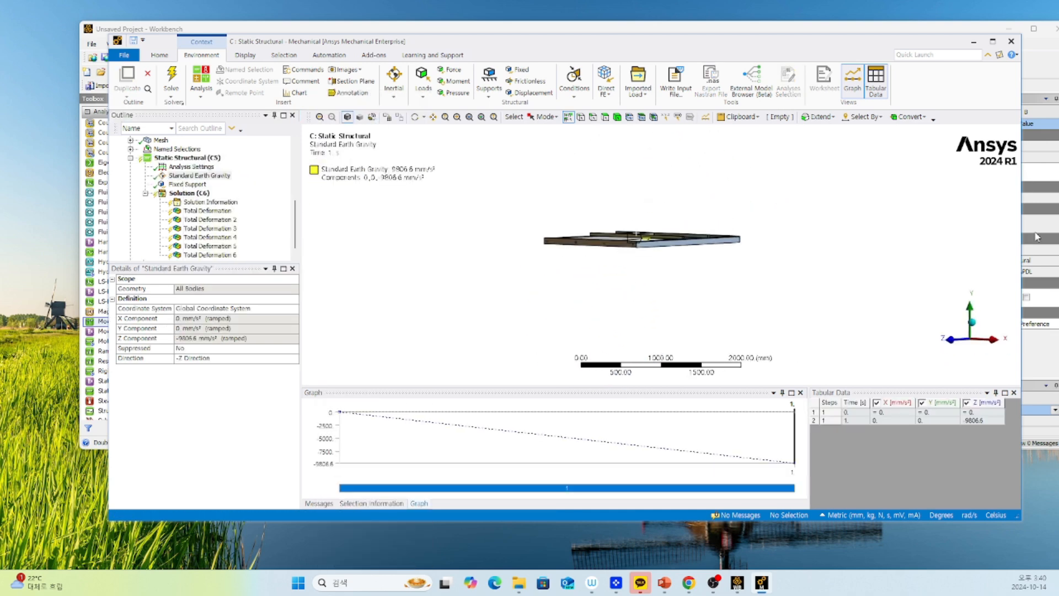
click(209, 358)
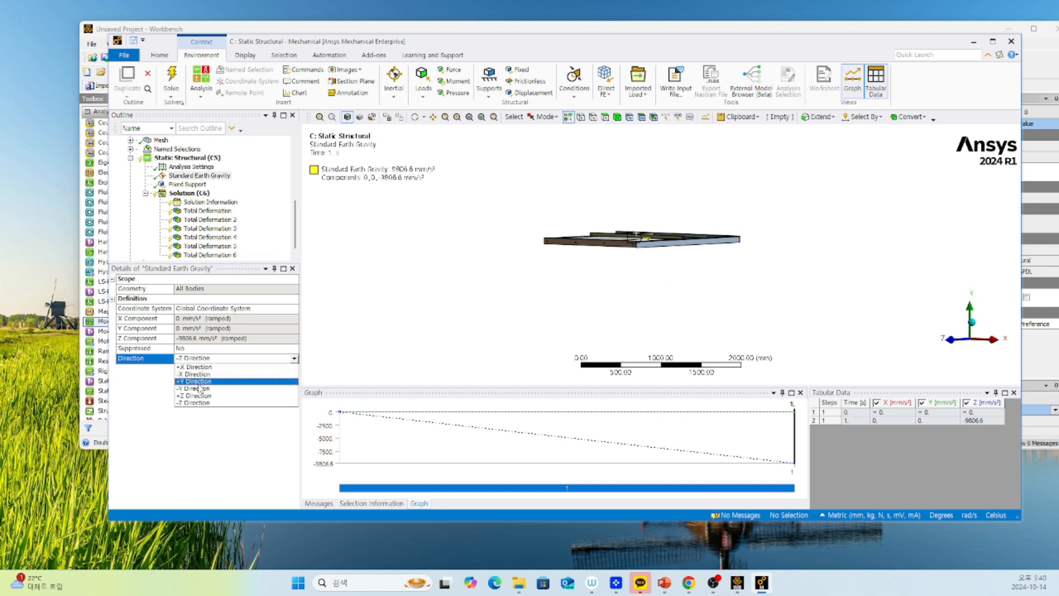
click(196, 389)
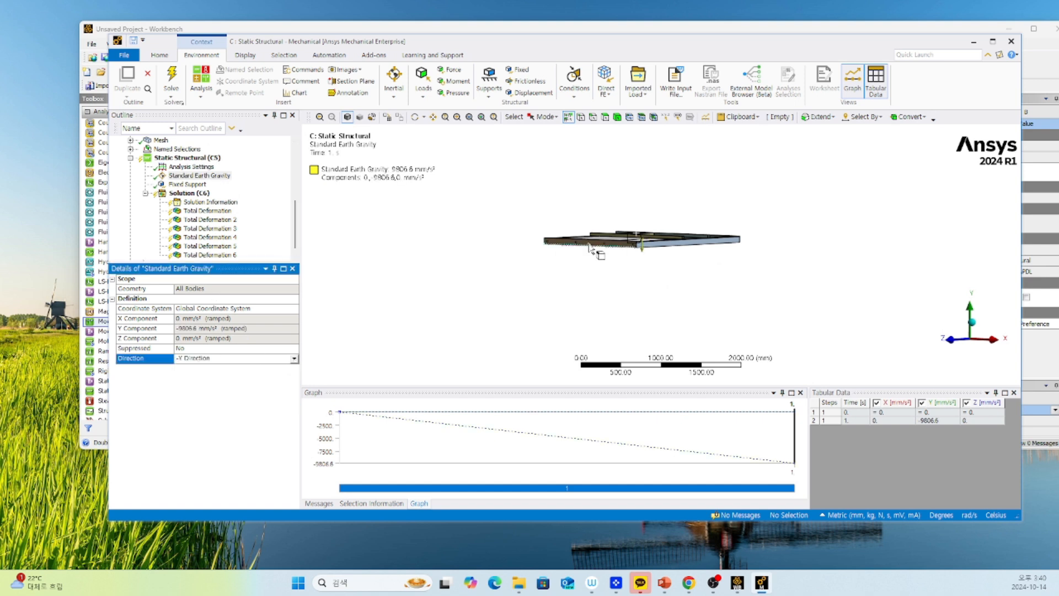
Solve the Static Structural analysis and delete the leftover Chart object from the model tree.
right_click(178, 194)
click(213, 209)
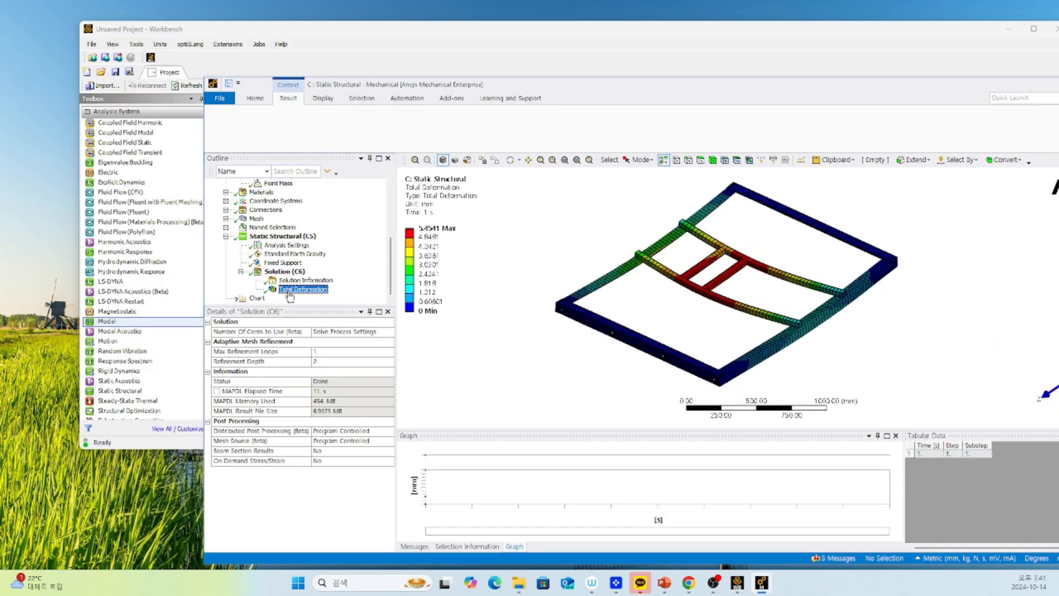
right_click(255, 298)
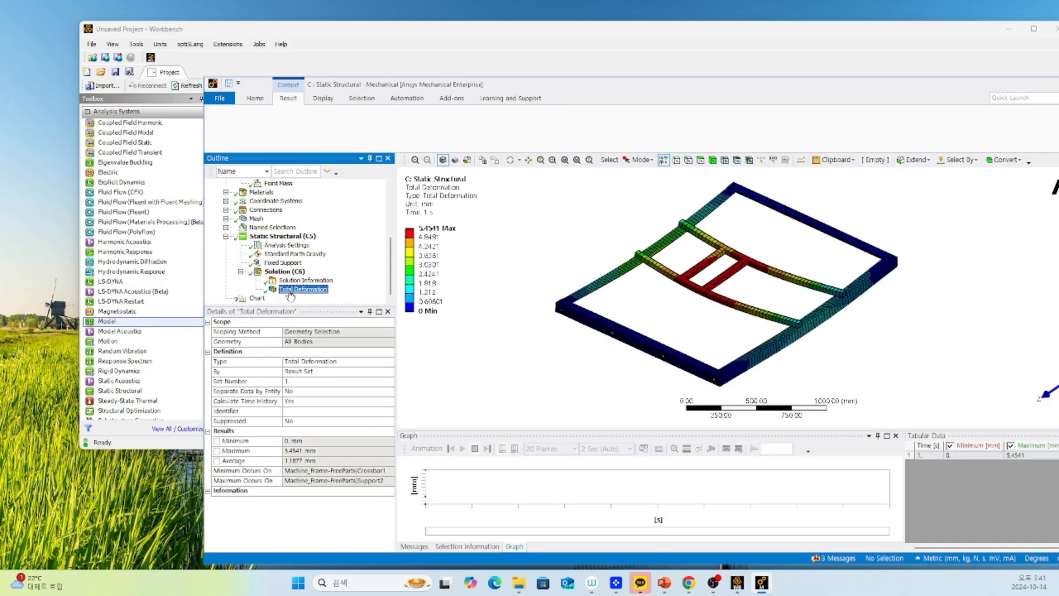
click(286, 370)
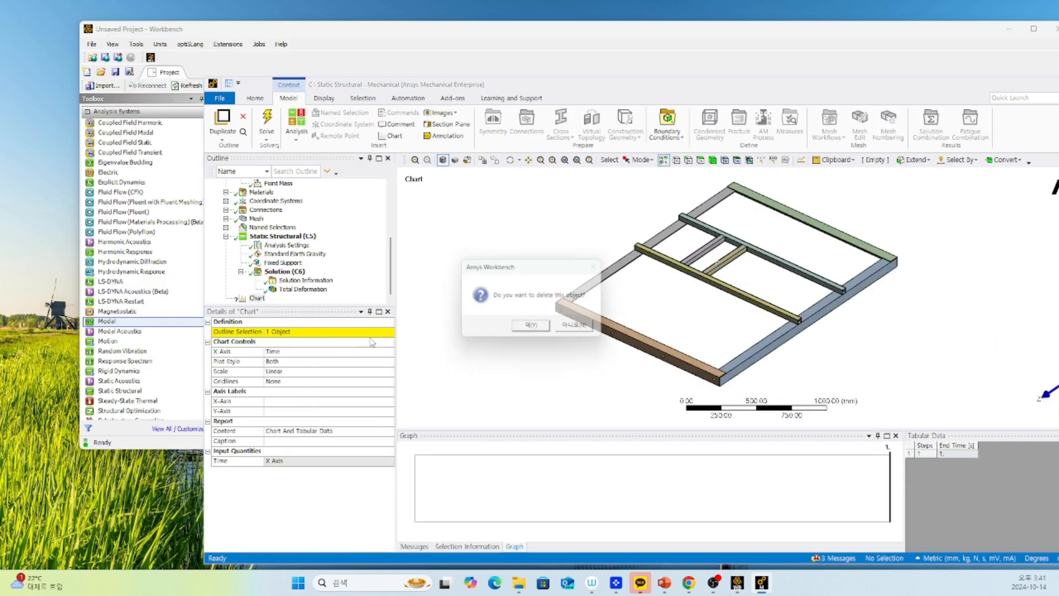
click(530, 330)
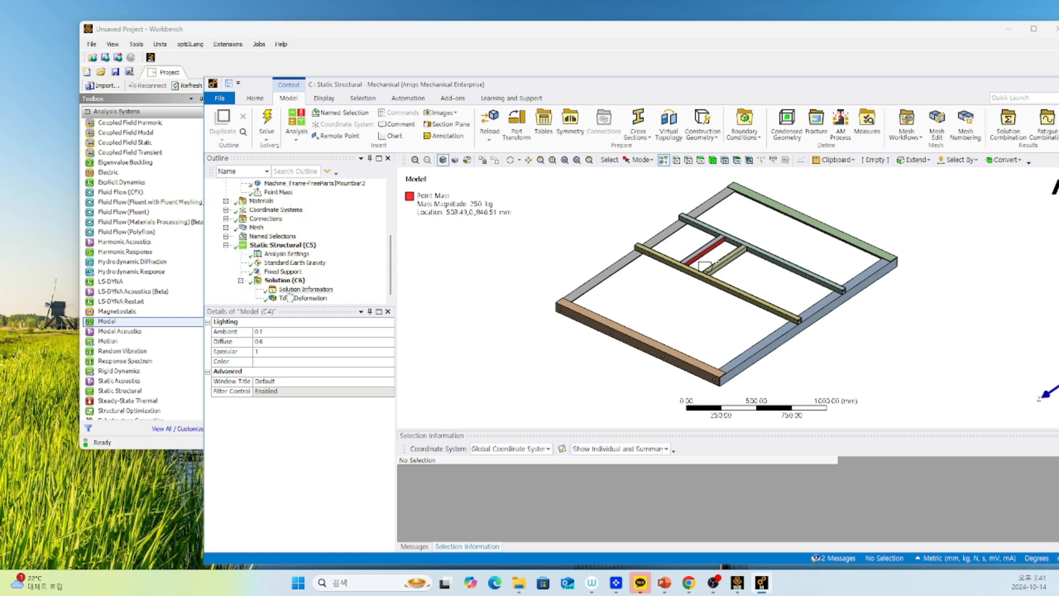
Add an Equivalent (von-Mises) Stress result to the static solution, evaluate all results, and display Total Deformation and Equivalent Stress.
right_click(282, 280)
mouse_move(353, 286)
mouse_move(441, 312)
click(531, 311)
right_click(285, 272)
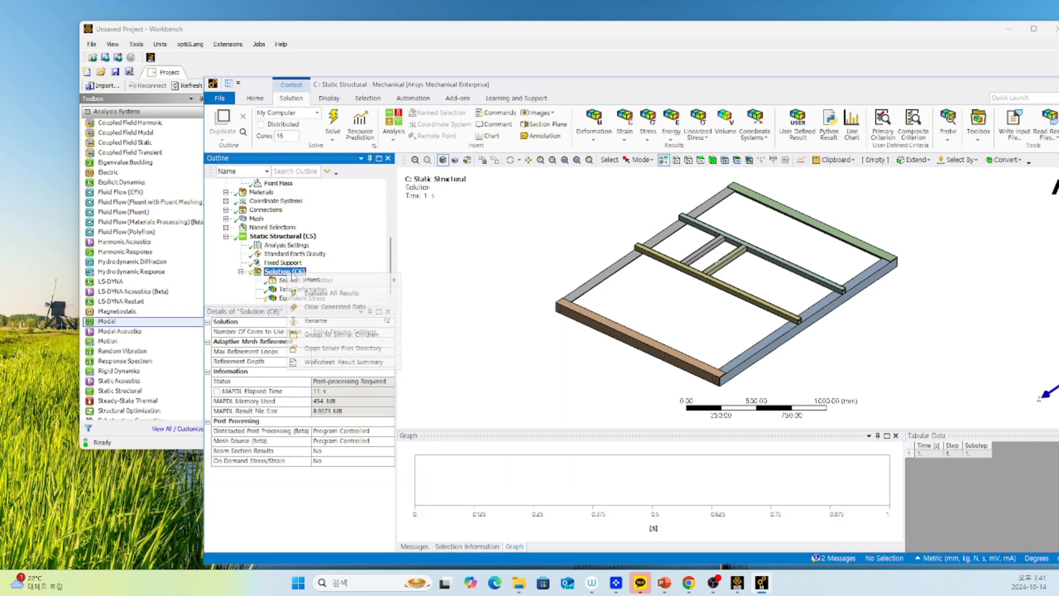
click(322, 296)
click(298, 289)
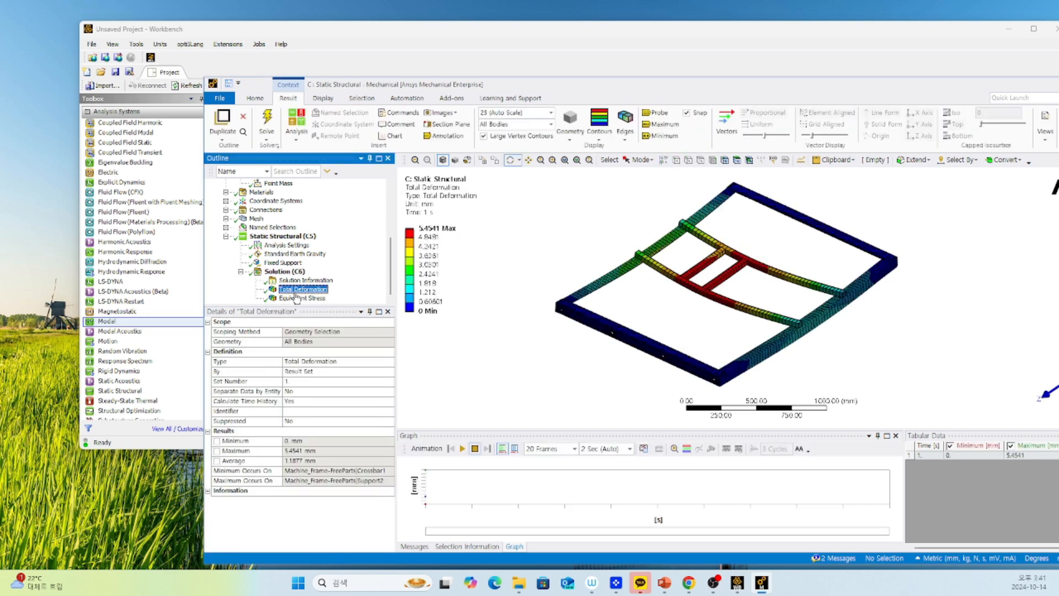
click(299, 298)
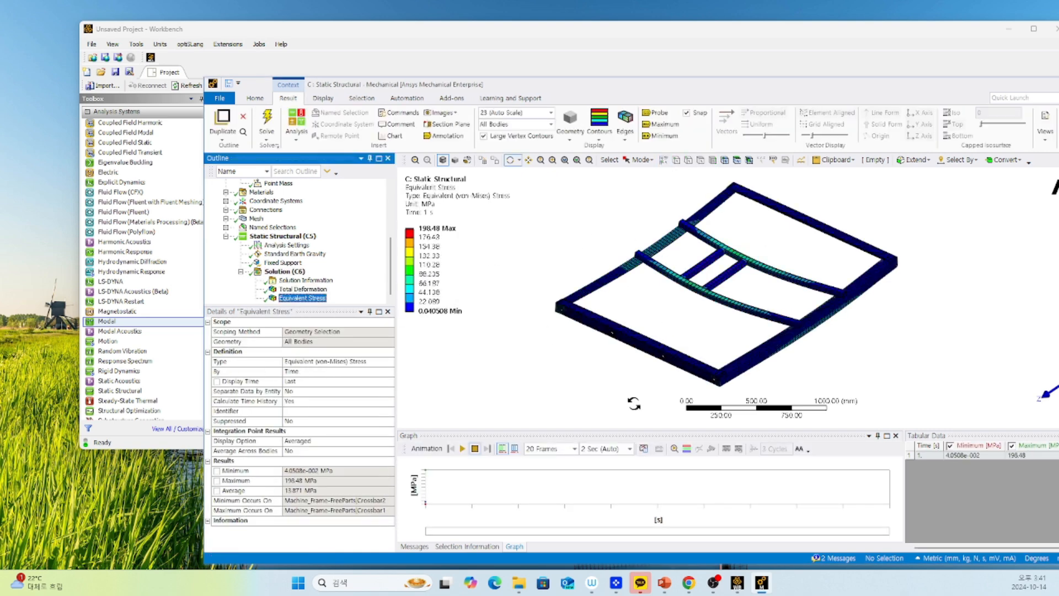
Switch to the Workbench project window and attach a new Modal system to the Solution cell of Static Structural system C.
drag(586, 85, 498, 406)
click(467, 296)
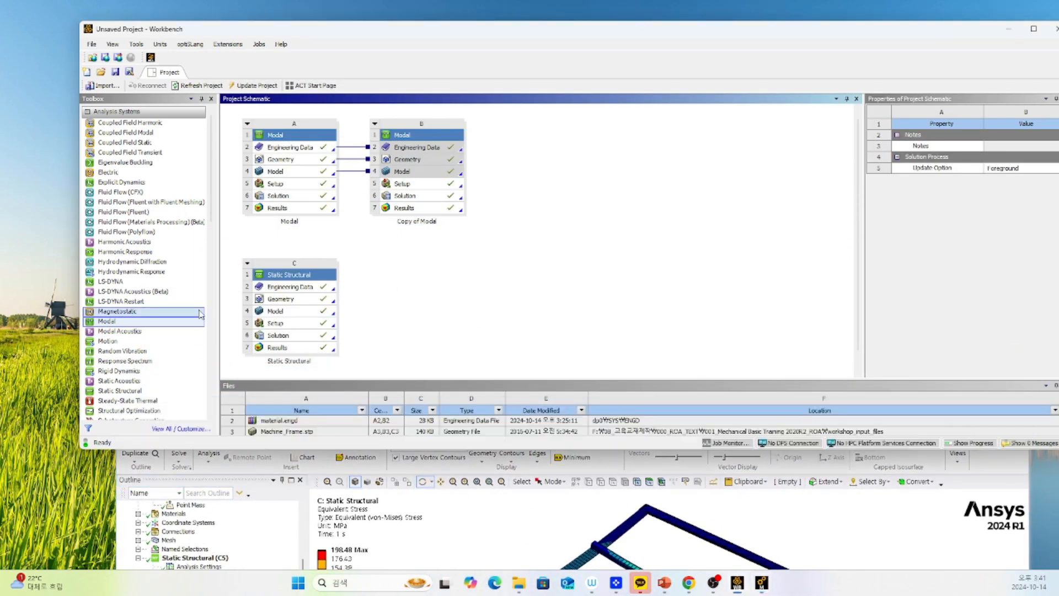
drag(134, 328, 302, 317)
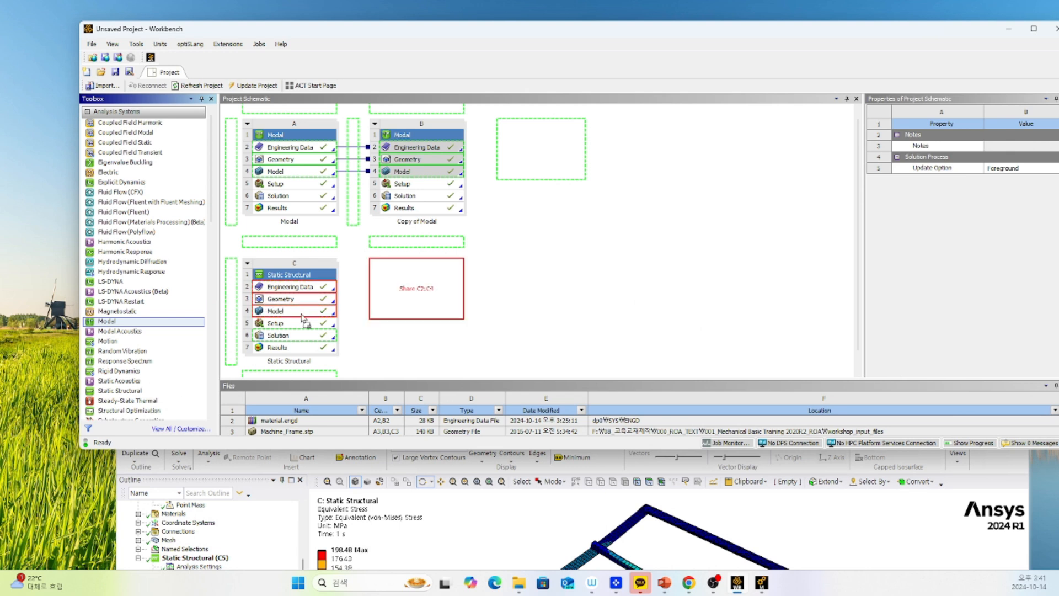
drag(302, 317, 305, 352)
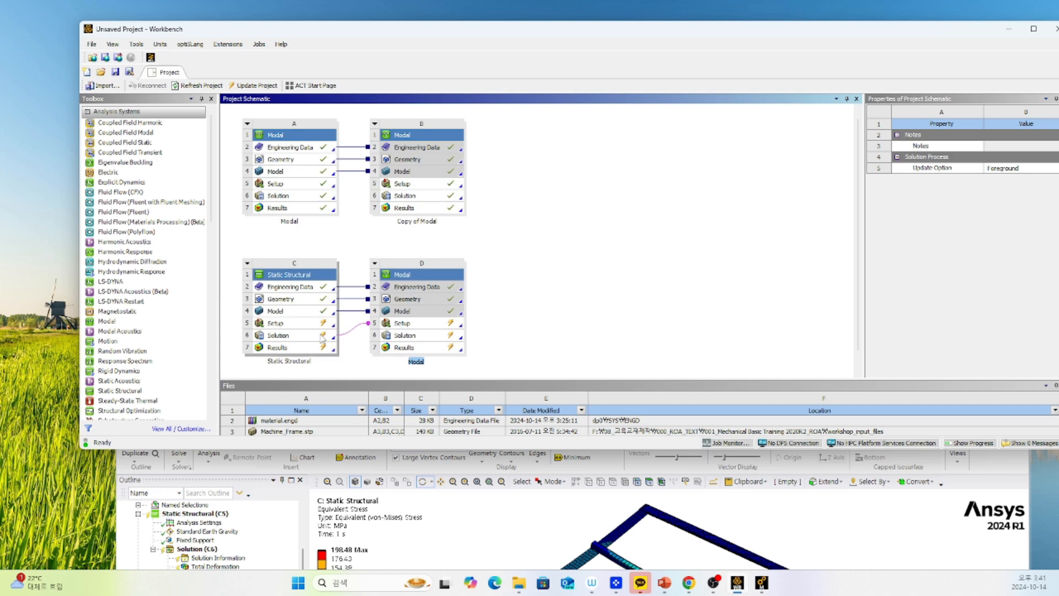
Open the linked Modal system D in Mechanical and check its Pre-Stress settings from the Static Structural environment.
double_click(403, 333)
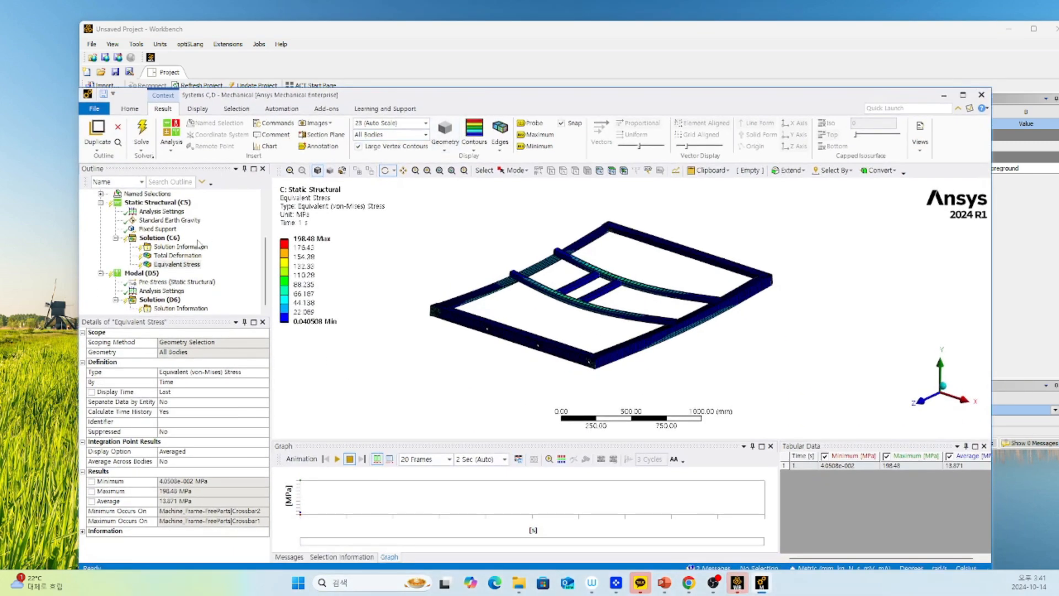
click(151, 274)
click(155, 282)
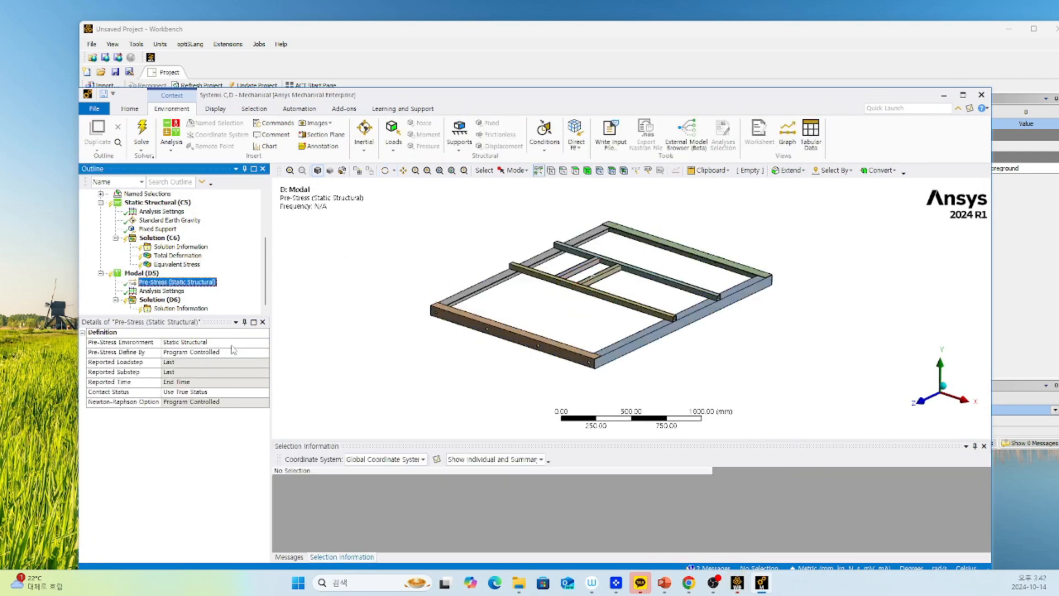
Solve the prestressed Modal system D, enlarge the graph area, and select the tabulated mode frequencies.
click(157, 300)
right_click(168, 300)
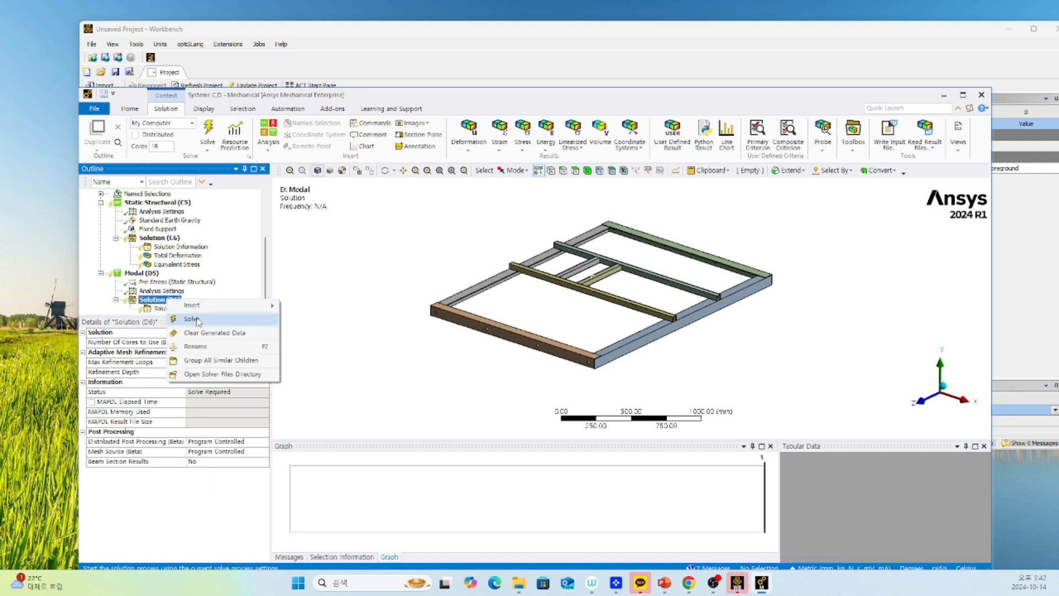
click(197, 319)
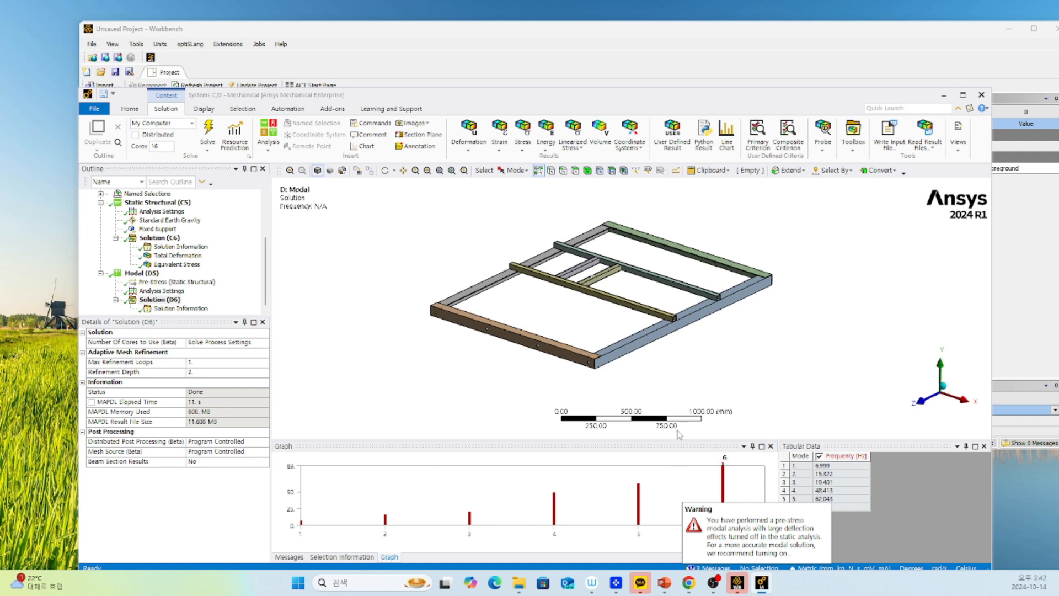
drag(644, 444, 645, 341)
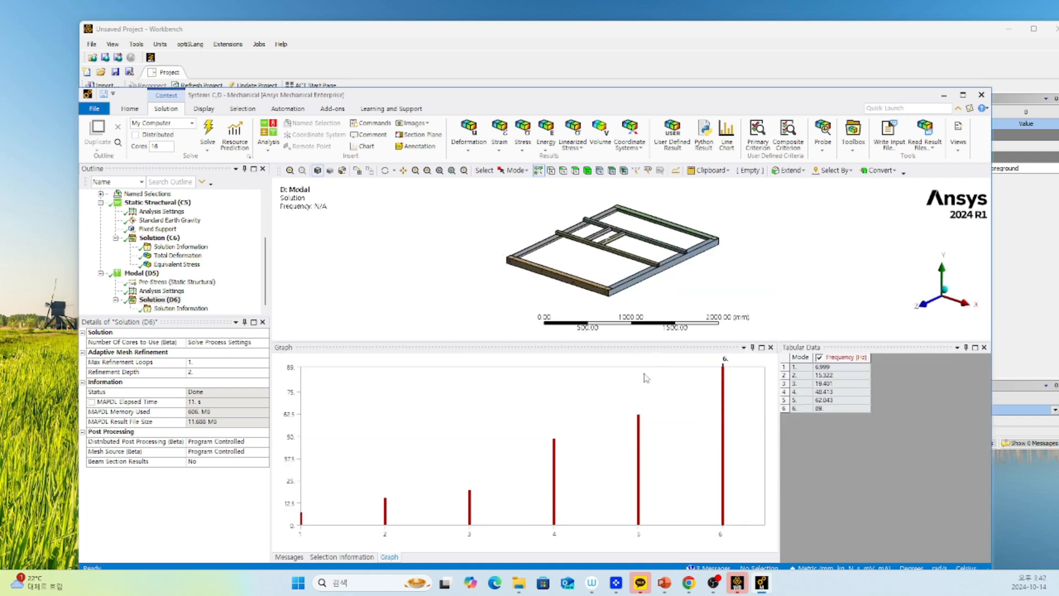
drag(828, 367, 838, 410)
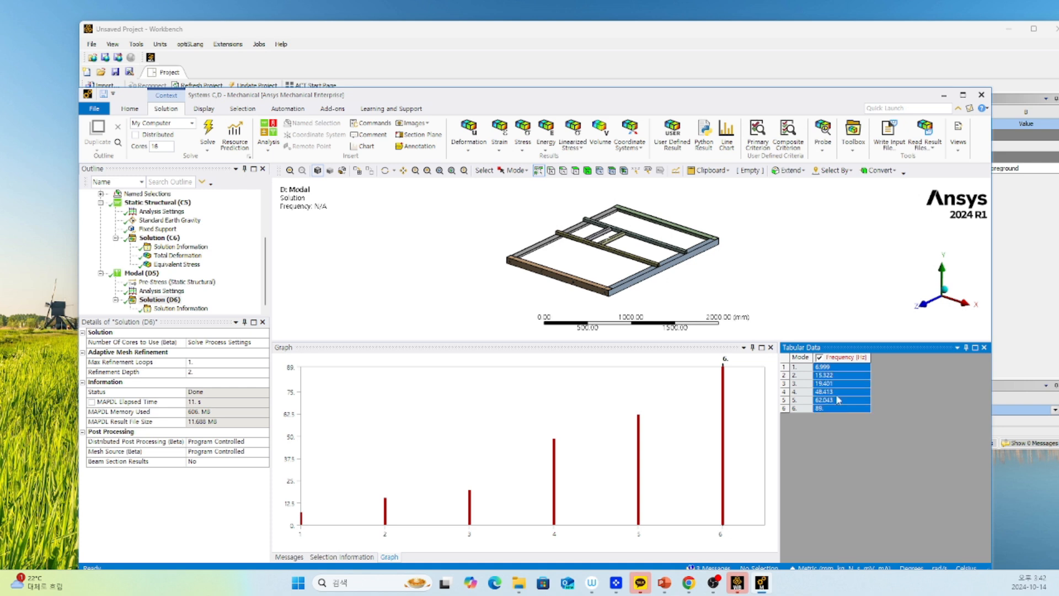
Create mode shape results for all six modes of the prestressed Modal system D, evaluate them, and return to its Solution summary.
right_click(837, 390)
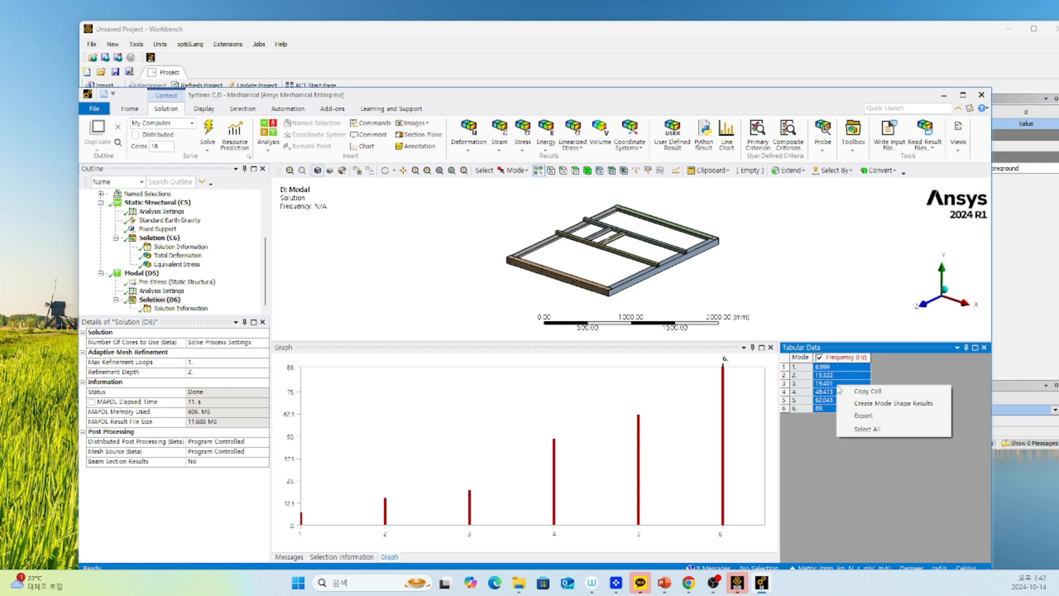
click(870, 407)
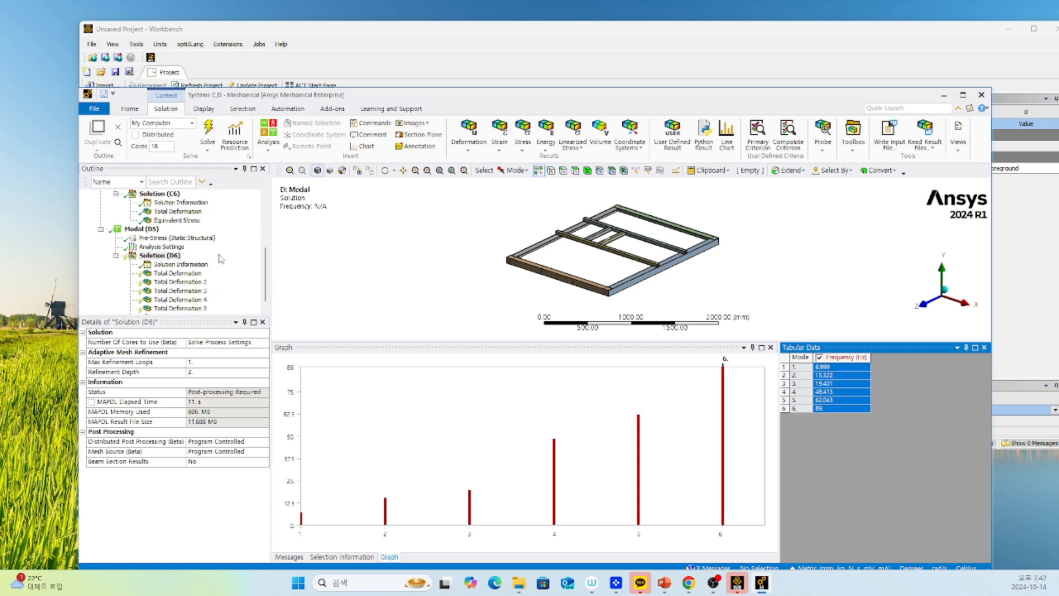
right_click(169, 247)
click(209, 269)
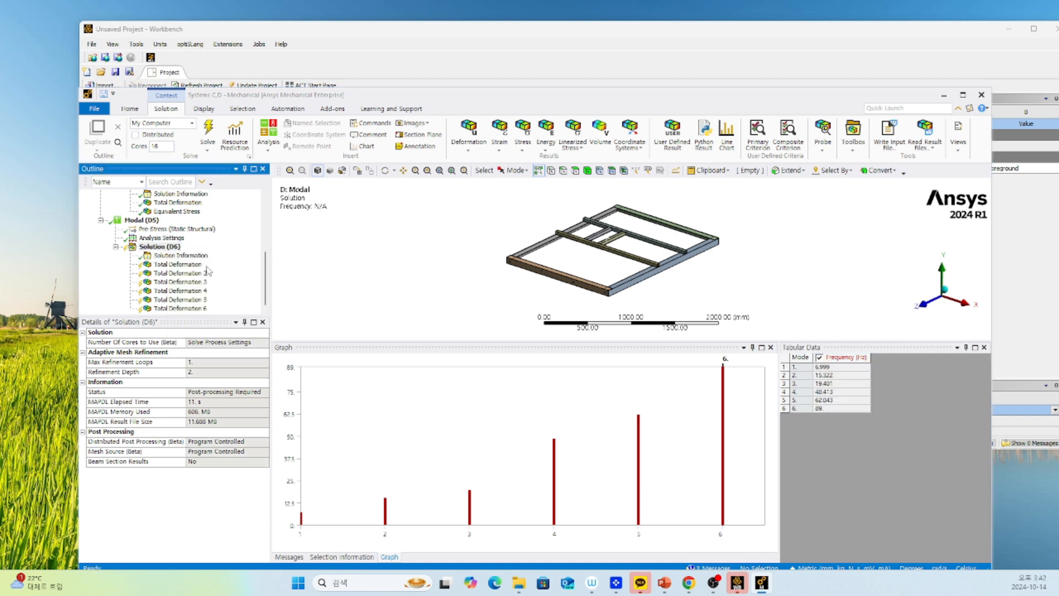
click(168, 248)
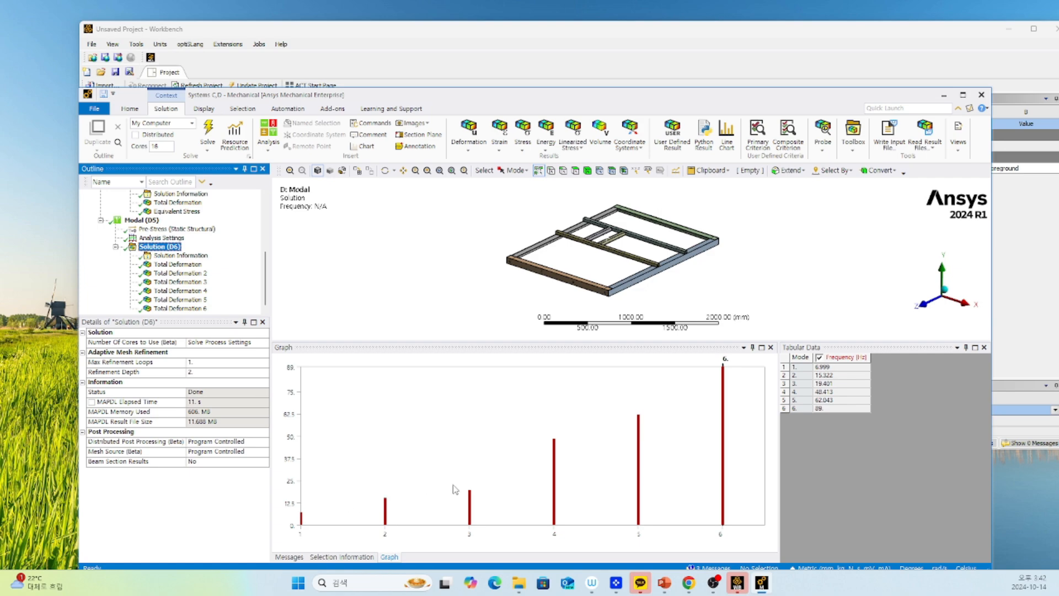
Uncover the Workbench project, bring up the Mechanical session of systems A and B, and display its frequency comparison chart.
drag(696, 102, 707, 314)
click(296, 176)
double_click(297, 176)
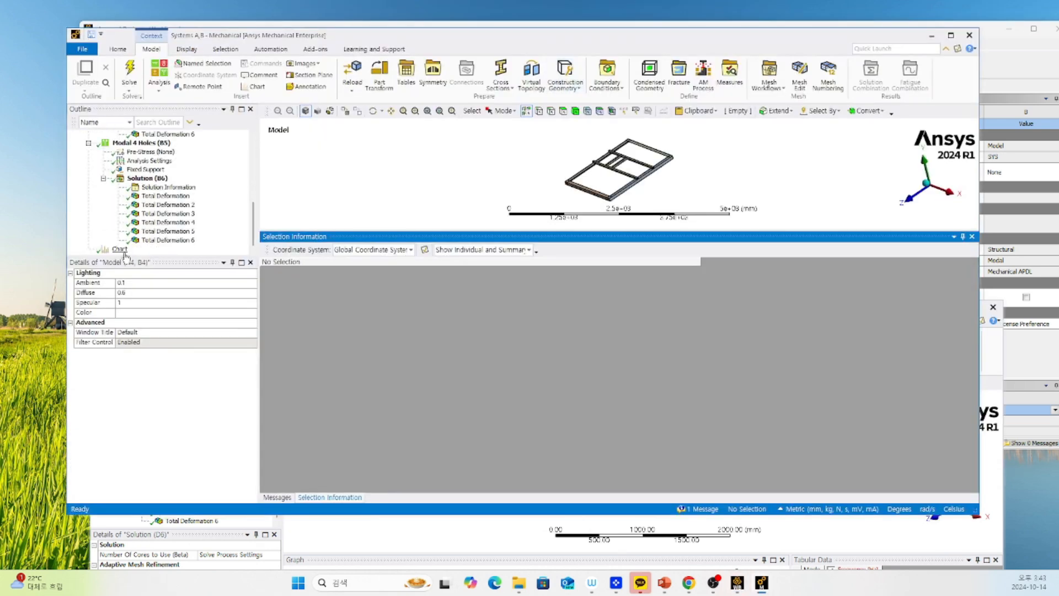
click(120, 249)
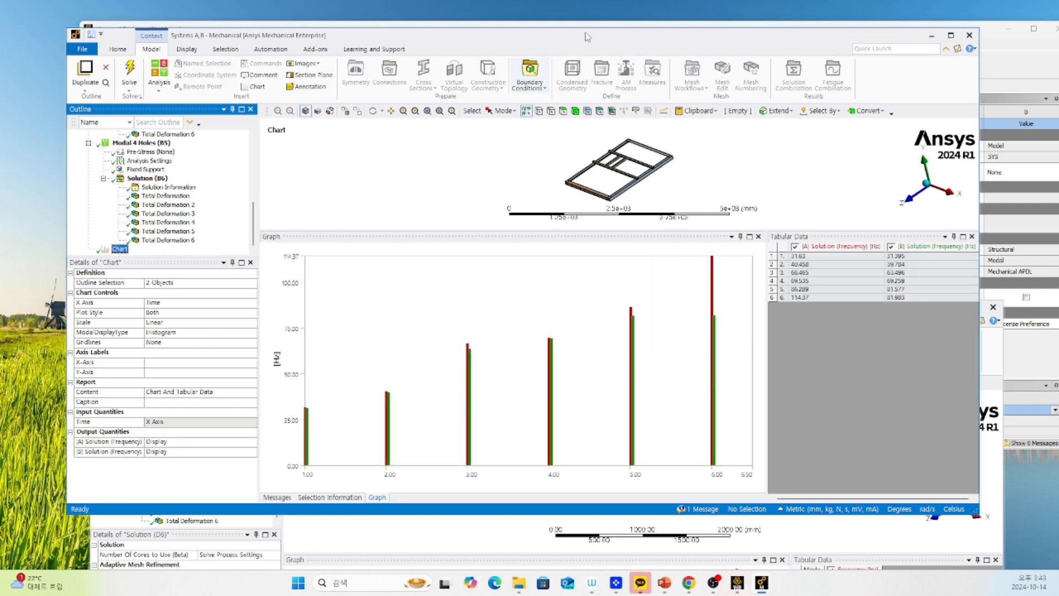
Arrange the two Mechanical windows so the frequency tables of systems A and B and prestressed system D can be compared.
drag(589, 38, 600, 39)
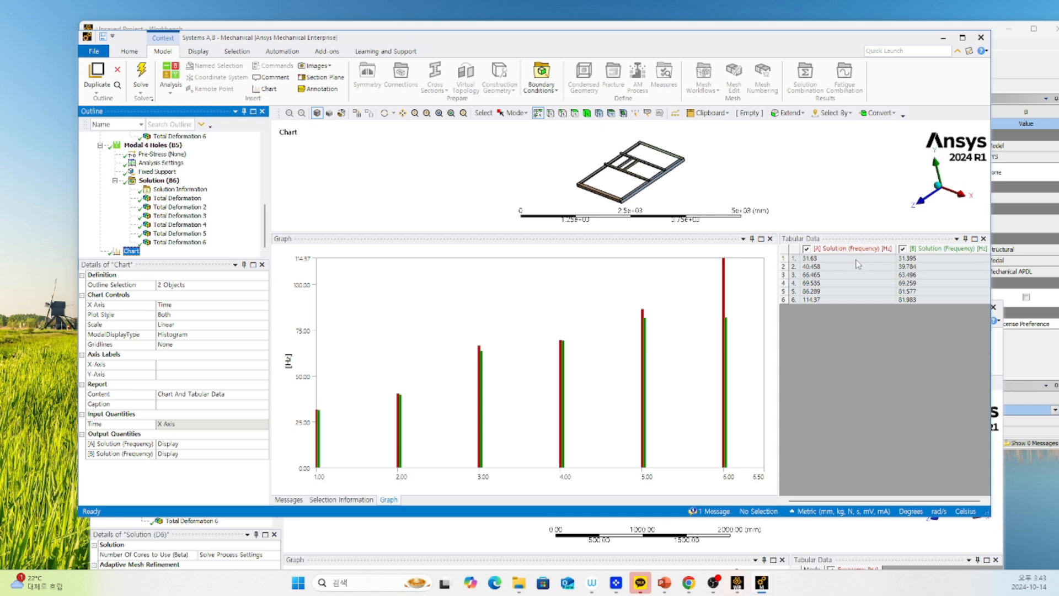
drag(786, 50, 404, 57)
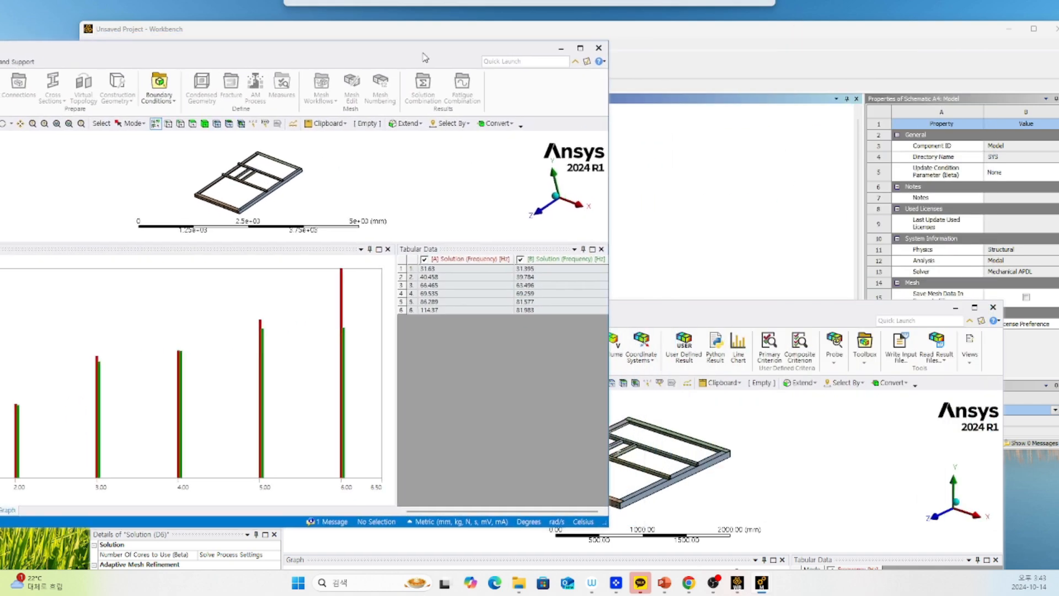
drag(683, 313, 568, 120)
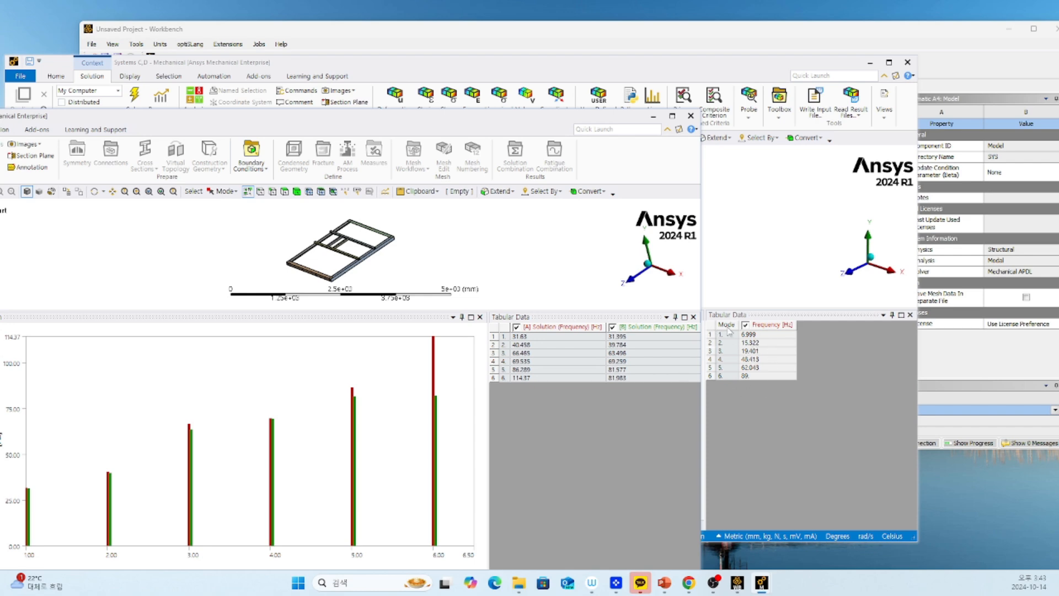
drag(327, 124, 529, 142)
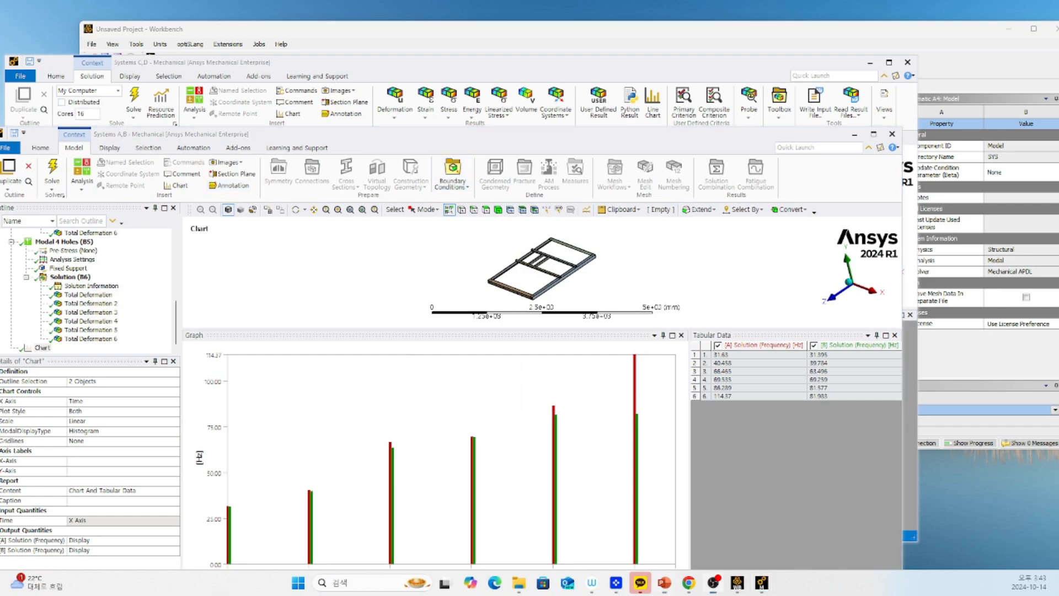